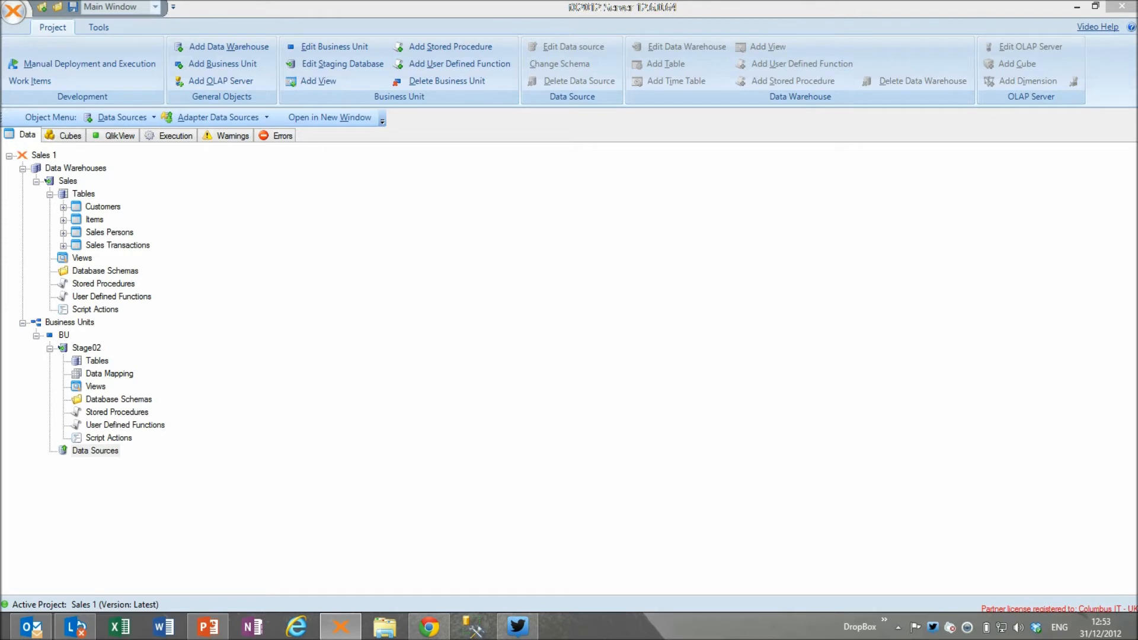
Step: Inspect the fields of the Customers, Items, Sales Persons and Sales Transactions tables in the Sales data warehouse
double_click(102, 207)
double_click(94, 245)
double_click(109, 284)
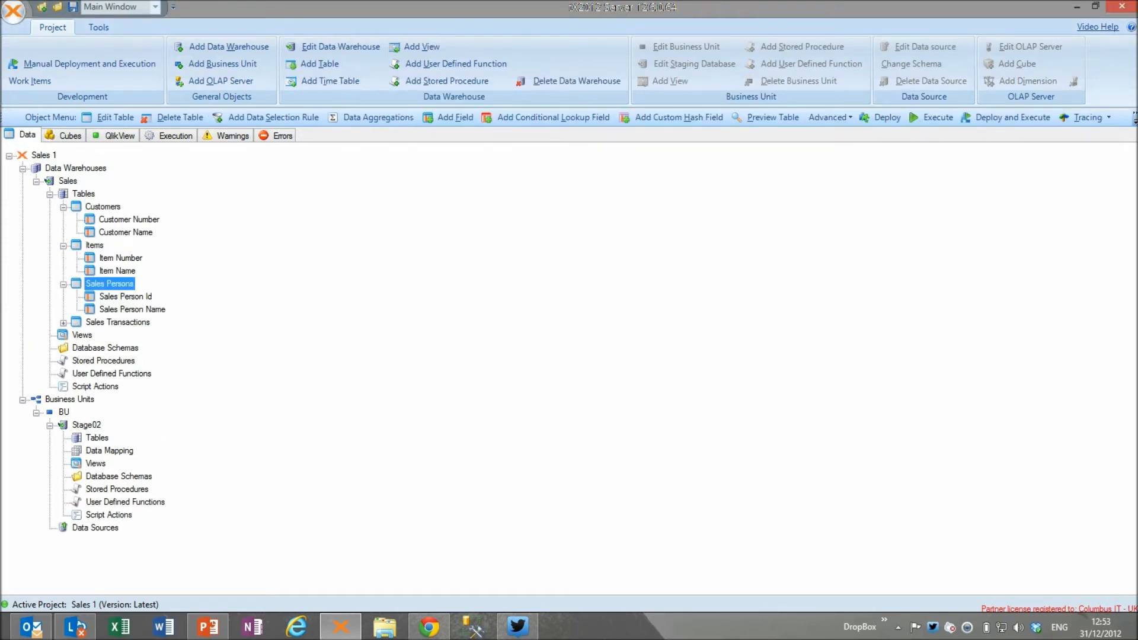
double_click(118, 322)
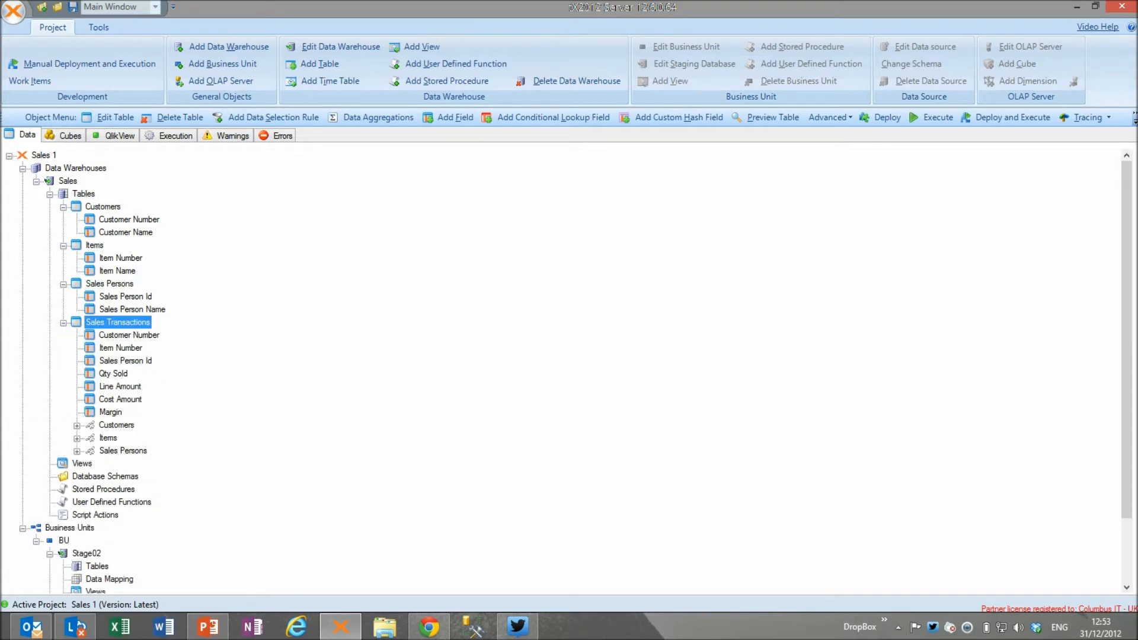
double_click(117, 322)
Step: Preview the data in the Customers warehouse table, and collapse the Customers, Items and Sales Persons tables
right_click(104, 206)
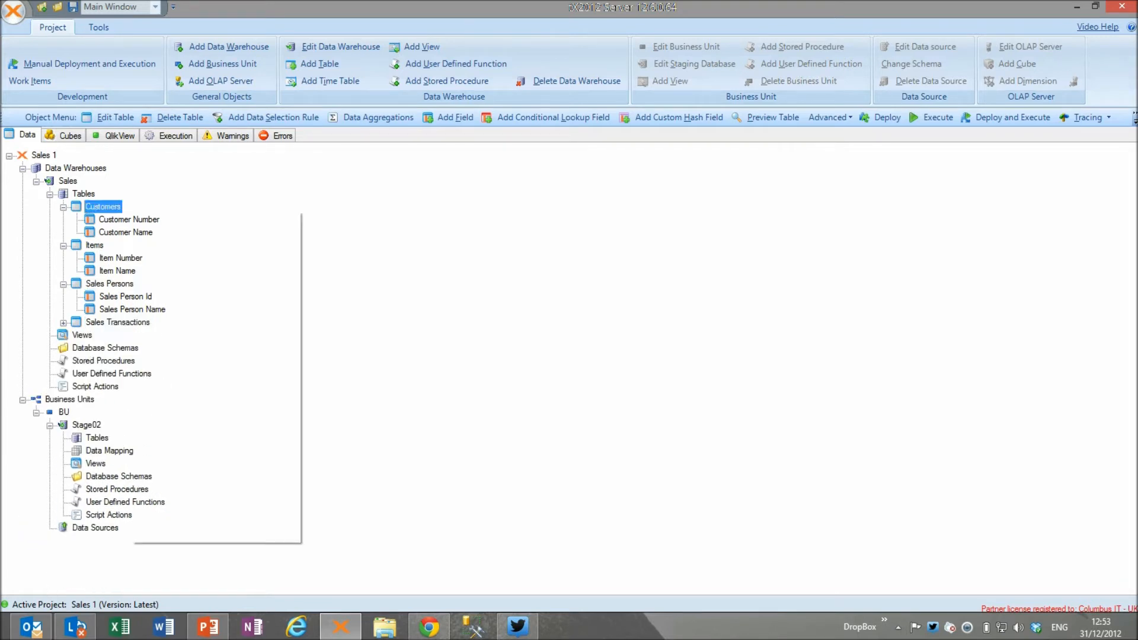
left_click(178, 391)
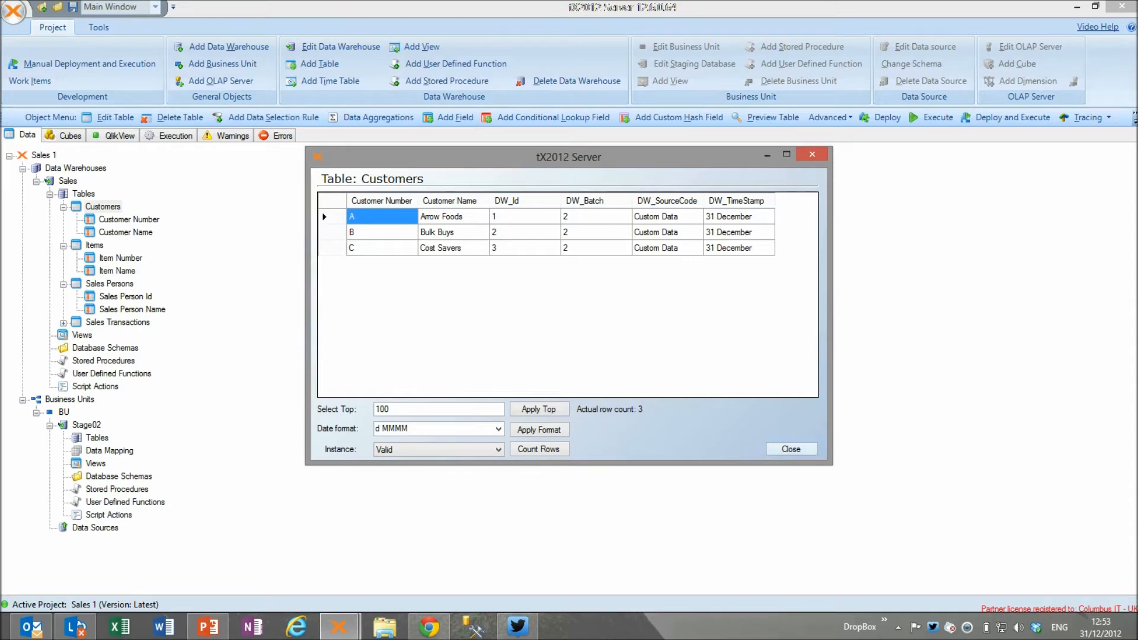
key("Escape")
key("Left")
key("Down")
key("Left")
key("Down")
key("Left")
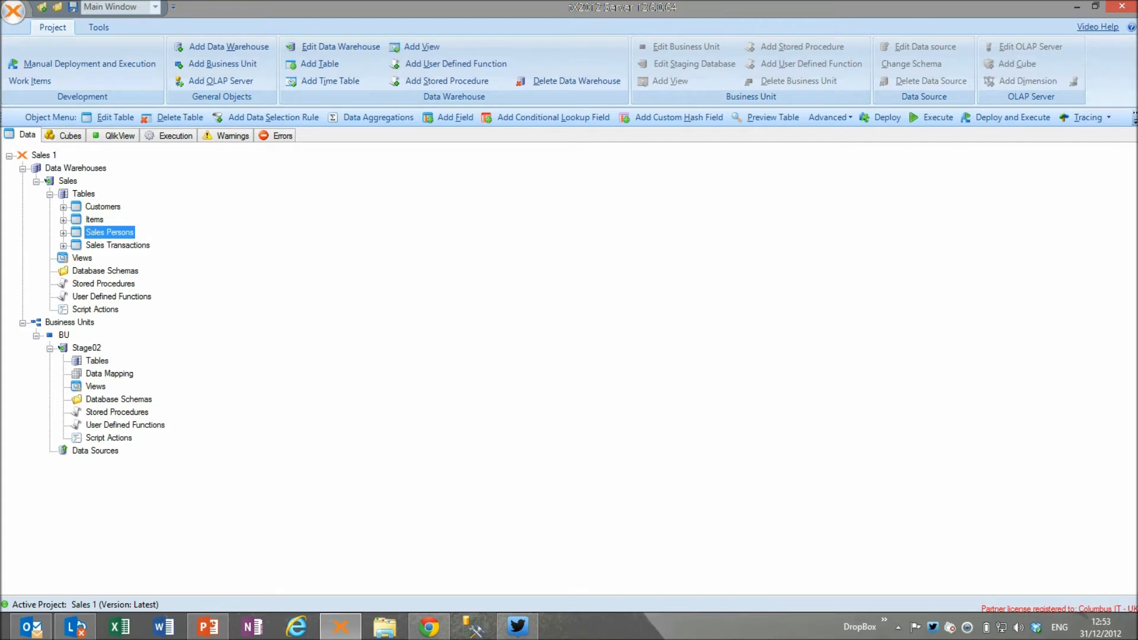
Step: Add a Dynamics AX adapter named AX 2012 to the business unit's data sources
right_click(95, 451)
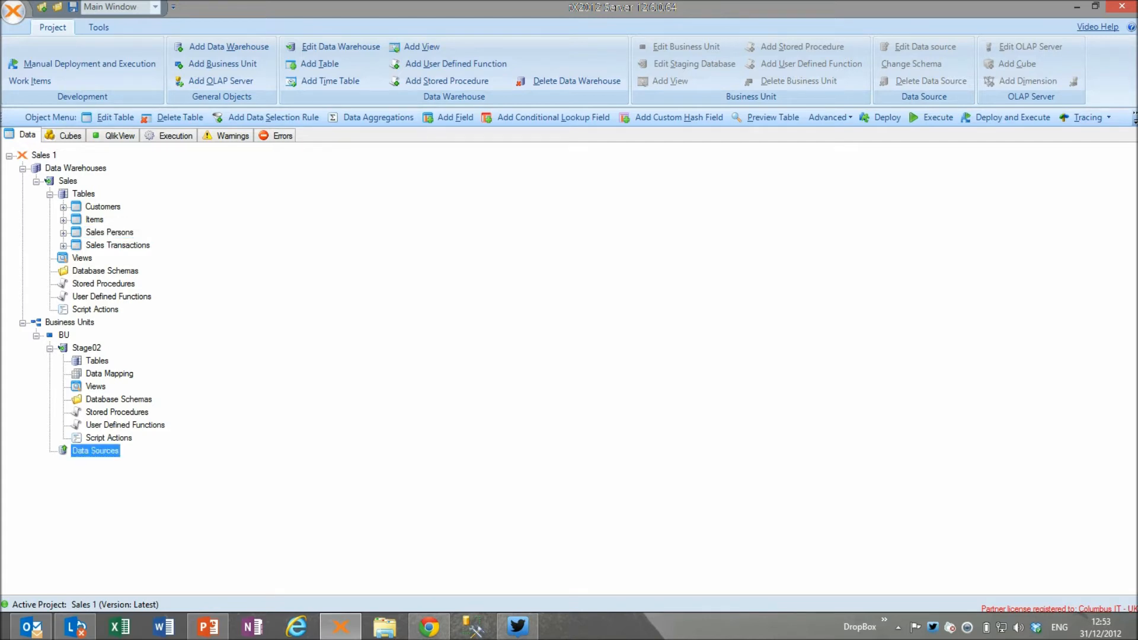
mouse_move(158, 477)
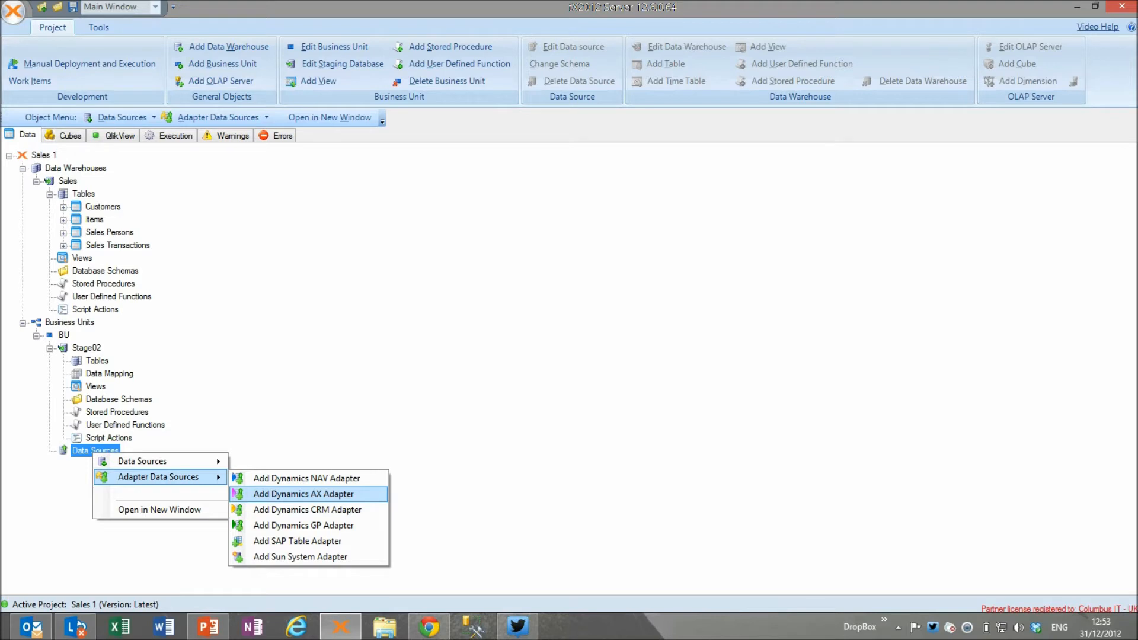
key("Return")
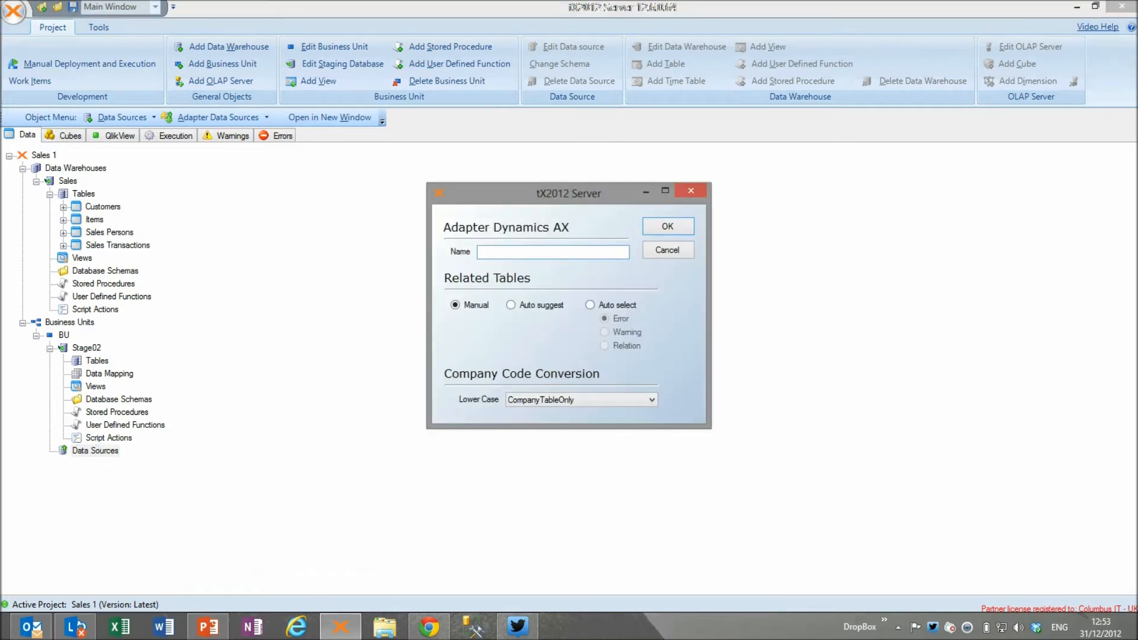
type("AX 2012")
key("Return")
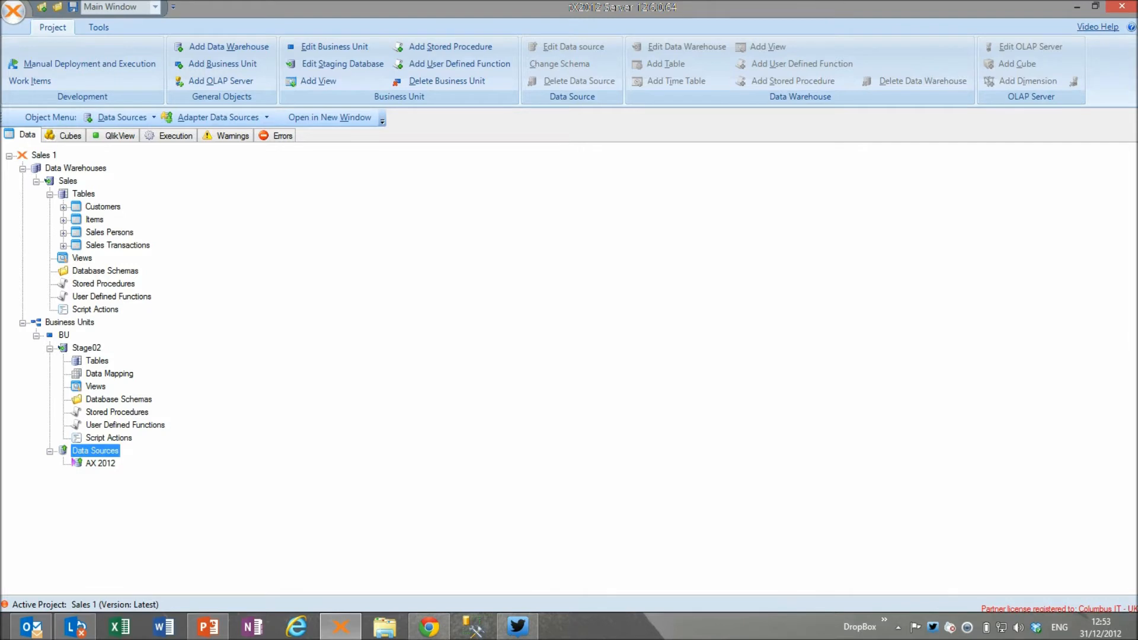
Step: Give the AX 2012 adapter a Microsoft SQL provider with server name "." and database AX2012tXDemo
right_click(104, 463)
mouse_move(225, 356)
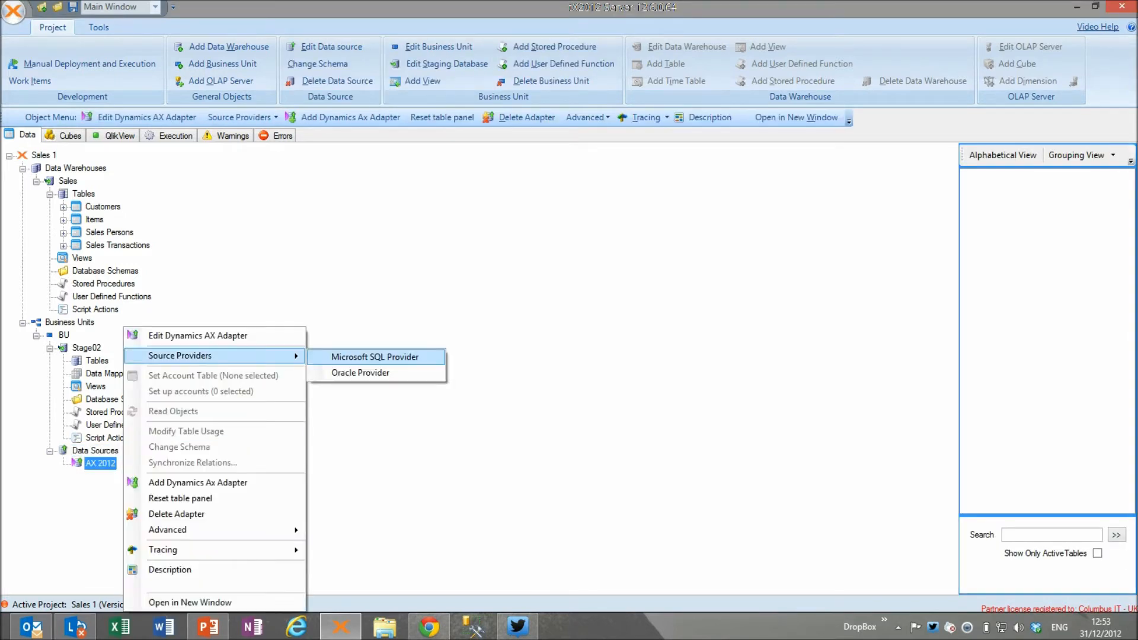
left_click(374, 357)
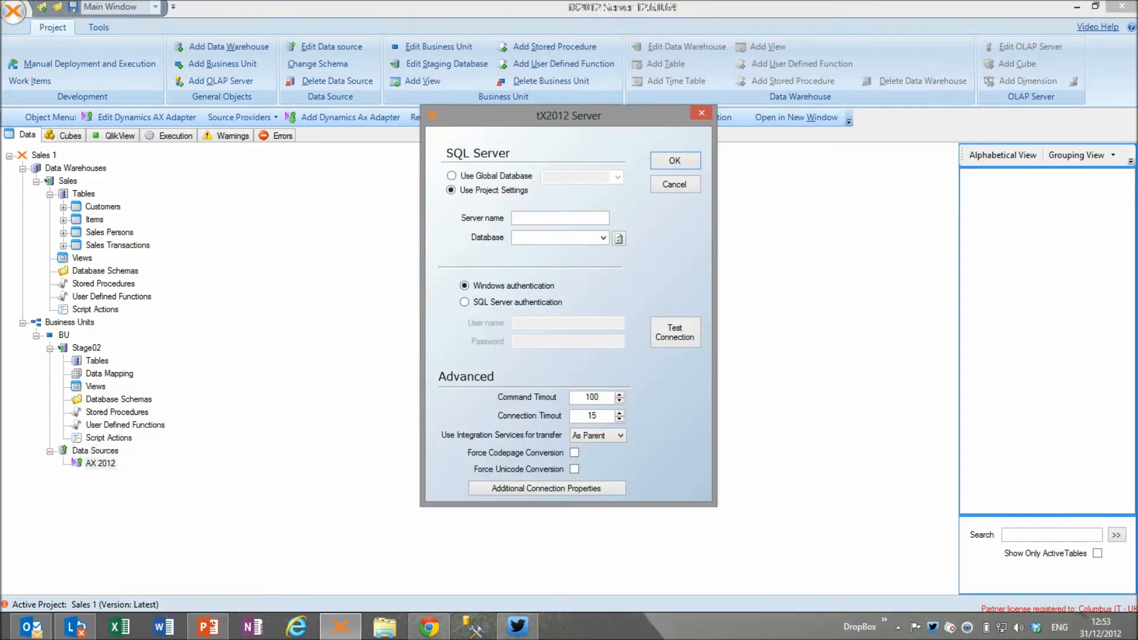
type(".")
key("Tab")
key("alt+Down")
key("Down")
key("Down")
key("Down")
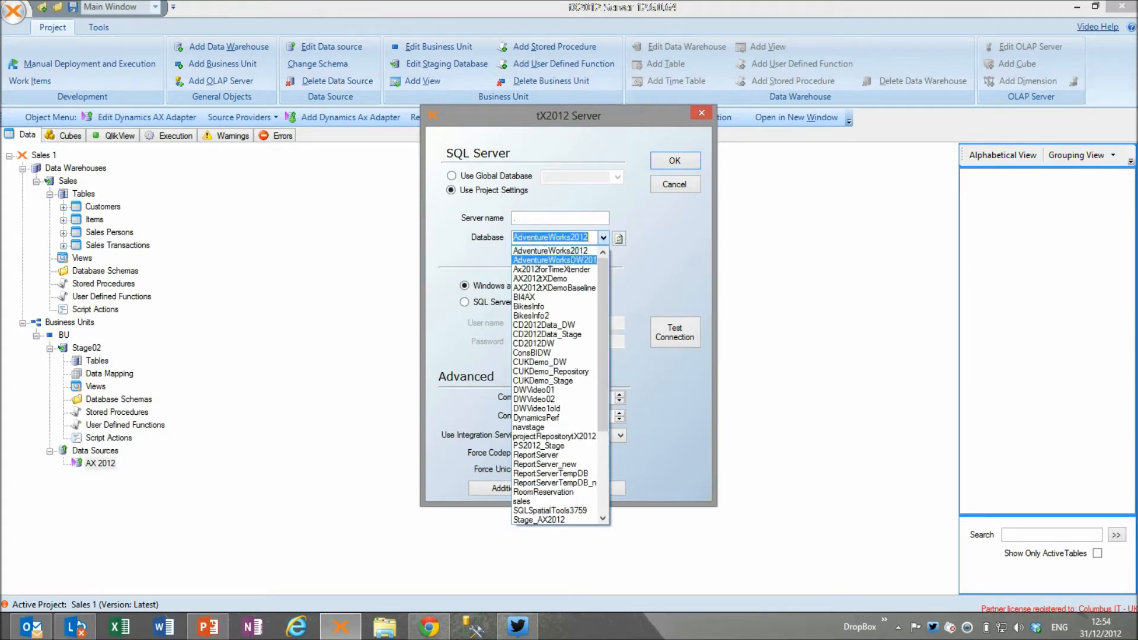
key("Return")
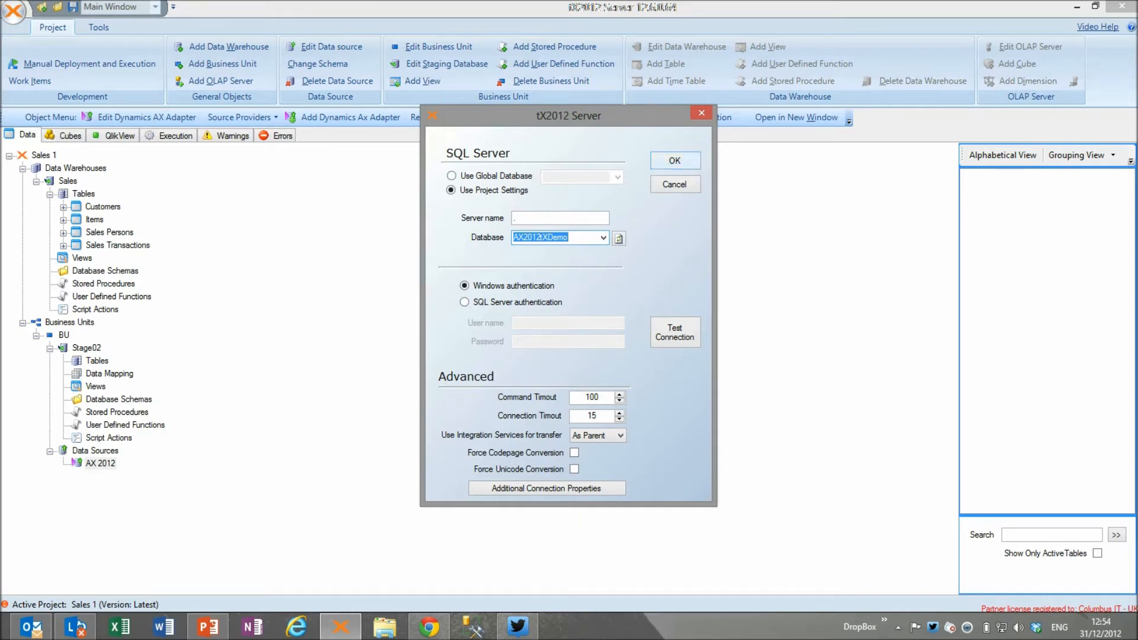
key("Return")
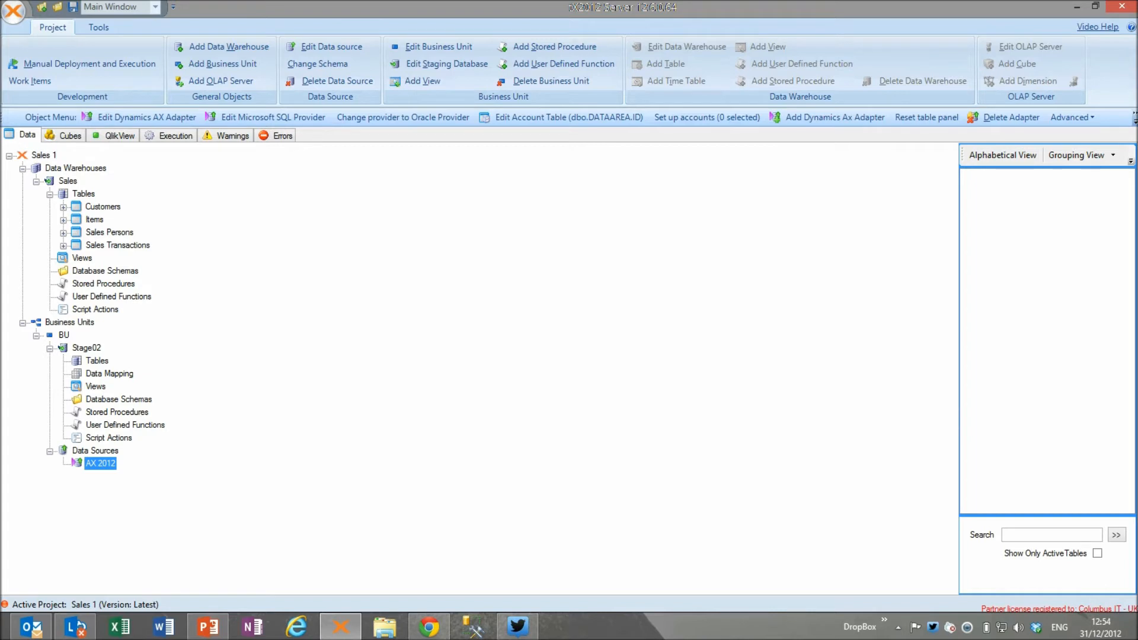
Step: Set up the AX 2012 adapter's accounts to use Contoso Entertainment Systems (West), CEU, and read its objects
right_click(120, 456)
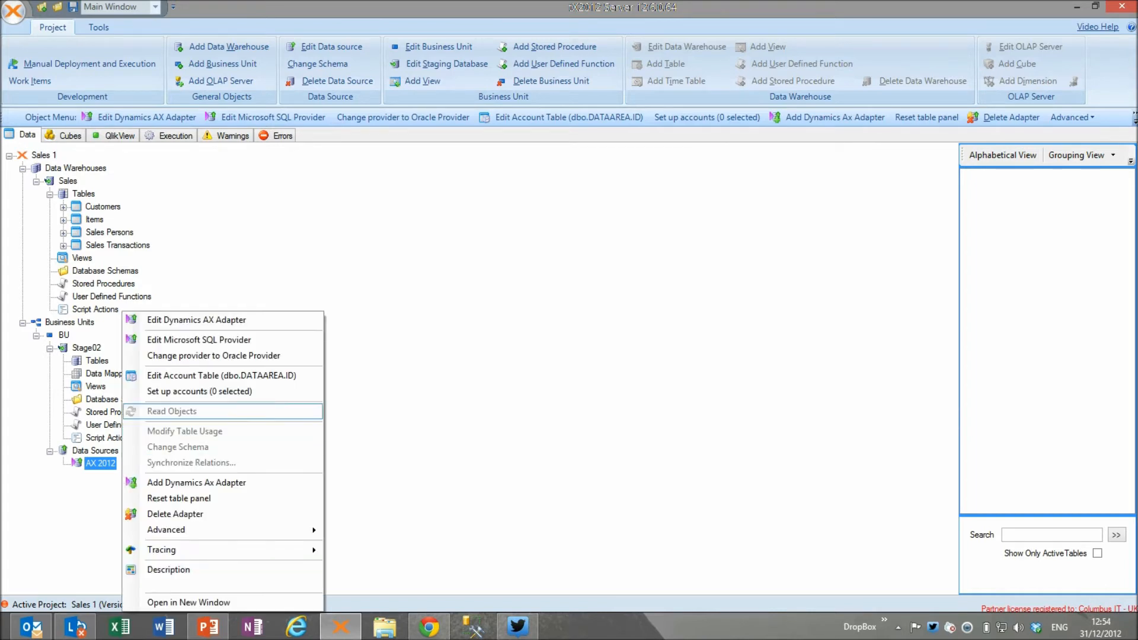
key("Up")
key("Down")
key("Return")
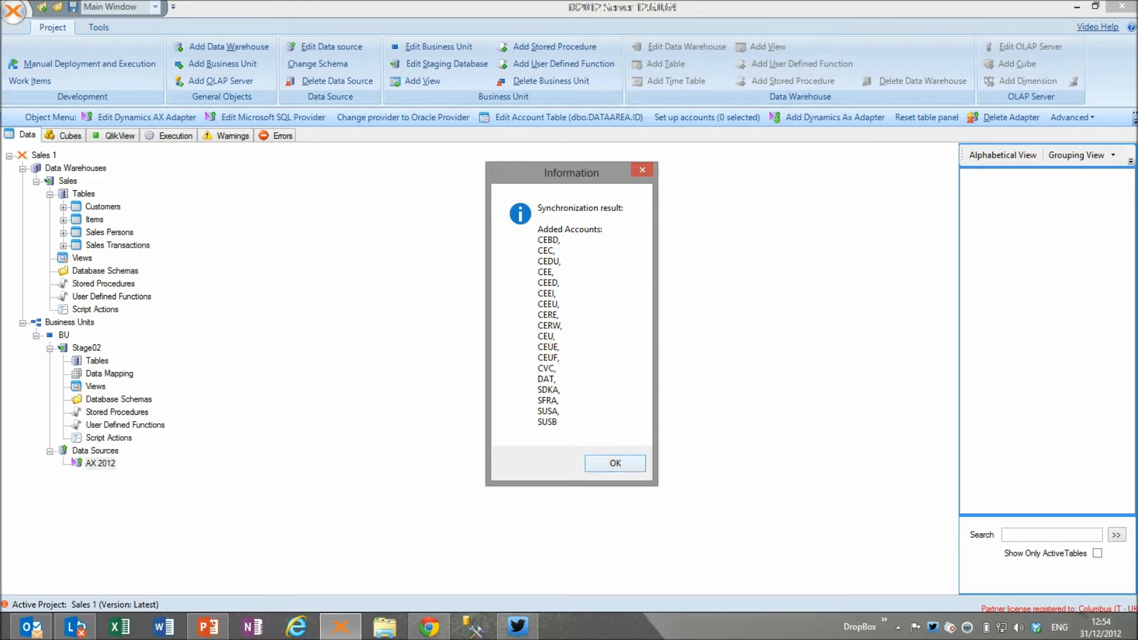
key("Return")
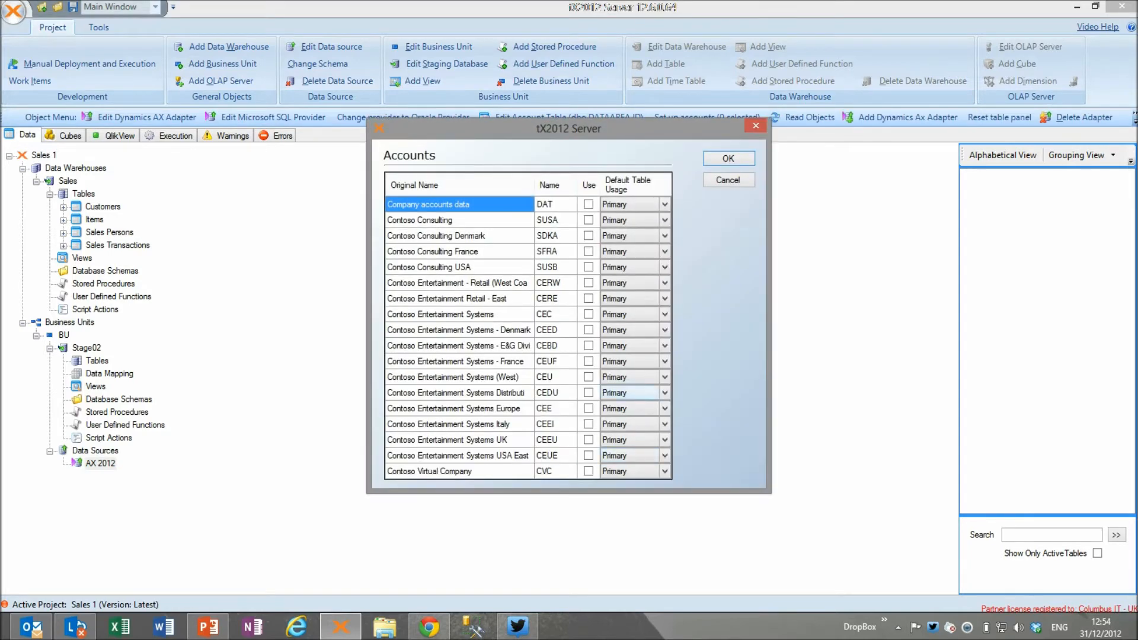
left_click(588, 377)
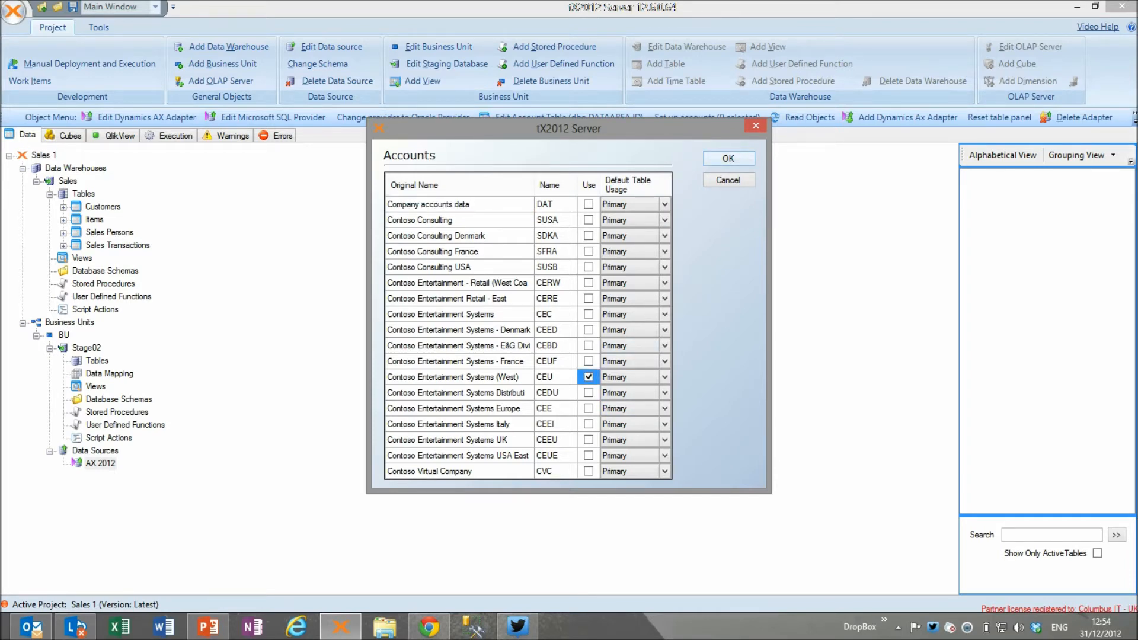
key("Return")
right_click(112, 463)
left_click(175, 411)
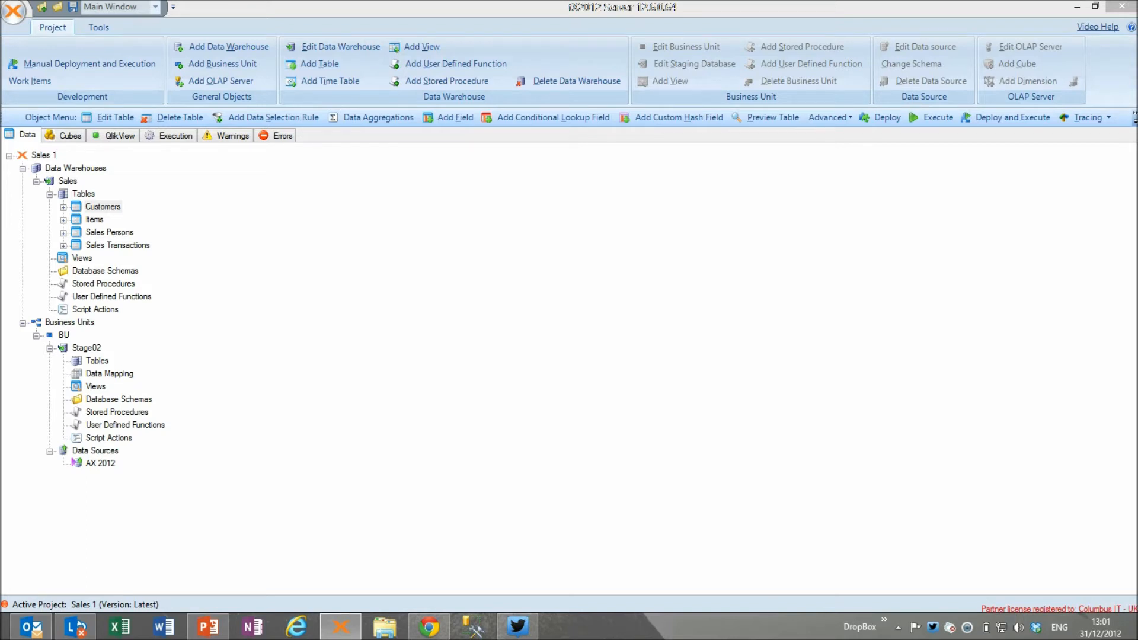
Step: Review the Customers warehouse fields, and find CUSTTABLE among the AX 2012 source tables and preview its data
left_click(62, 207)
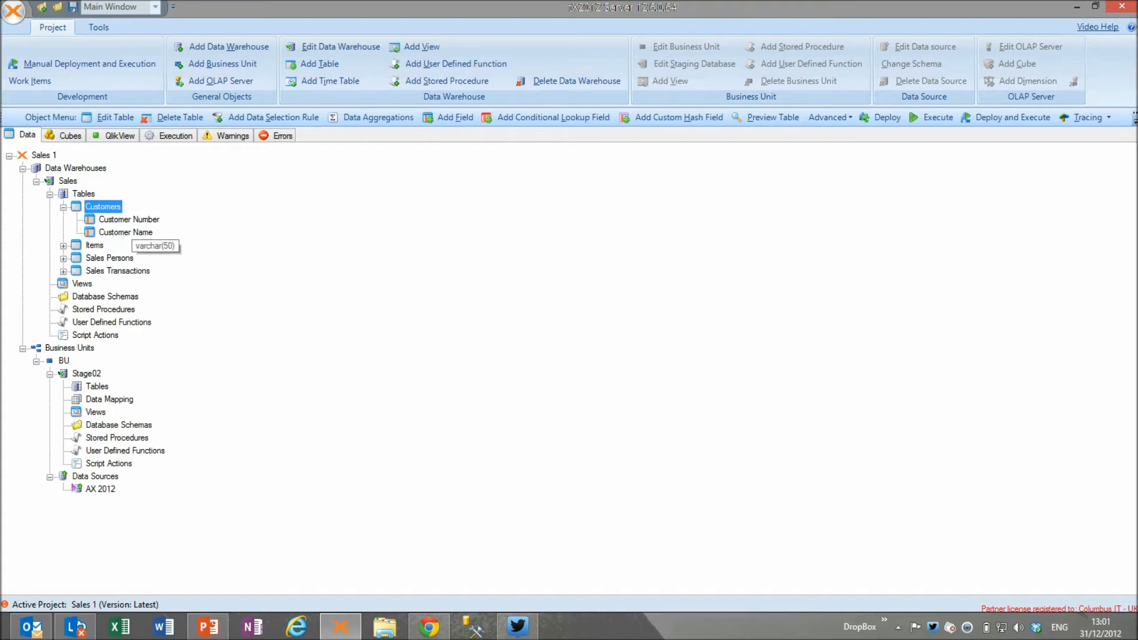
left_click(100, 489)
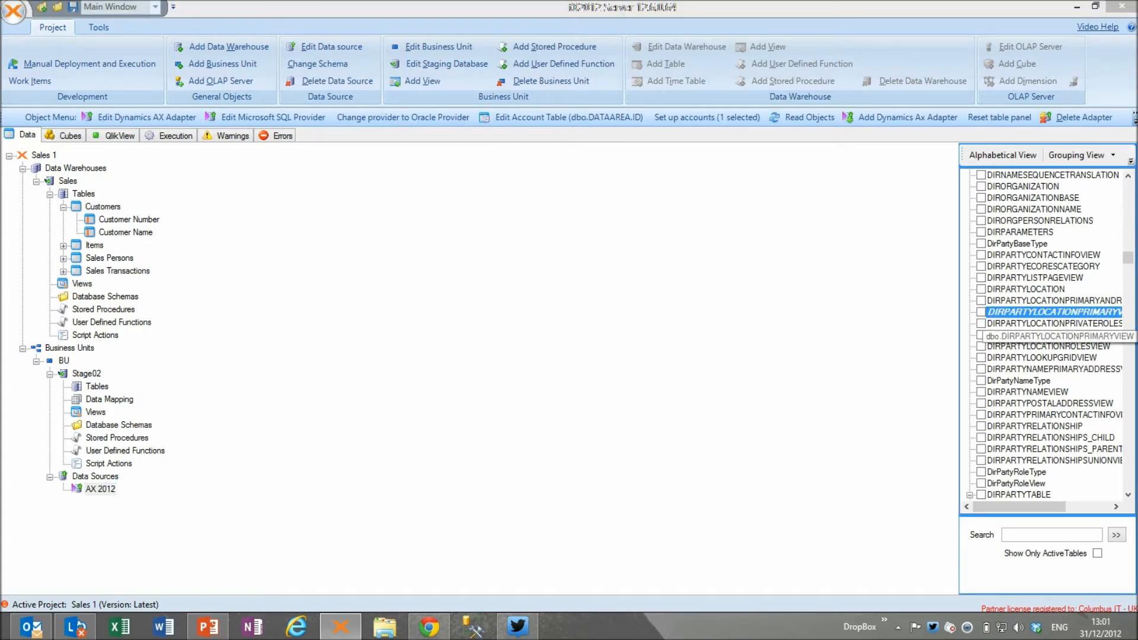
type("custtable")
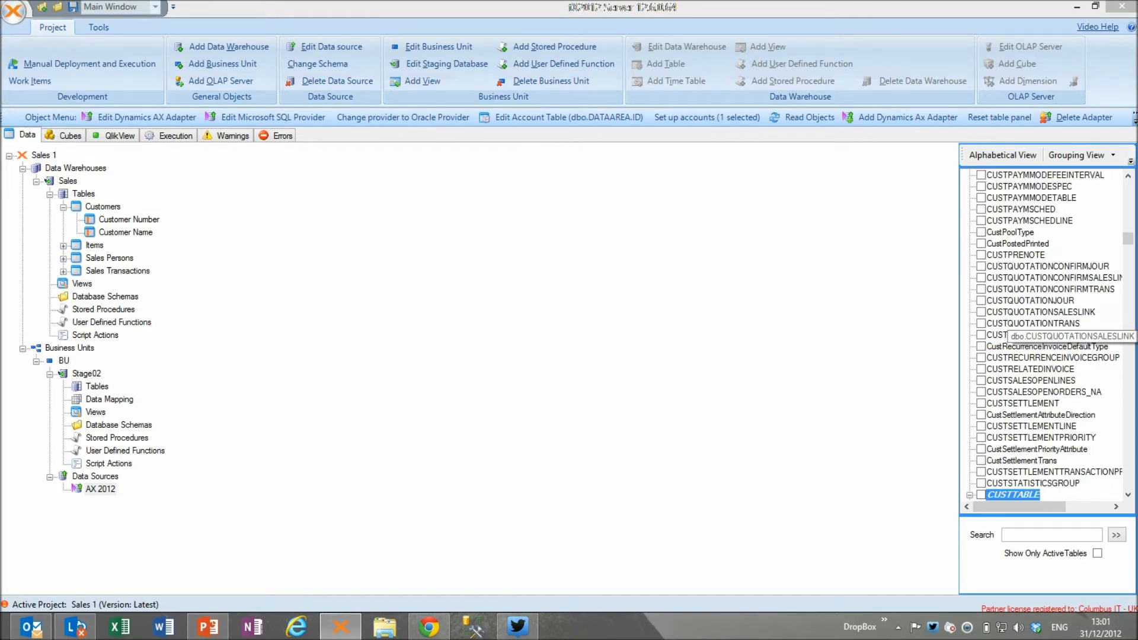
scroll(1128, 494, "down", 3)
scroll(1128, 494, "down", 5)
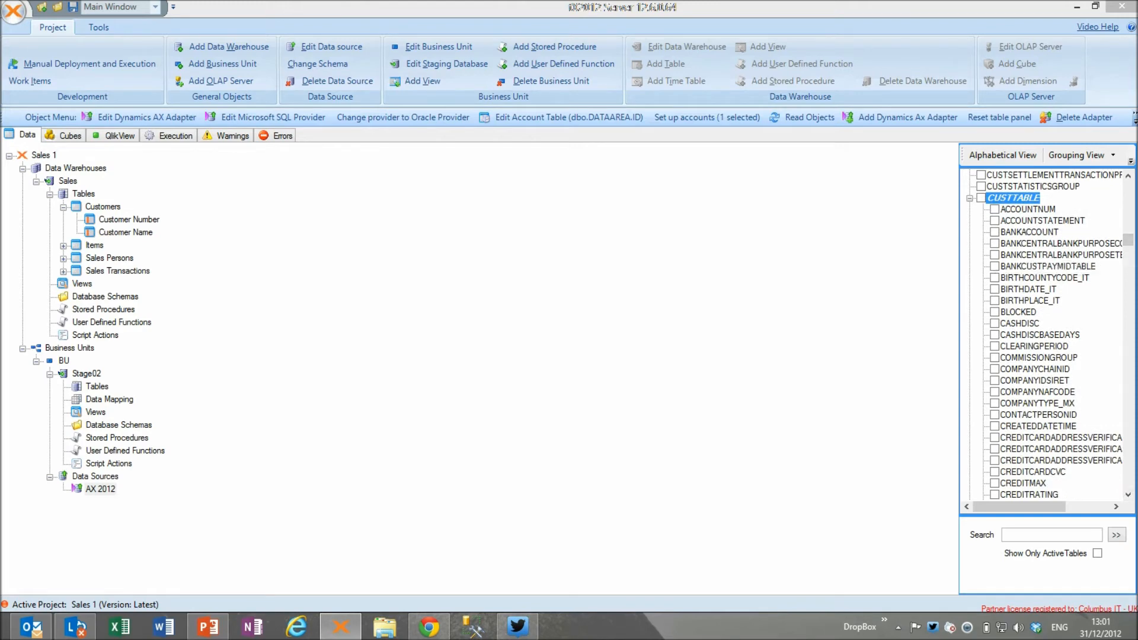
right_click(1002, 198)
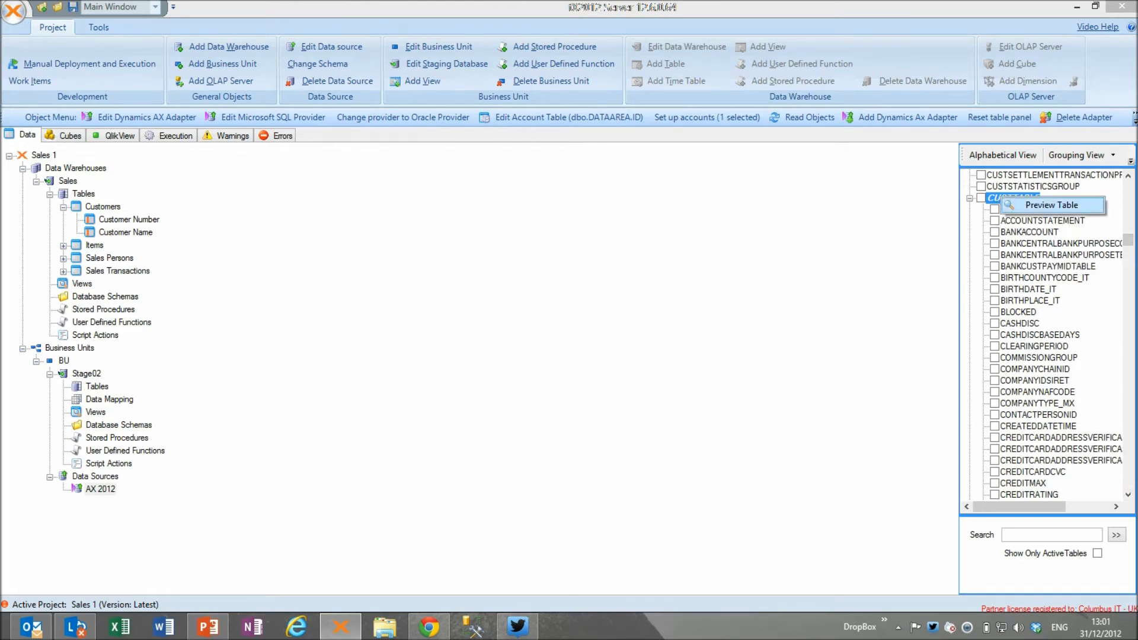
left_click(1049, 205)
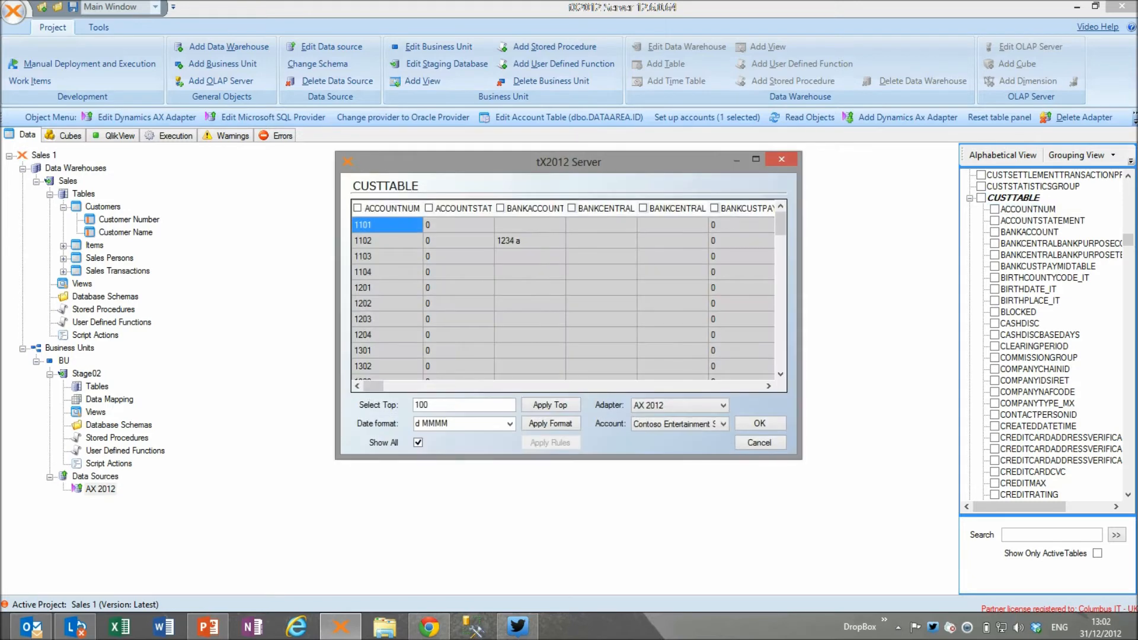
scroll(563, 296, "right", 10)
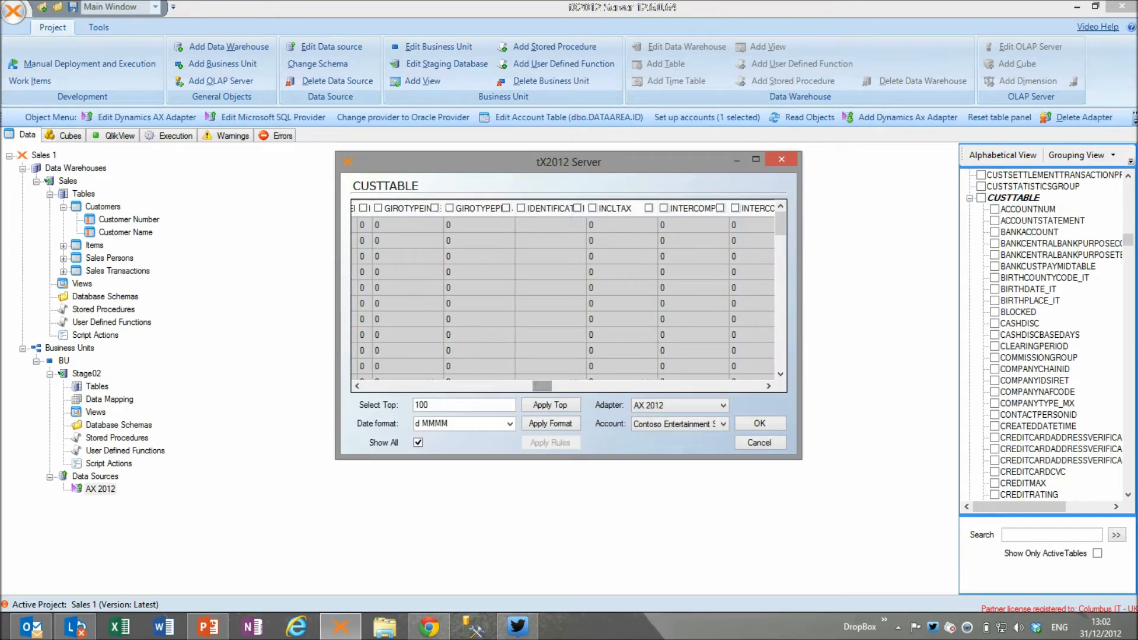
scroll(563, 297, "left", 10)
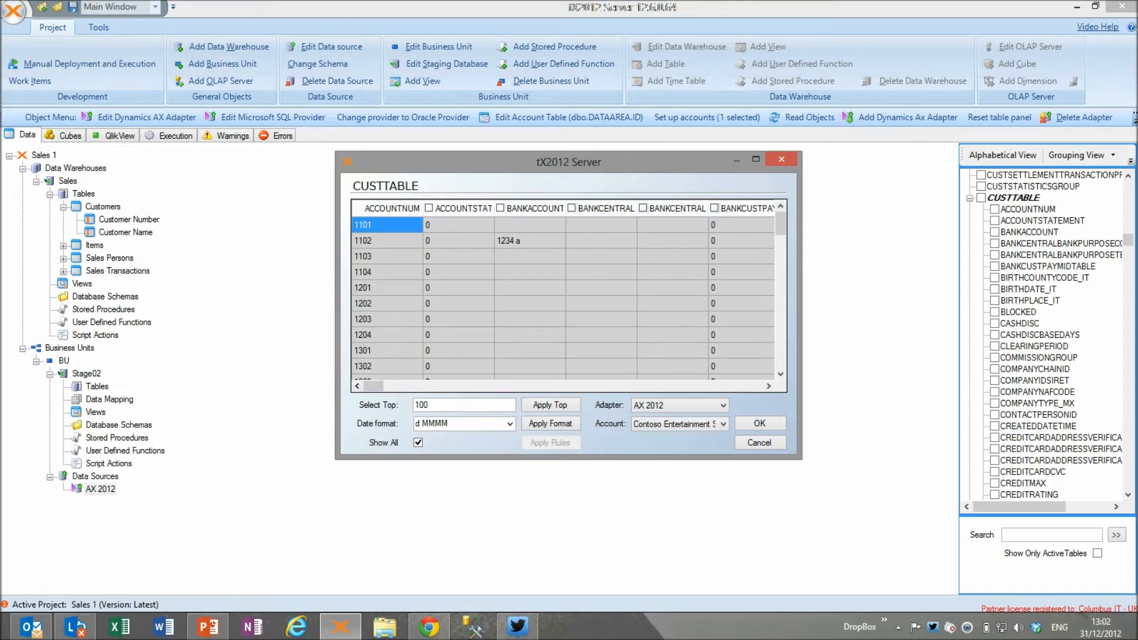
key("Escape")
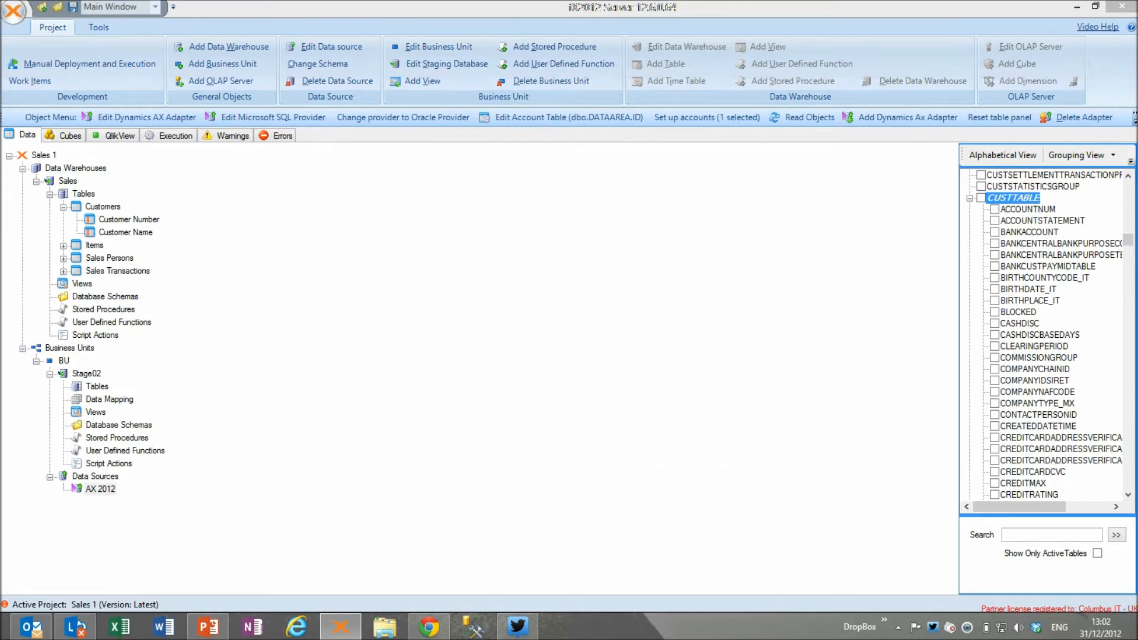
Step: Include the ACCOUNTNUM and PARTY fields of CUSTTABLE from the AX 2012 source
key("space")
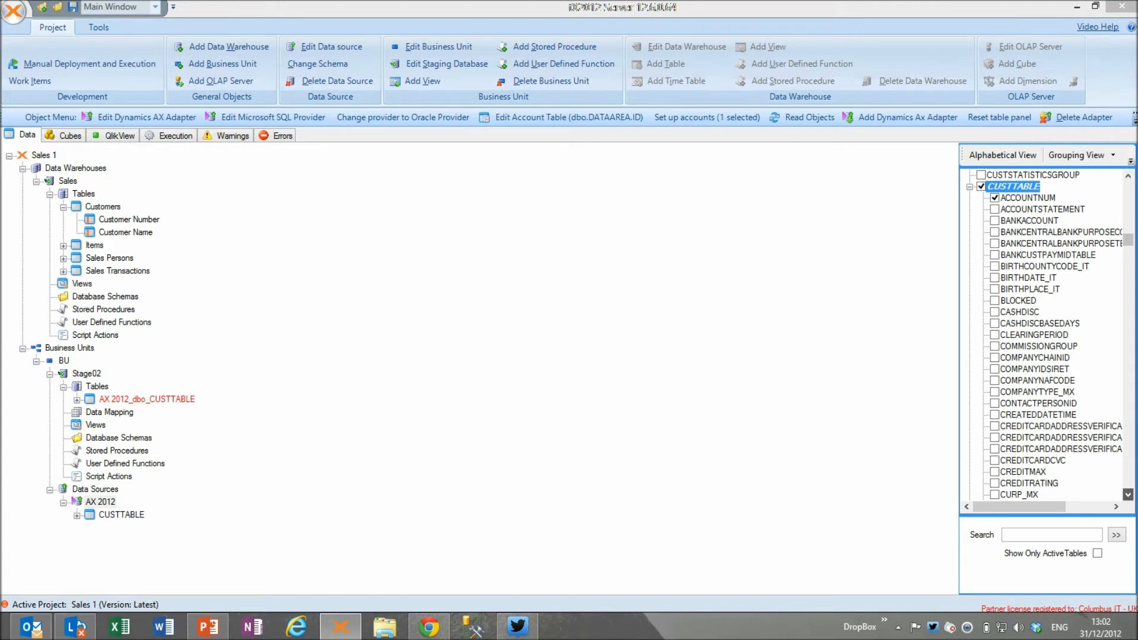
scroll(1043, 335, "down", 8)
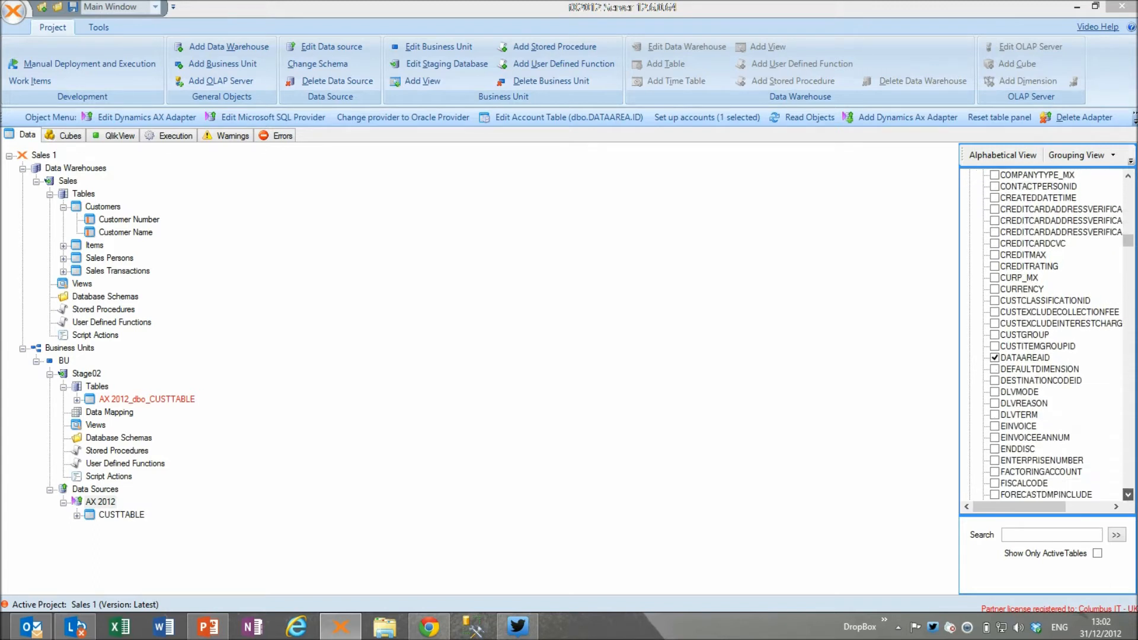
scroll(1043, 335, "down", 5)
scroll(1043, 335, "down", 9)
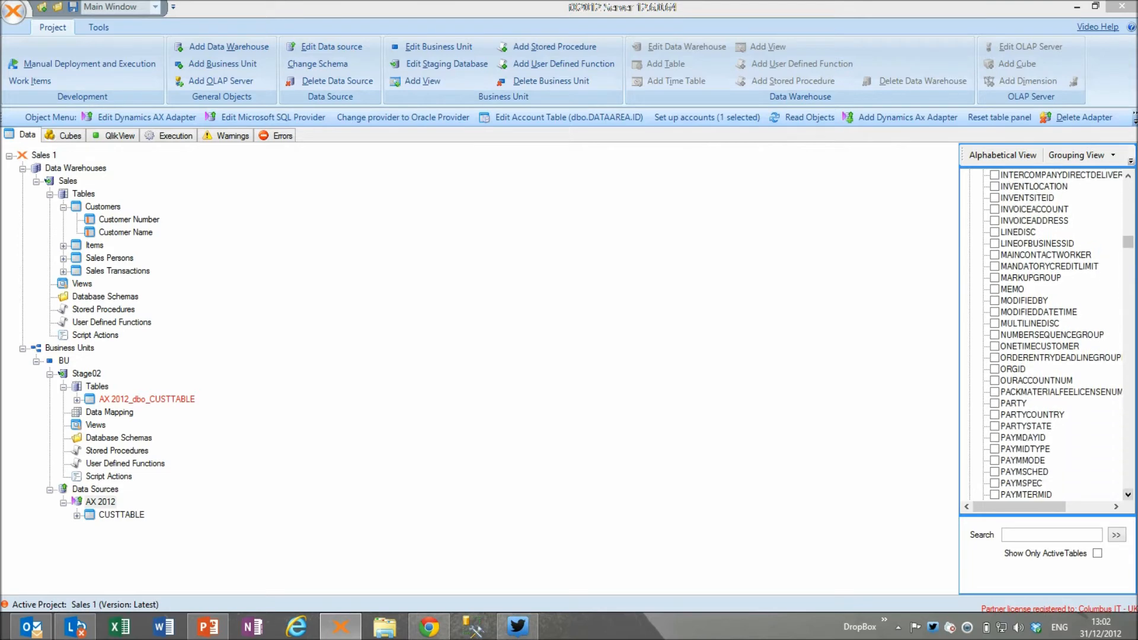
scroll(1043, 335, "down", 1)
left_click(995, 380)
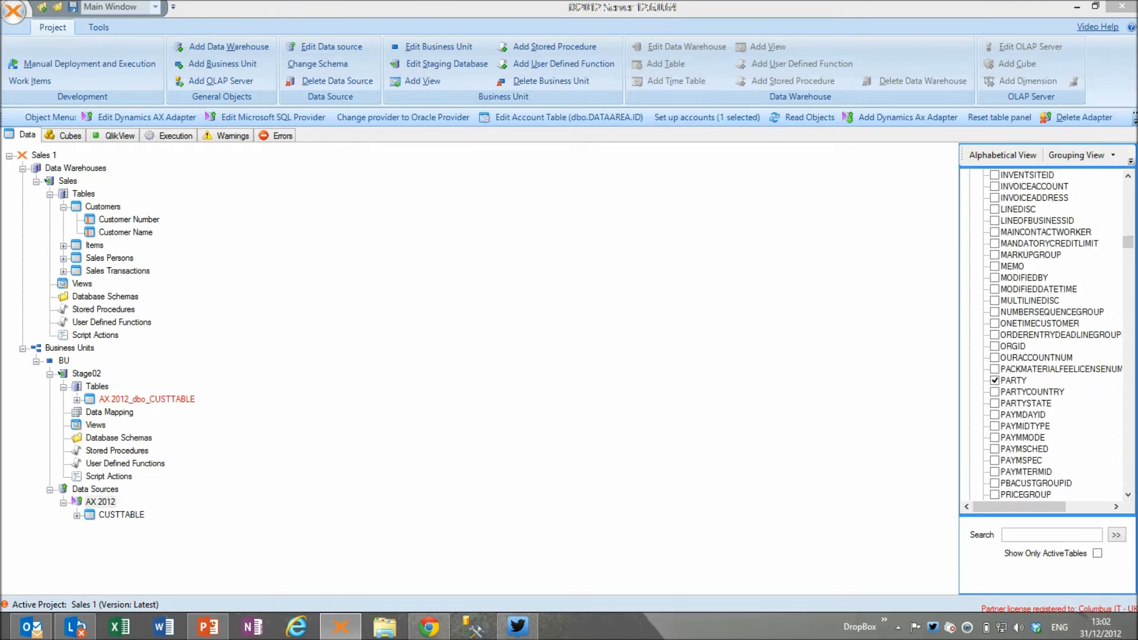
Step: Check the fields chosen for CUSTTABLE under the AX 2012 data source, and collapse CUSTTABLE in the source table list
double_click(121, 514)
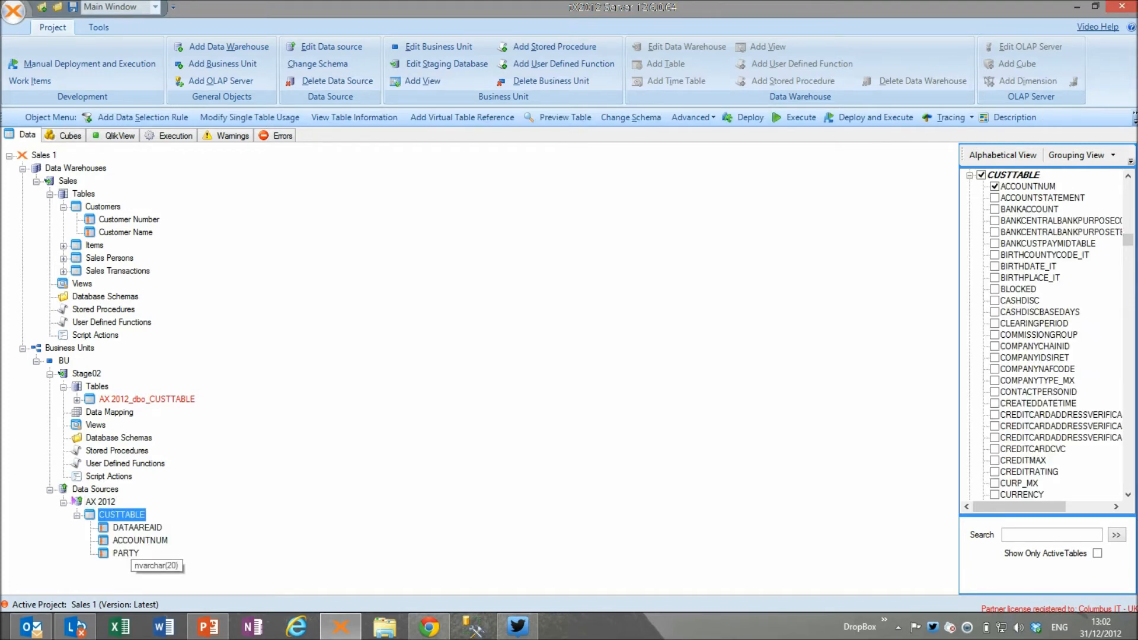
left_click(969, 175)
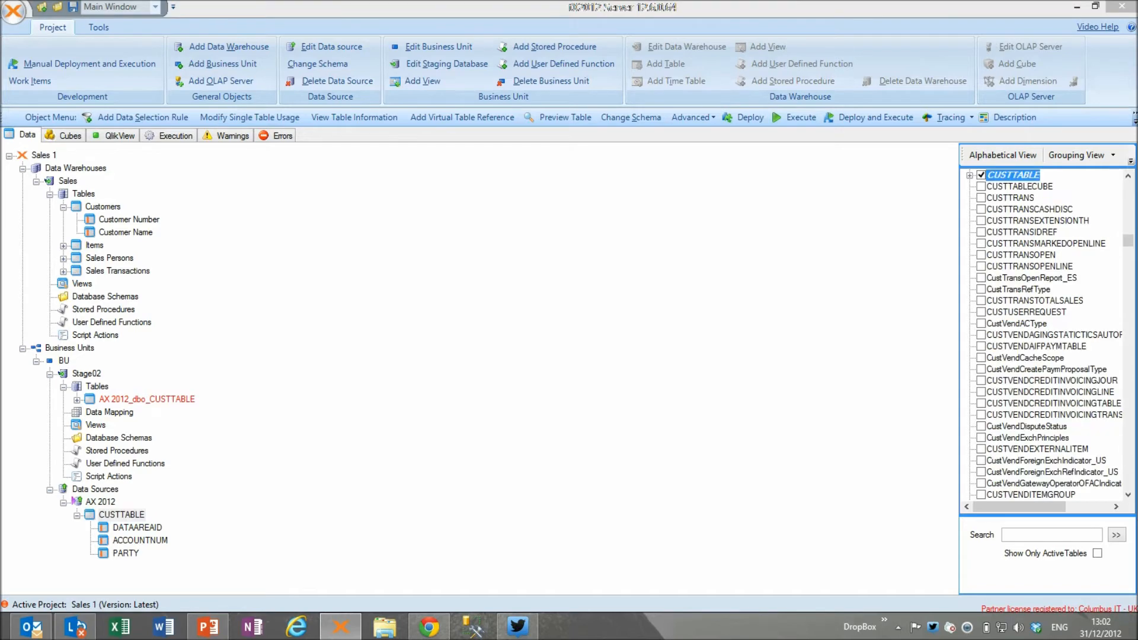
left_click(1026, 255)
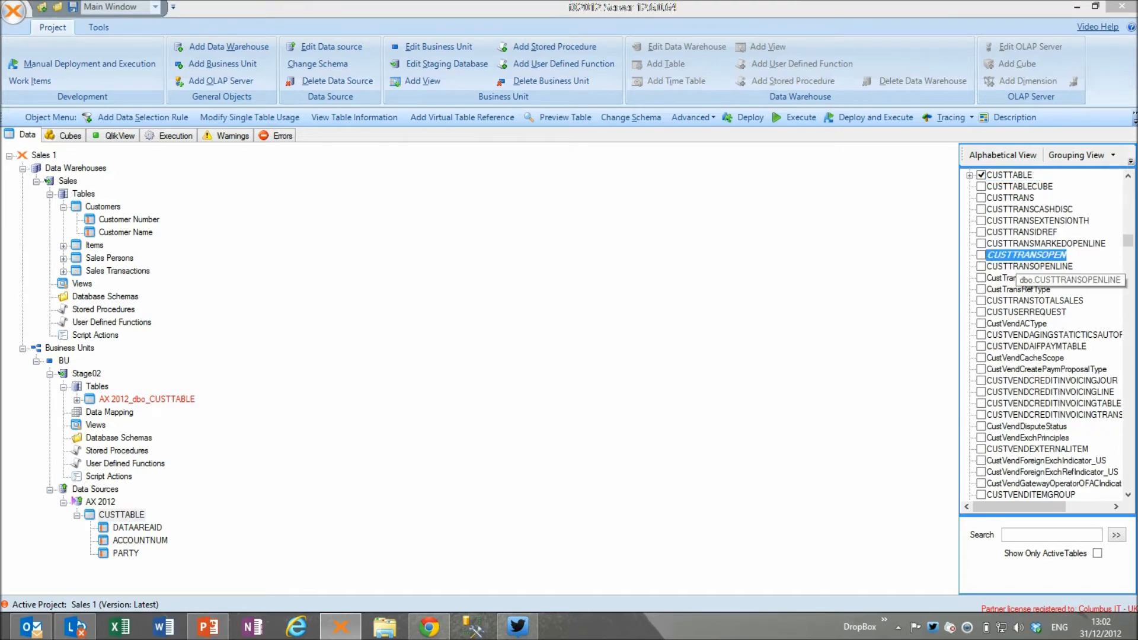
Step: Find DIRPARTYTABLE among the AX 2012 source tables, include its NAME and RECID fields, and collapse the table
key("Down")
key("Down")
key("Down")
key("Down")
key("Down")
key("Down")
key("Down")
key("Down")
key("Down")
key("Down")
key("Down")
key("Down")
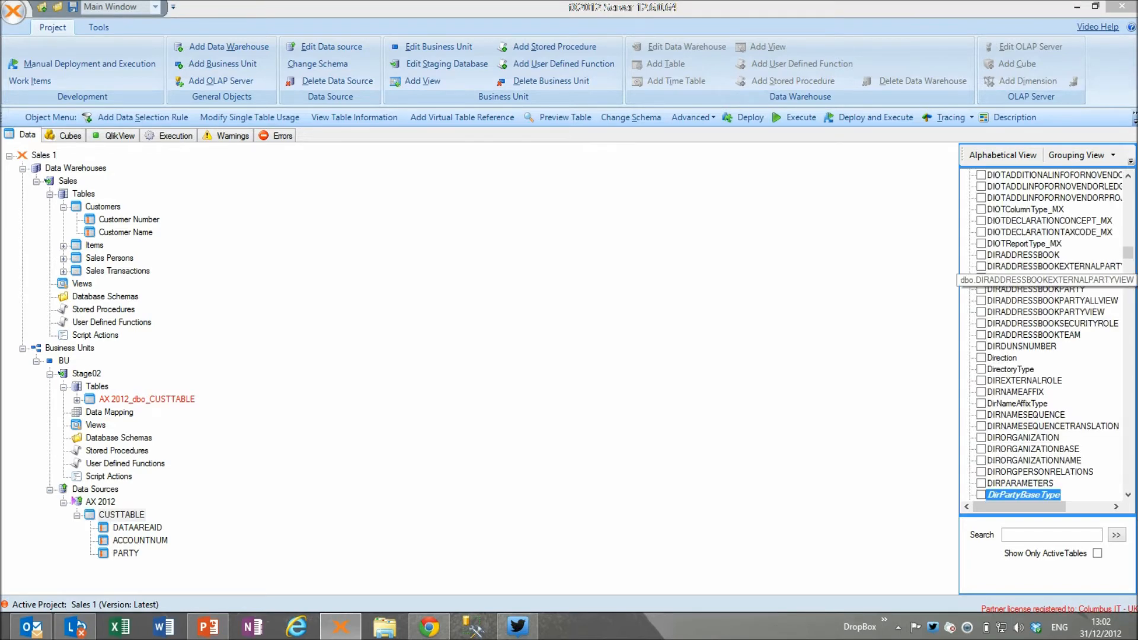
left_click(1128, 494)
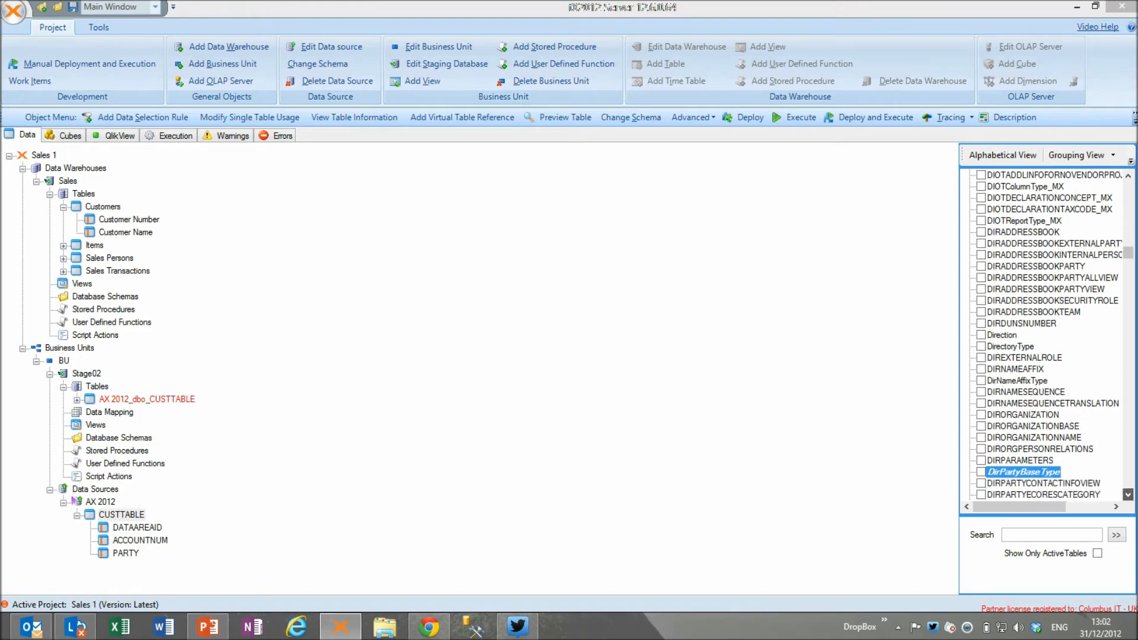
left_click(1128, 494)
left_click(1128, 494)
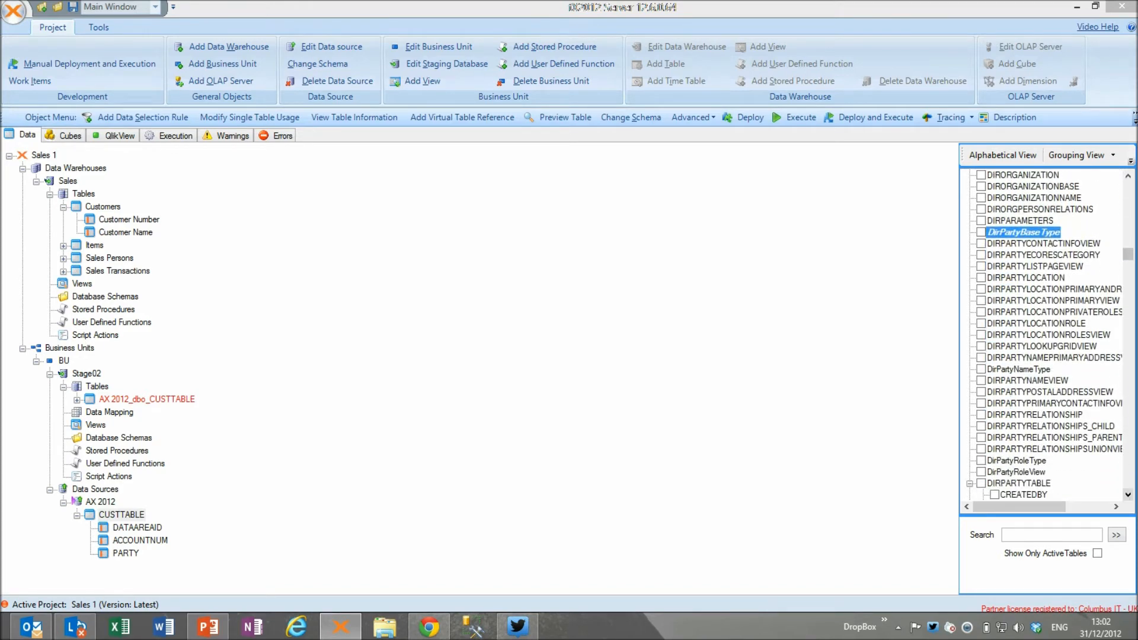
scroll(1046, 335, "down", 7)
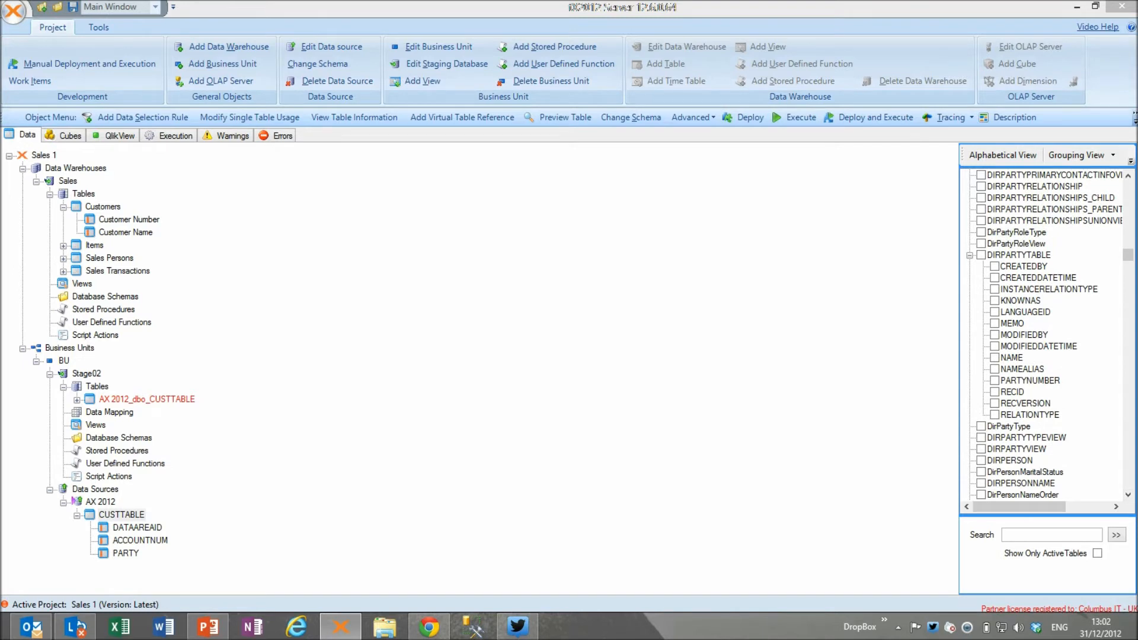
left_click(995, 358)
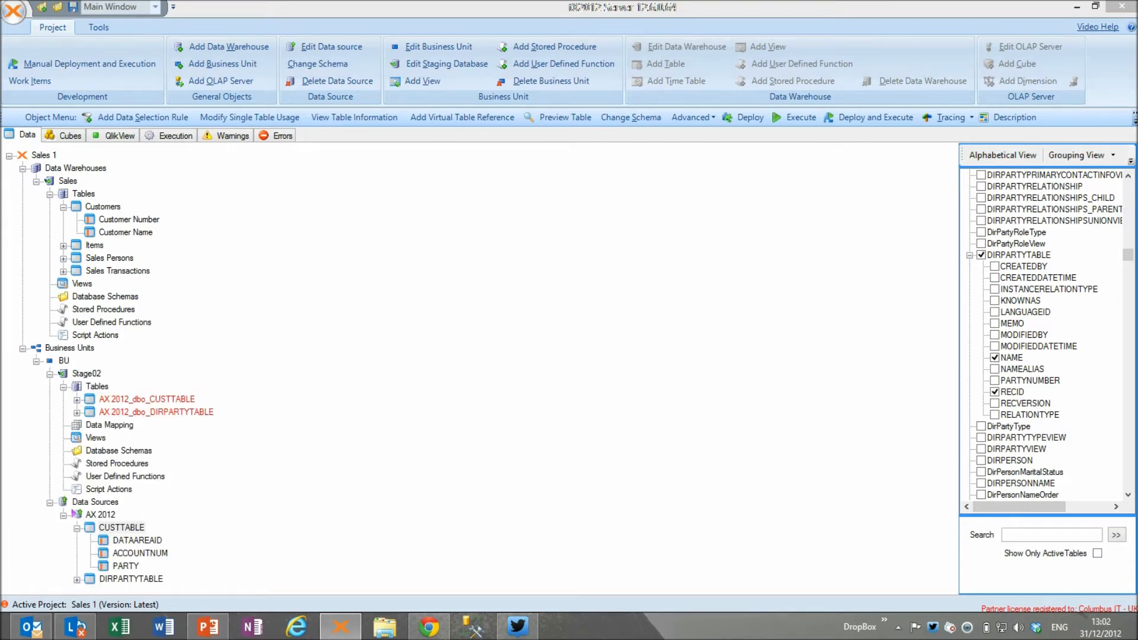
left_click(969, 255)
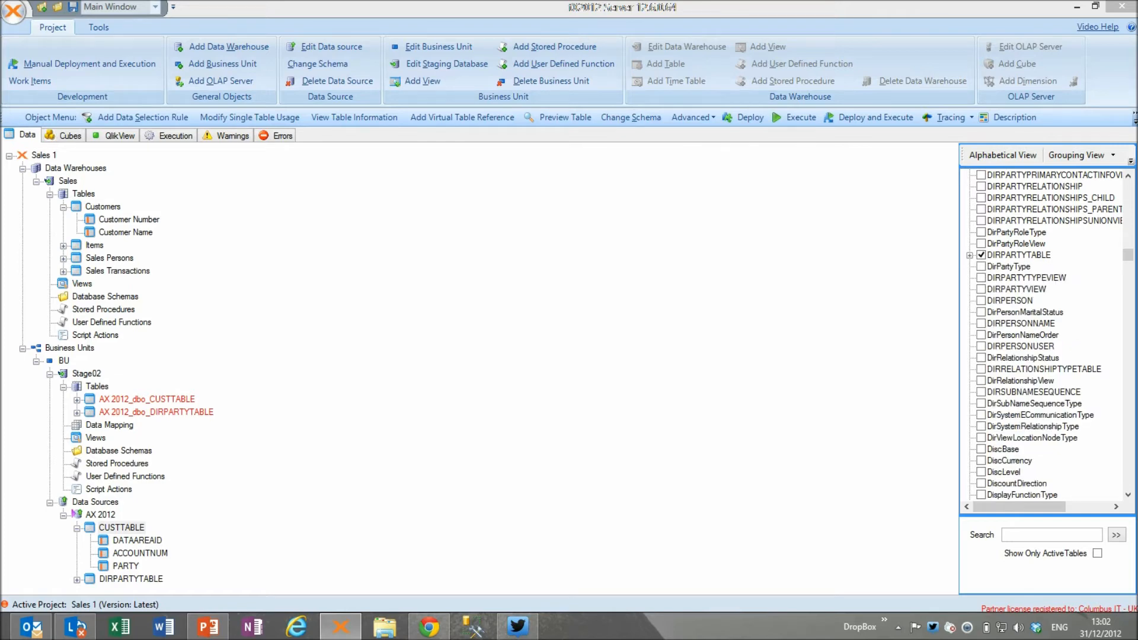
Step: Relate RECID of the staging DIRPARTYTABLE to PARTY of CUSTTABLE, and add NAME to CUSTTABLE using the relation as a join
double_click(156, 412)
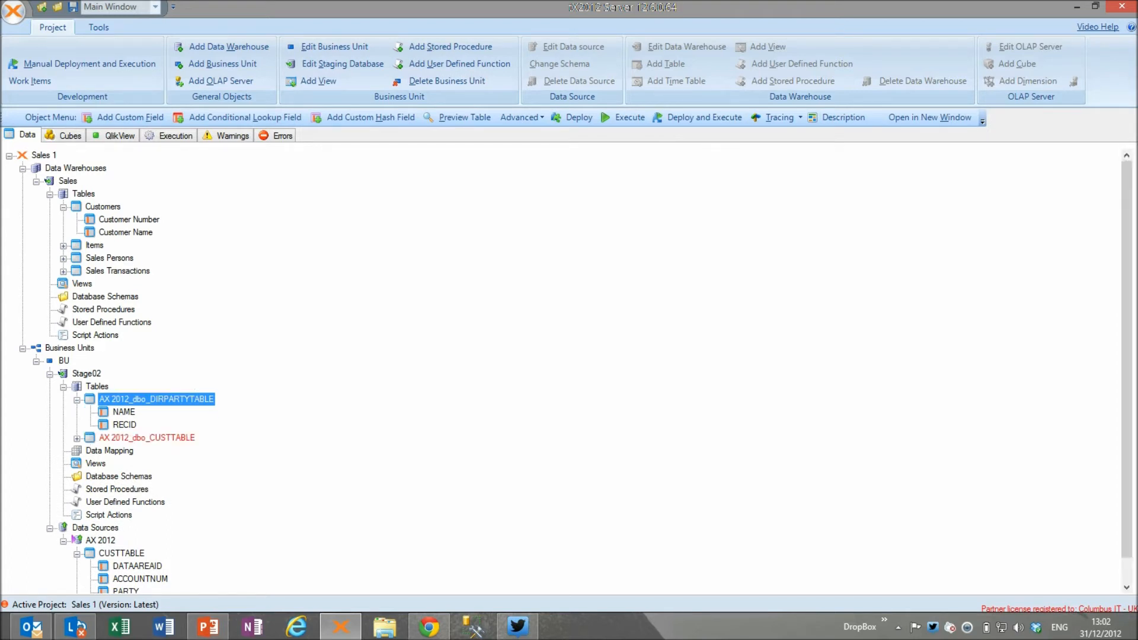
double_click(147, 437)
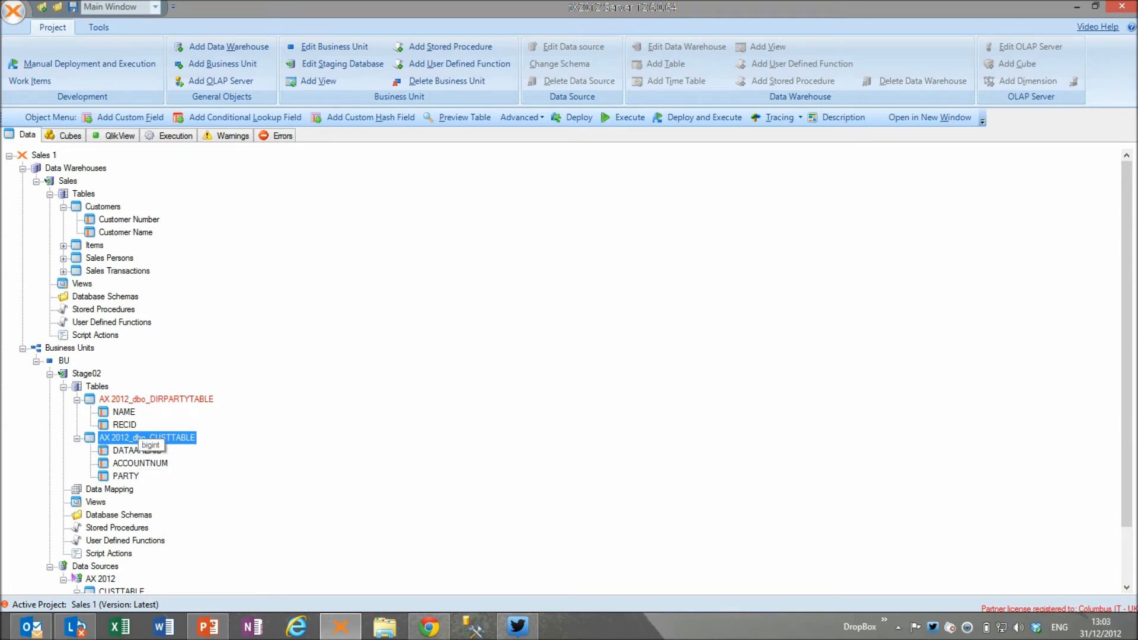
left_click(125, 425)
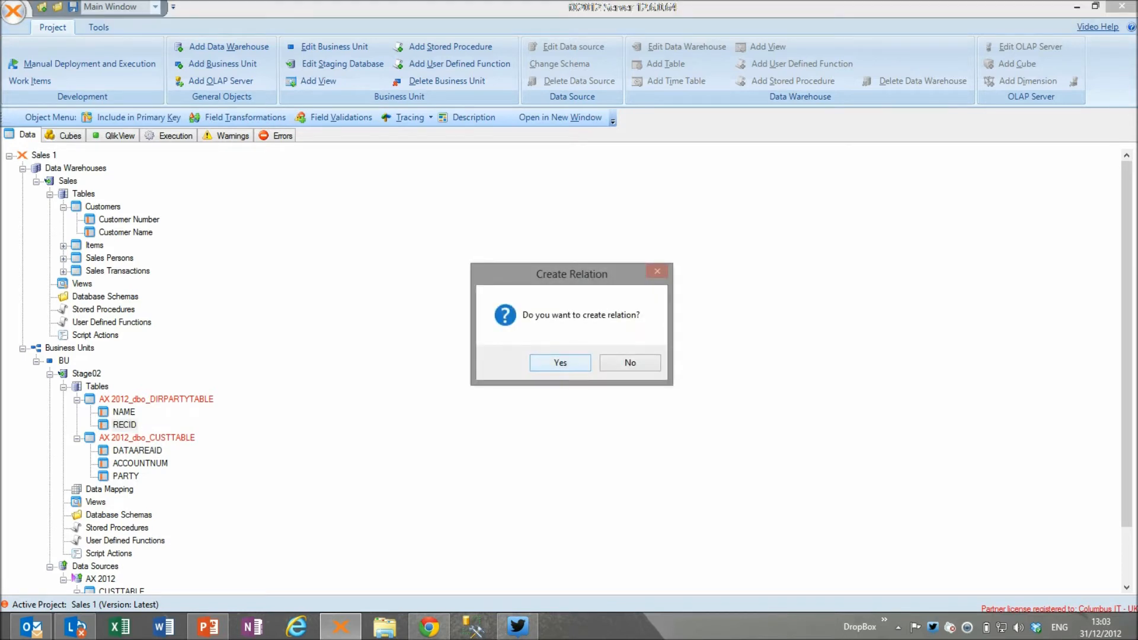
key("Return")
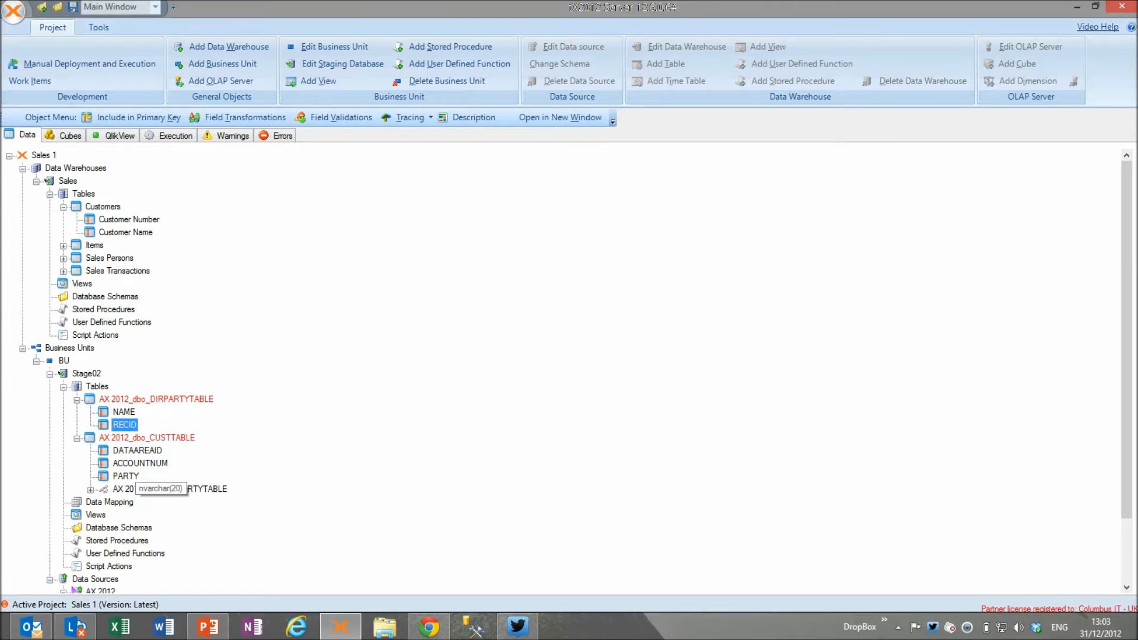
left_click(123, 412)
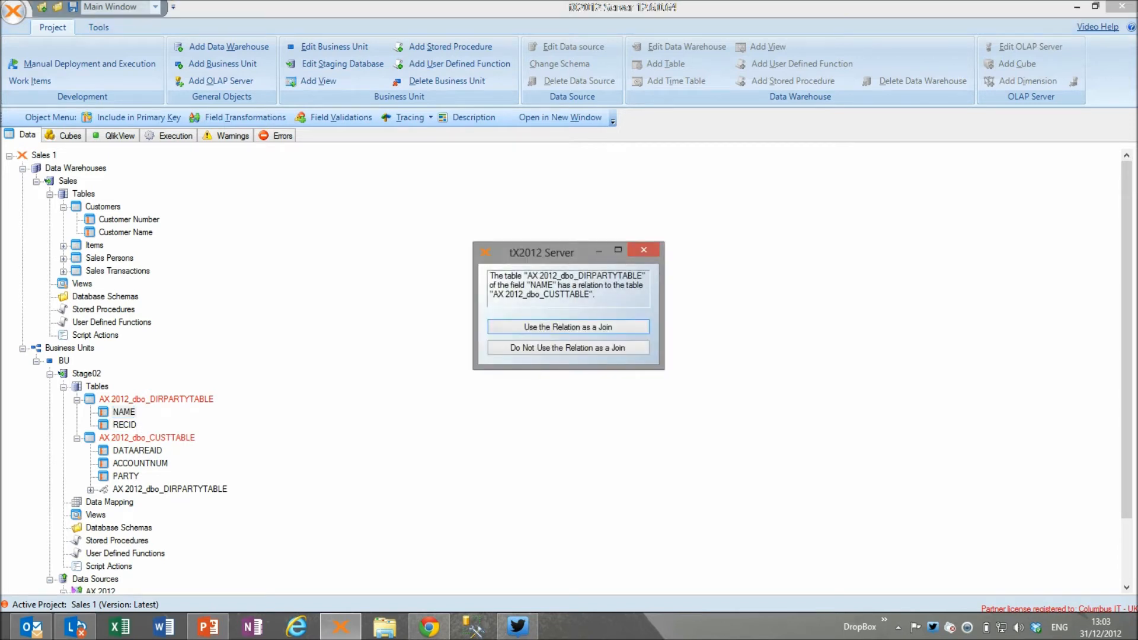
key("Return")
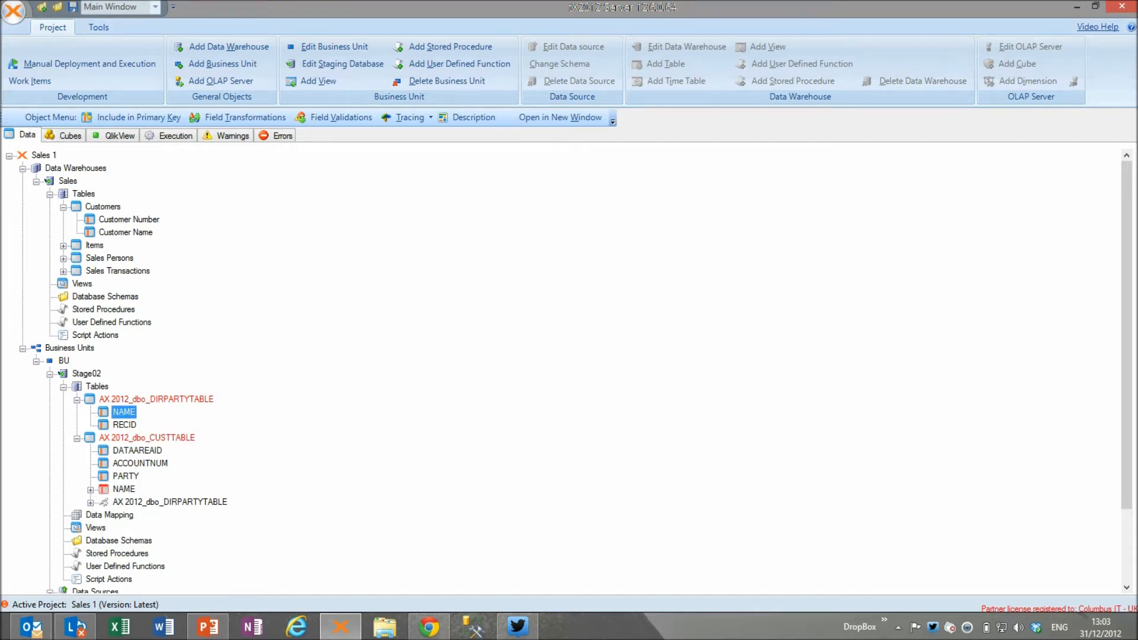
Step: Deploy and execute the staging table AX 2012_dbo_DIRPARTYTABLE, leaving the version note empty
right_click(128, 399)
left_click(160, 530)
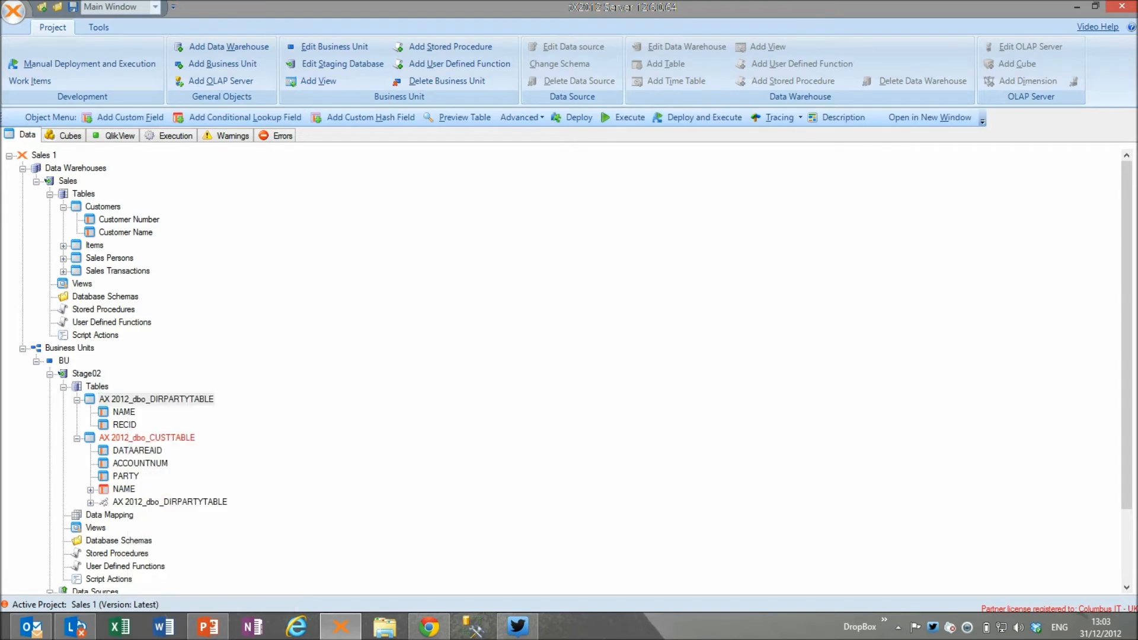
left_click(759, 401)
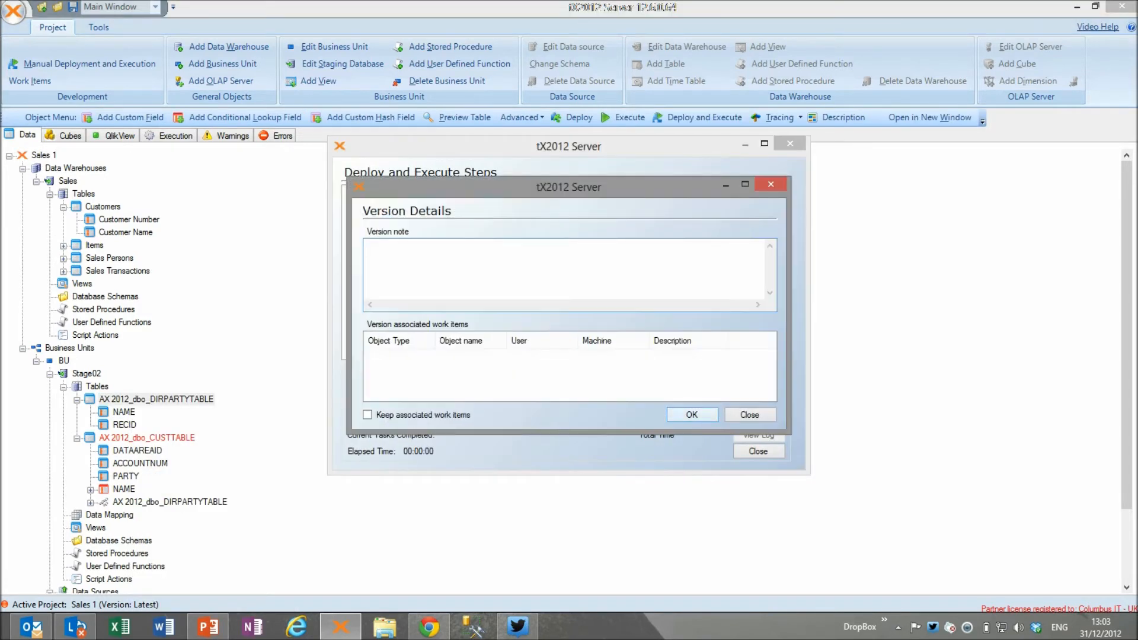
key("Return")
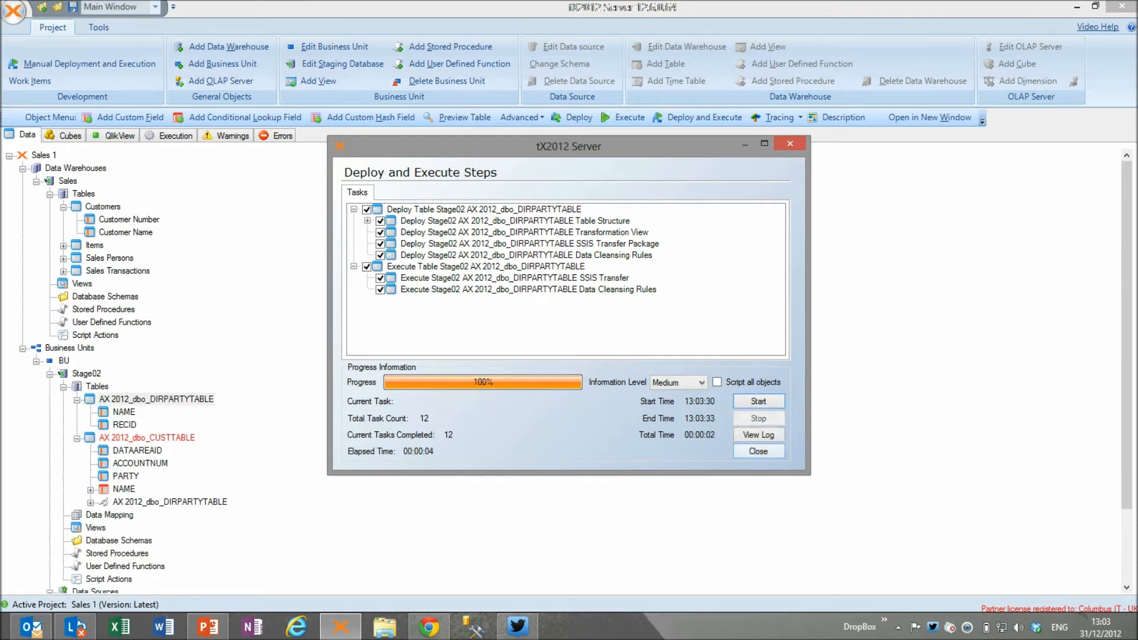
Step: Deploy and execute the staging table AX 2012_dbo_CUSTTABLE, leaving the version note empty
right_click(153, 437)
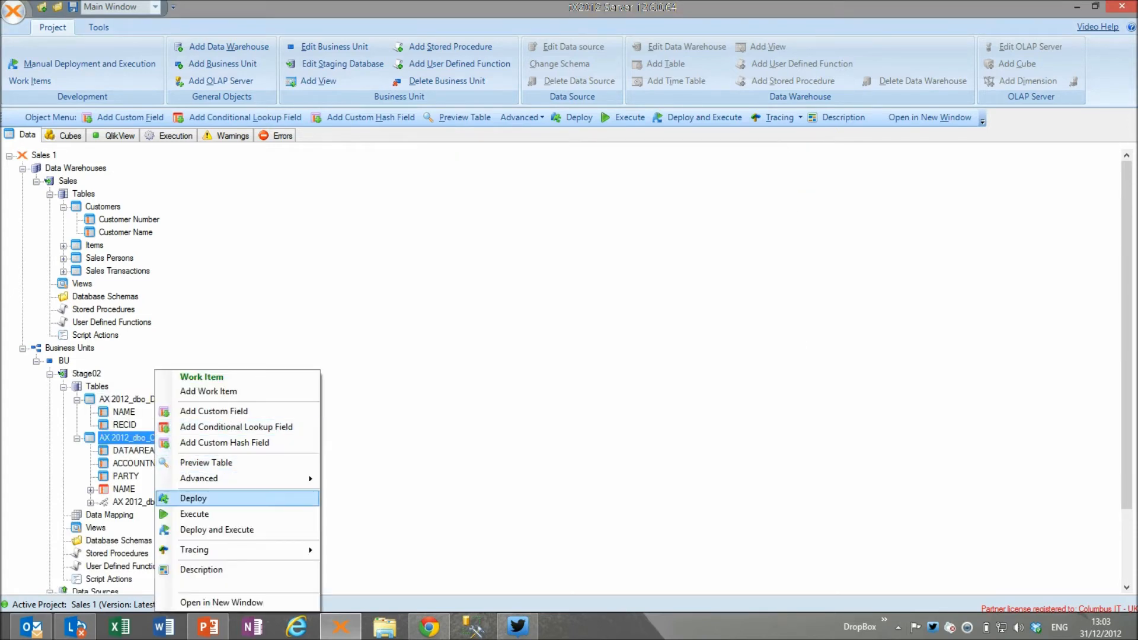
key("Return")
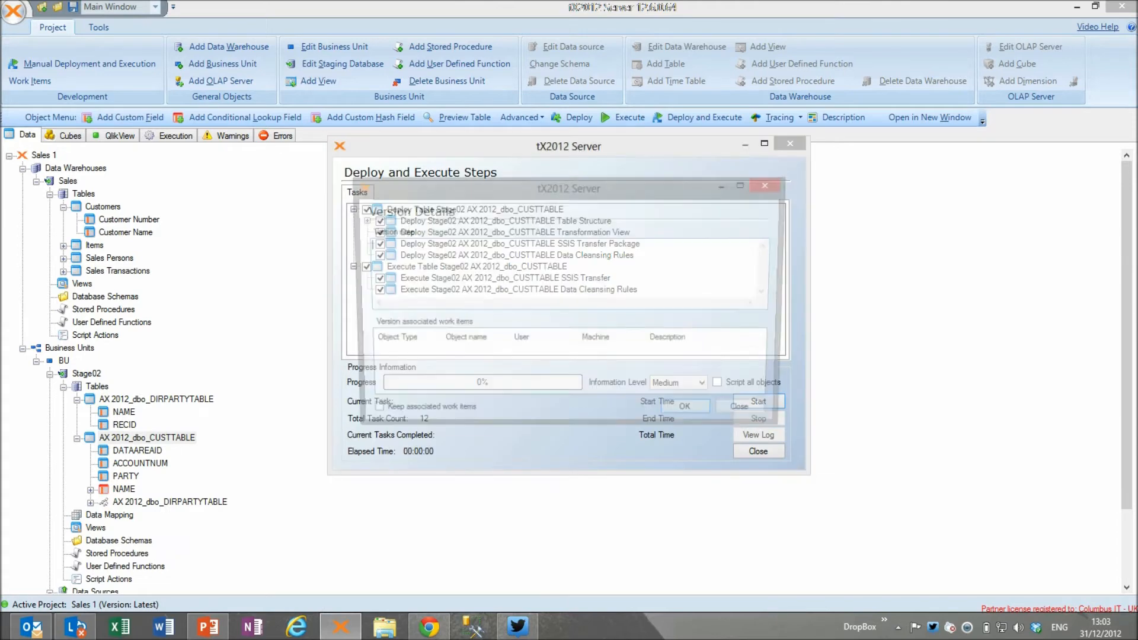
key("Return")
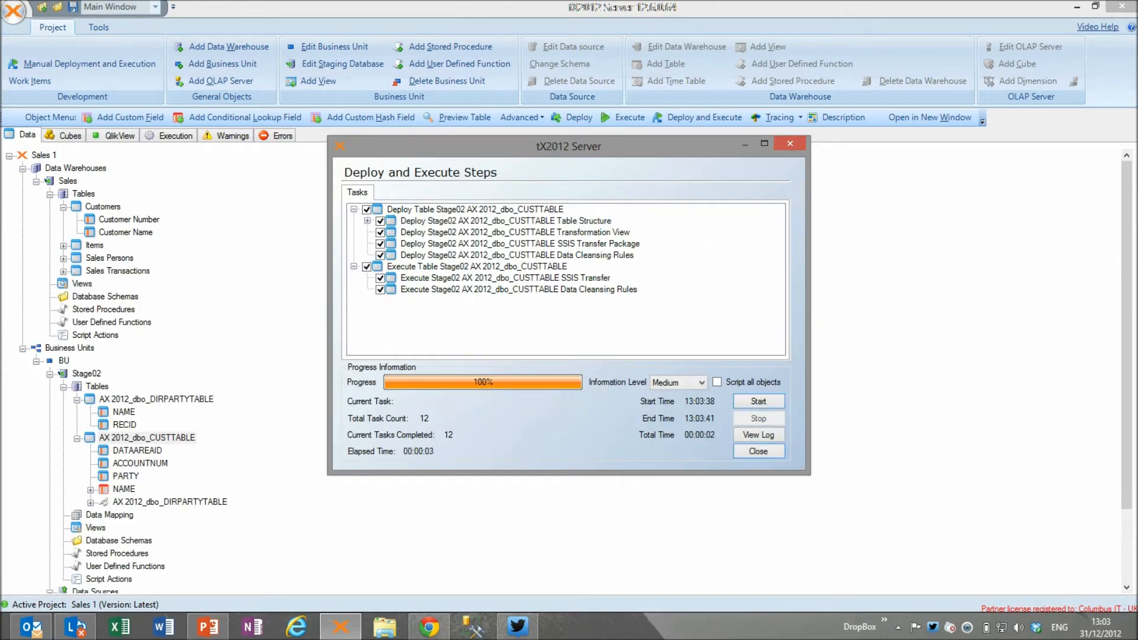
Step: Preview the data of the staging table AX 2012_dbo_CUSTTABLE, and collapse both staging tables
right_click(195, 437)
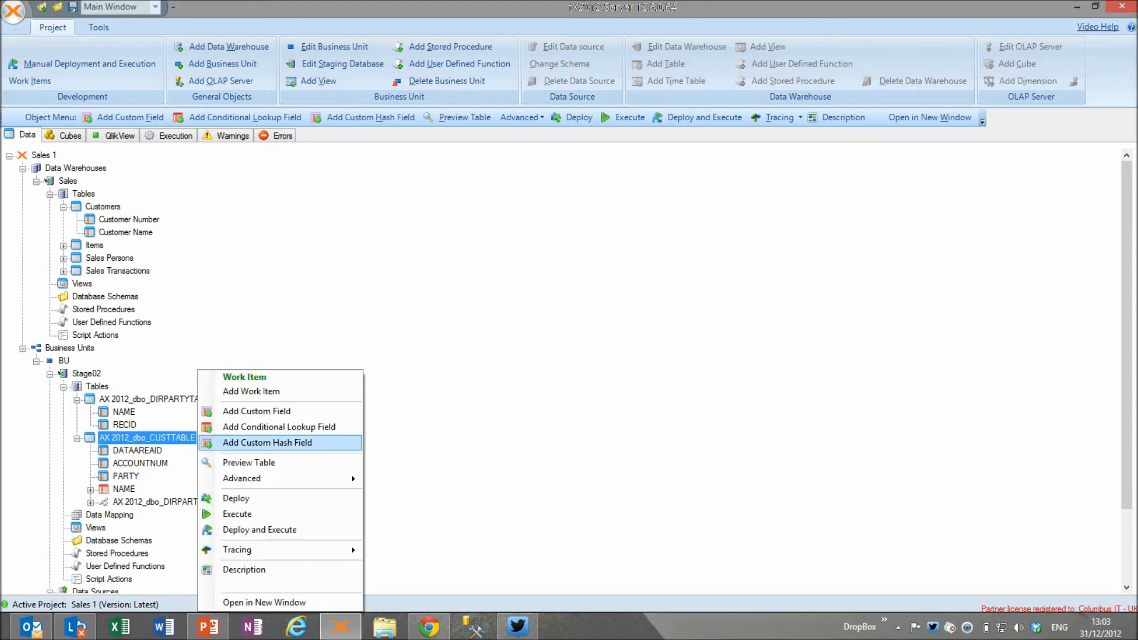
left_click(237, 462)
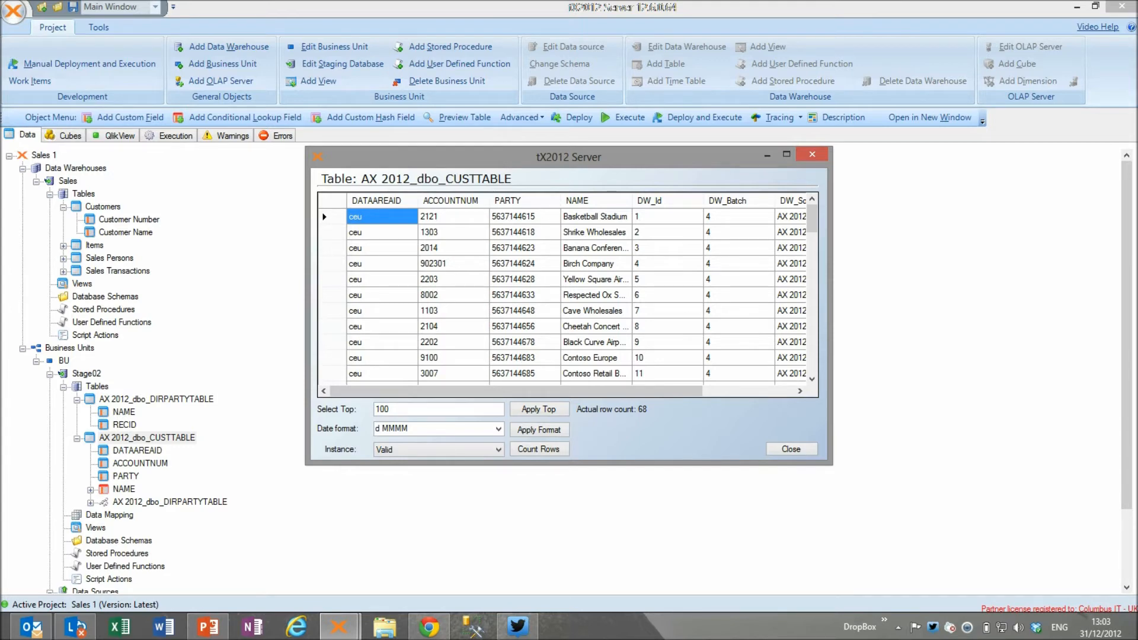
left_click(792, 449)
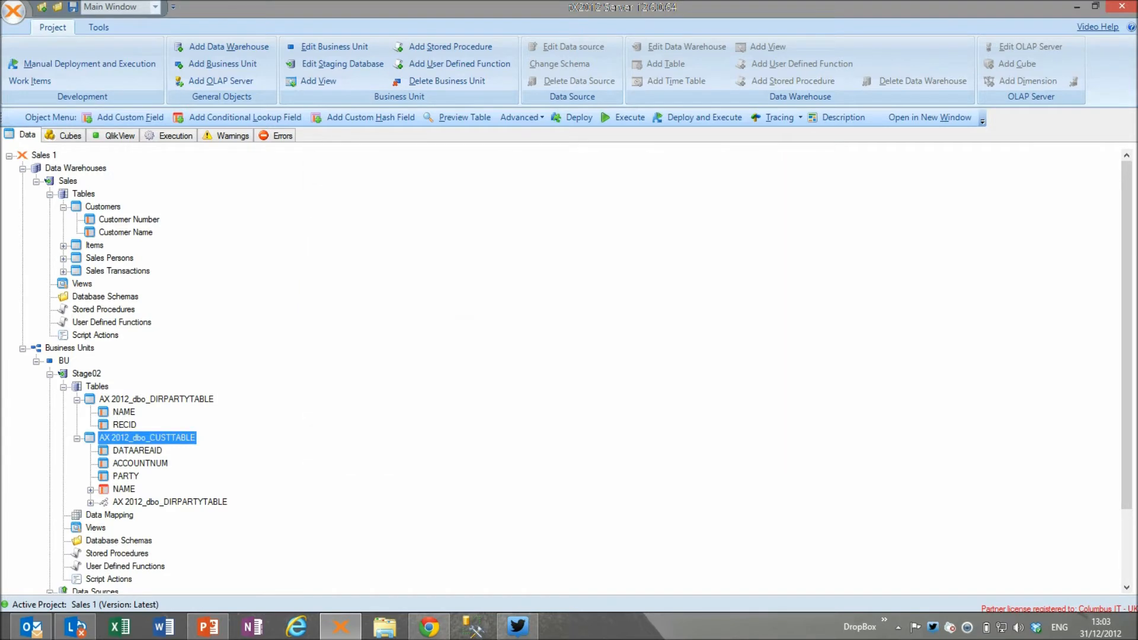
left_click(77, 439)
left_click(77, 400)
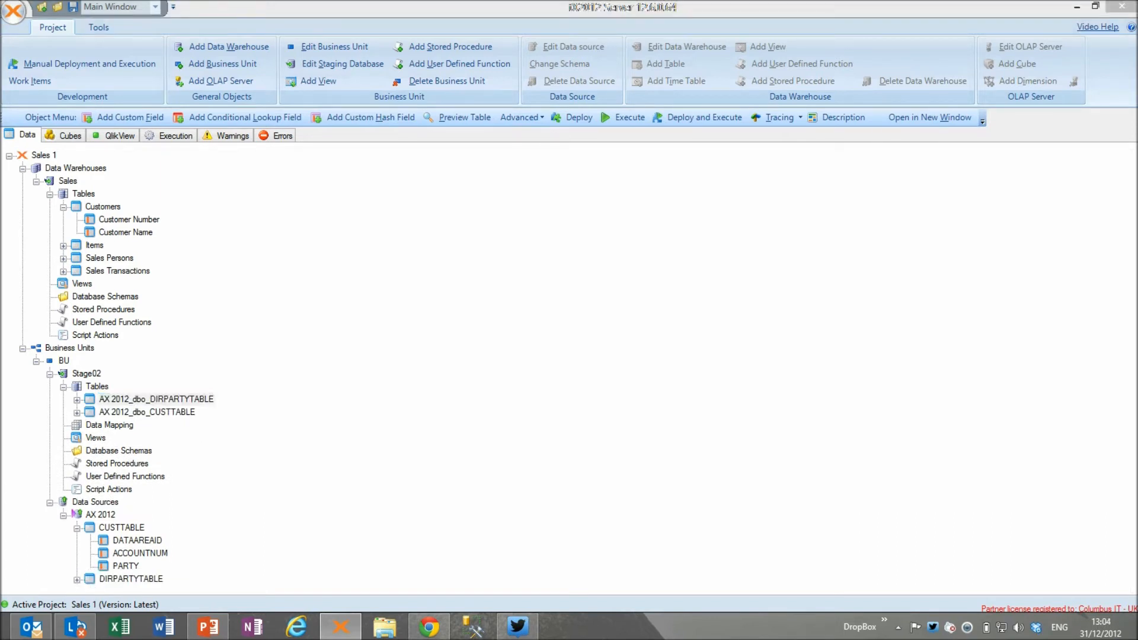
Step: Check the warehouse's Items fields, and include ITEMID and PRODUCTNAME of INVENTTABLEEXPANDED from the AX 2012 source
double_click(95, 245)
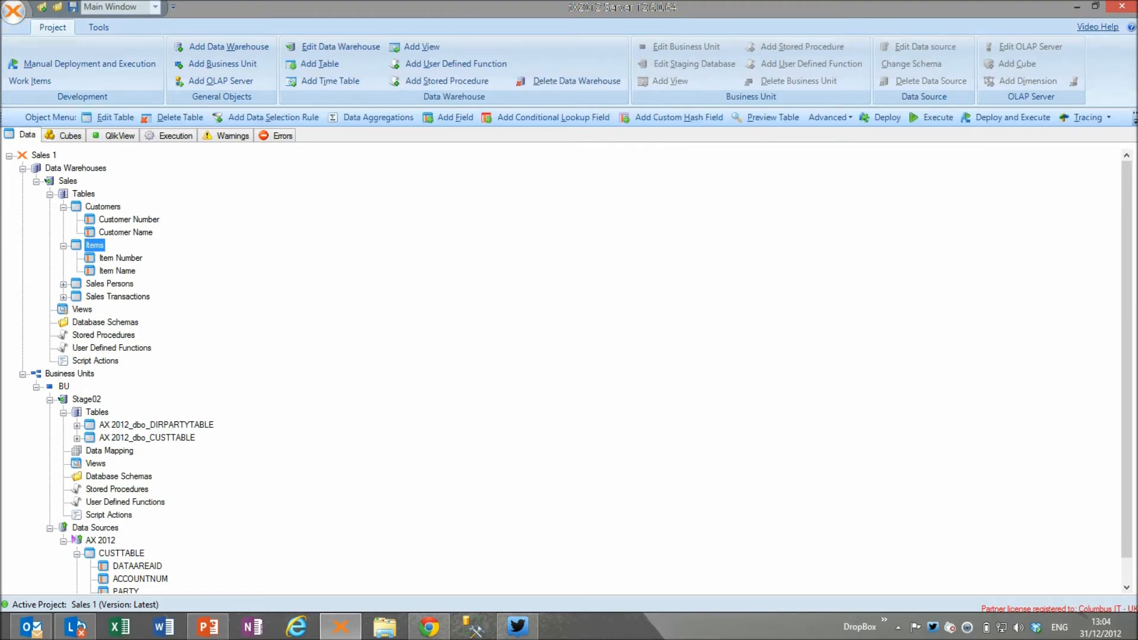
left_click_drag(1127, 359, 1127, 384)
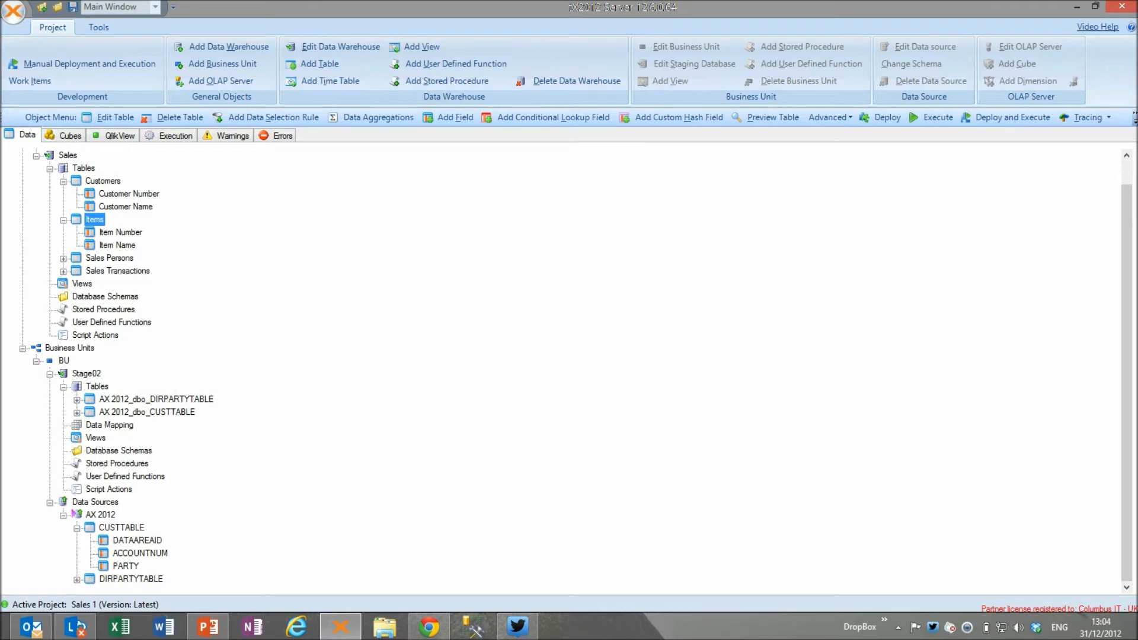
left_click(100, 515)
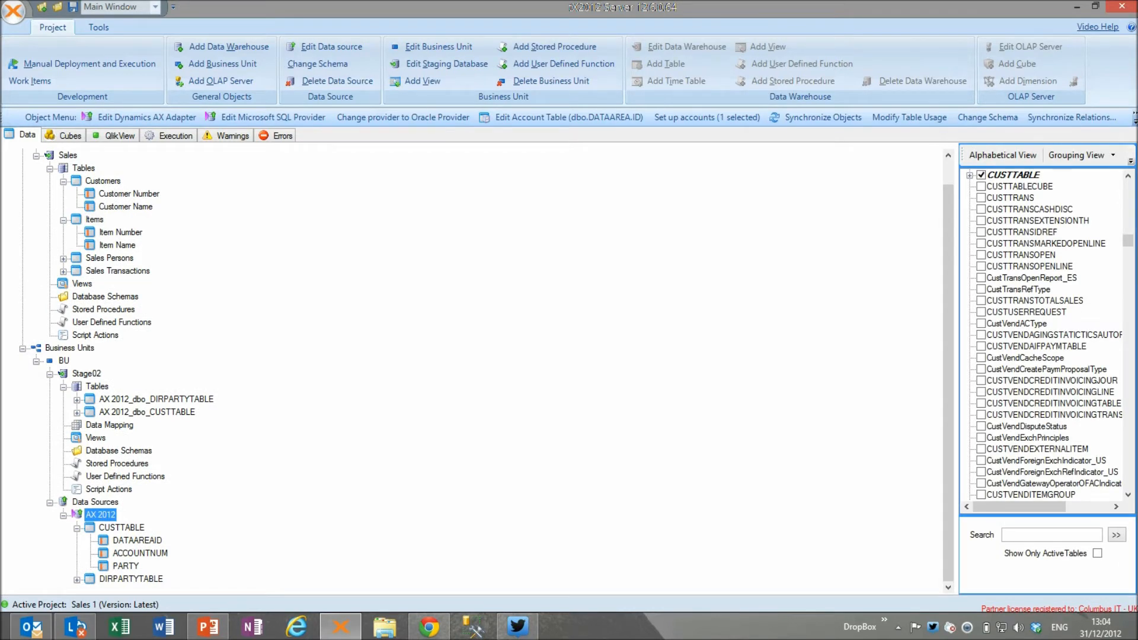
left_click(1036, 438)
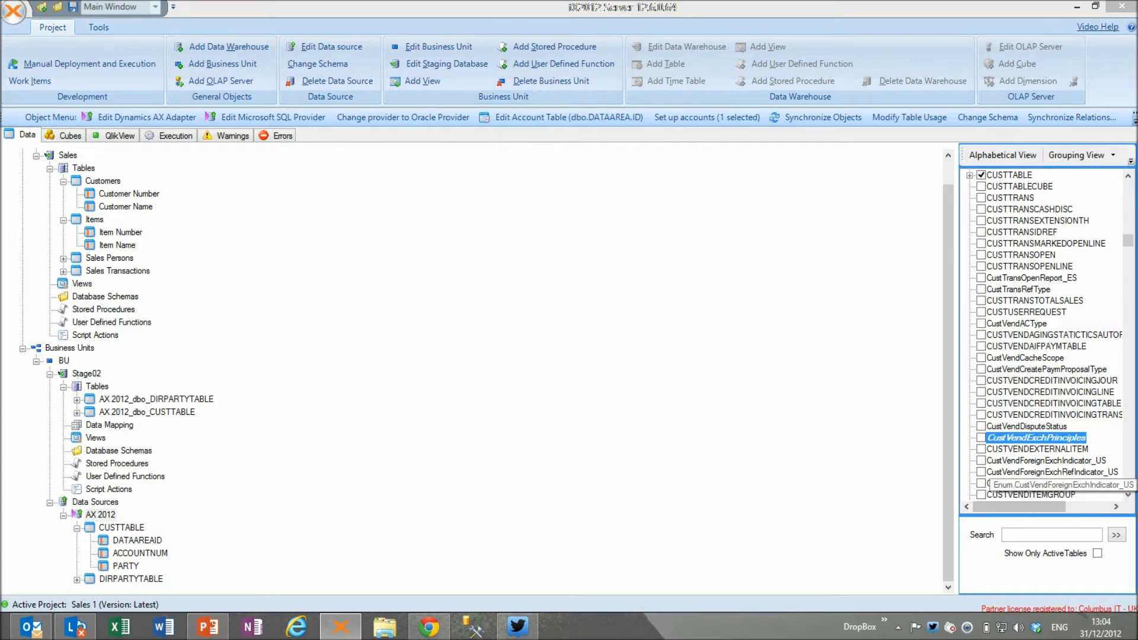
type("inv")
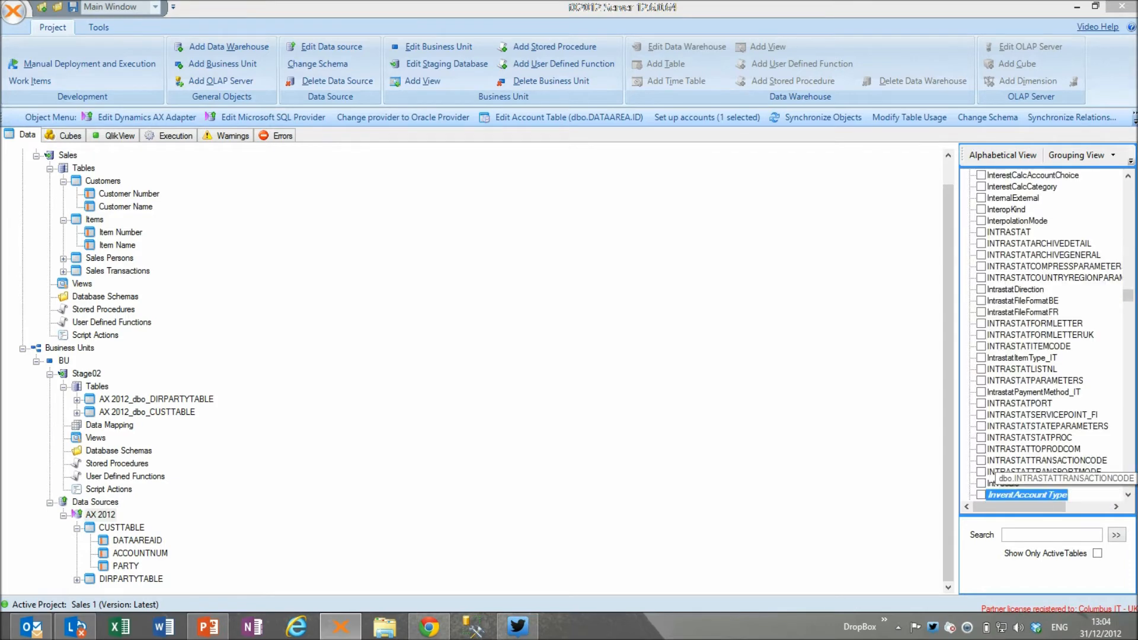
type("enttablee")
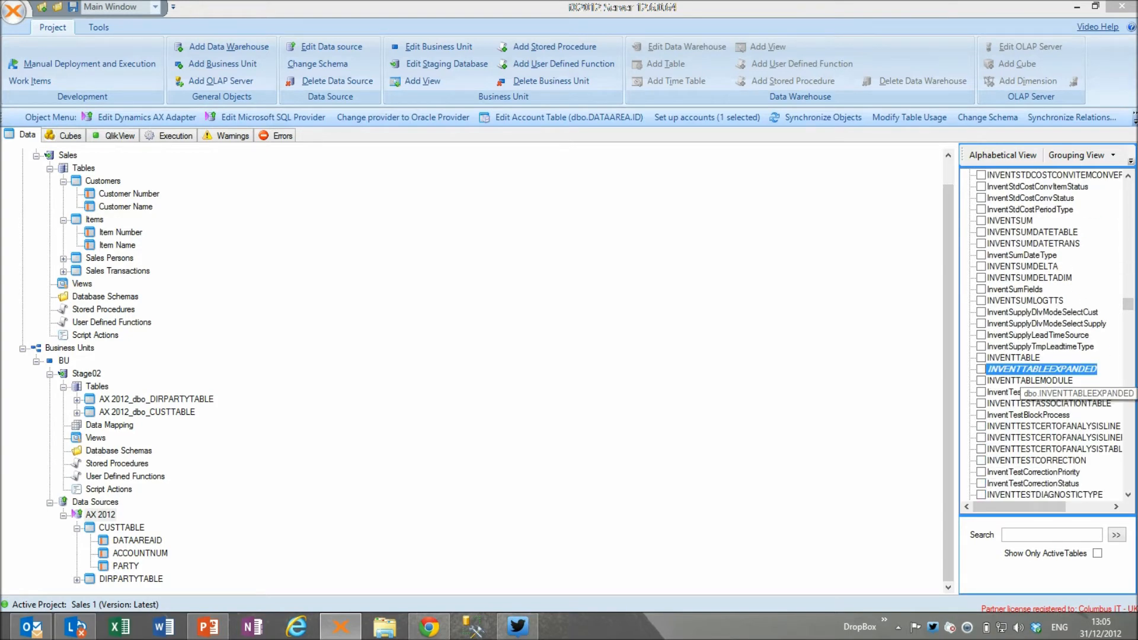
key("Right")
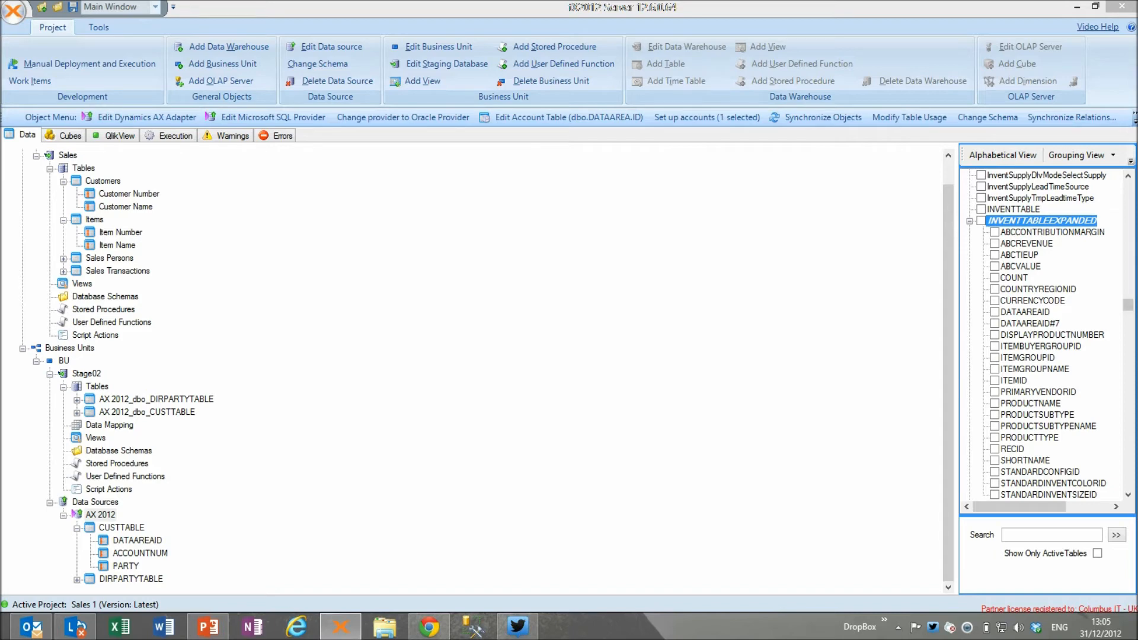
key("space")
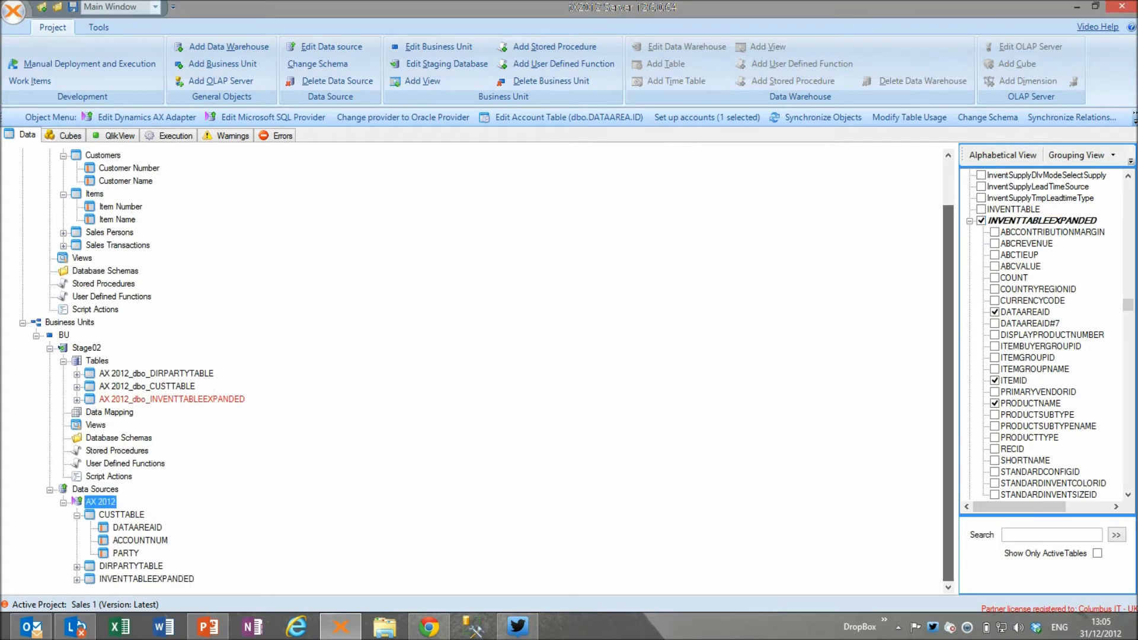
Step: Deploy and execute the staging table AX 2012_dbo_INVENTTABLEEXPANDED without a version note, and close the deployment dialog
right_click(172, 399)
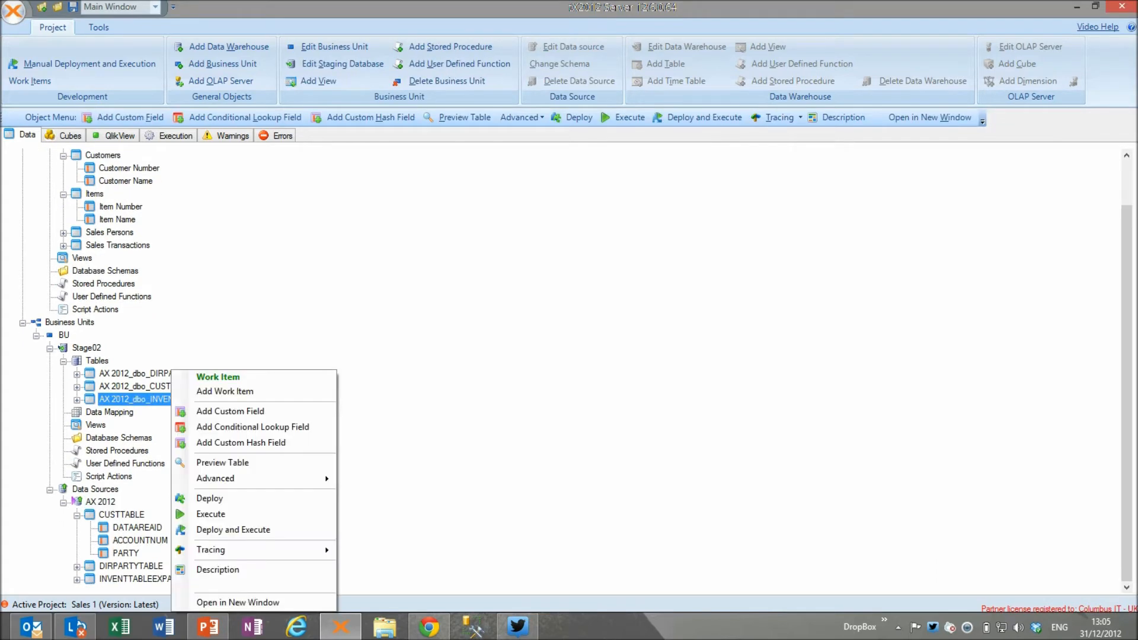
left_click(226, 530)
key("Return")
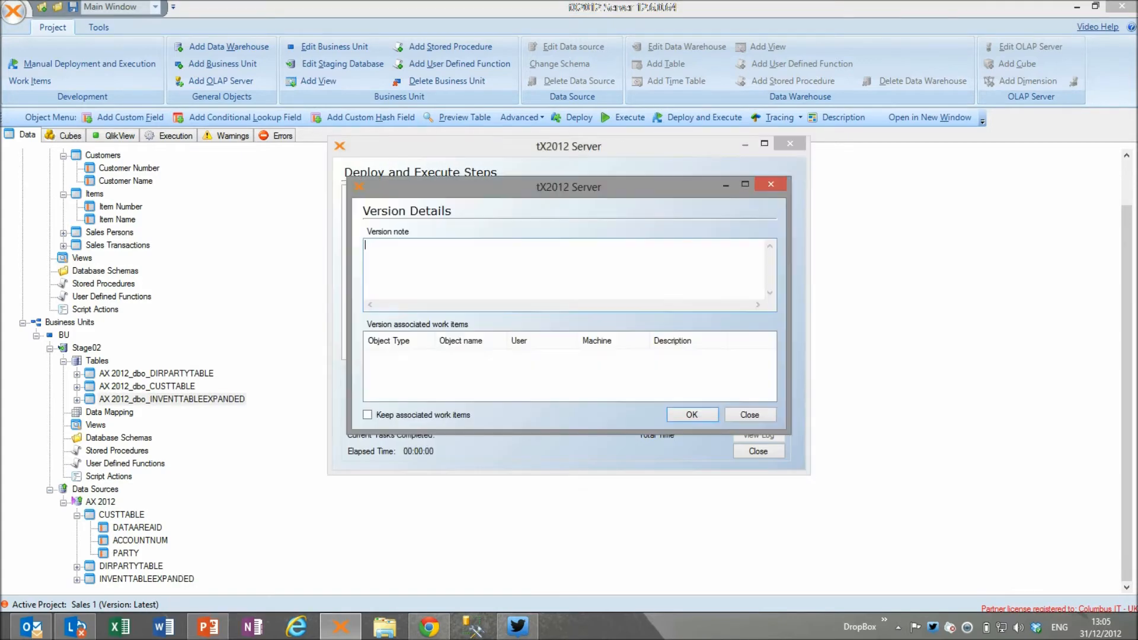
key("Return")
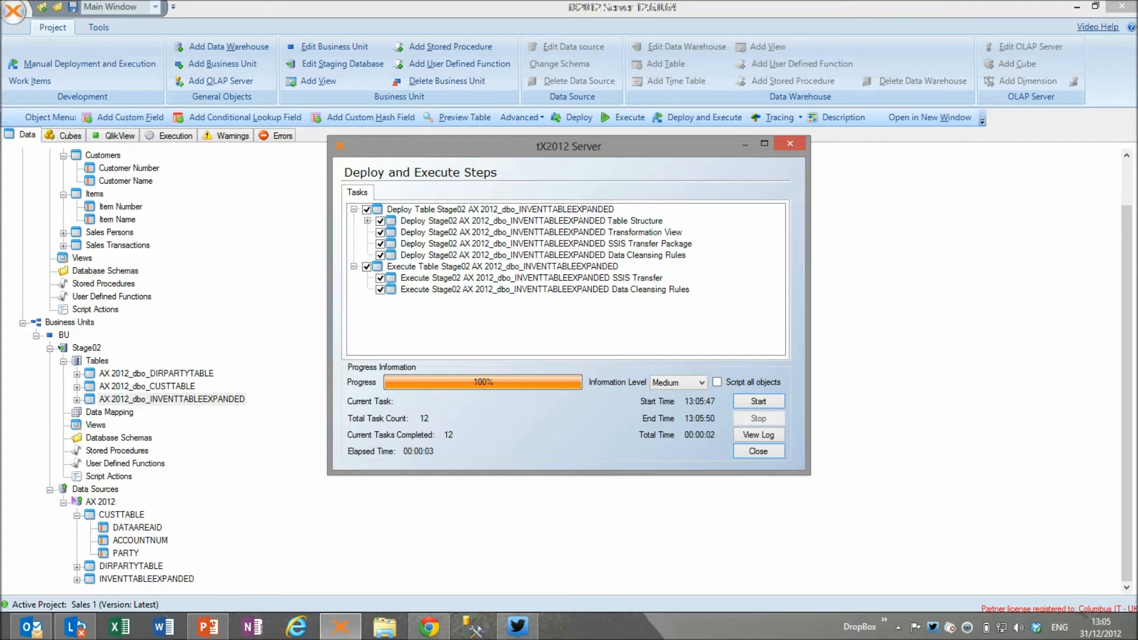
left_click(758, 451)
Step: Preview the data of the staging table AX 2012_dbo_INVENTTABLEEXPANDED
left_click(196, 399)
right_click(237, 399)
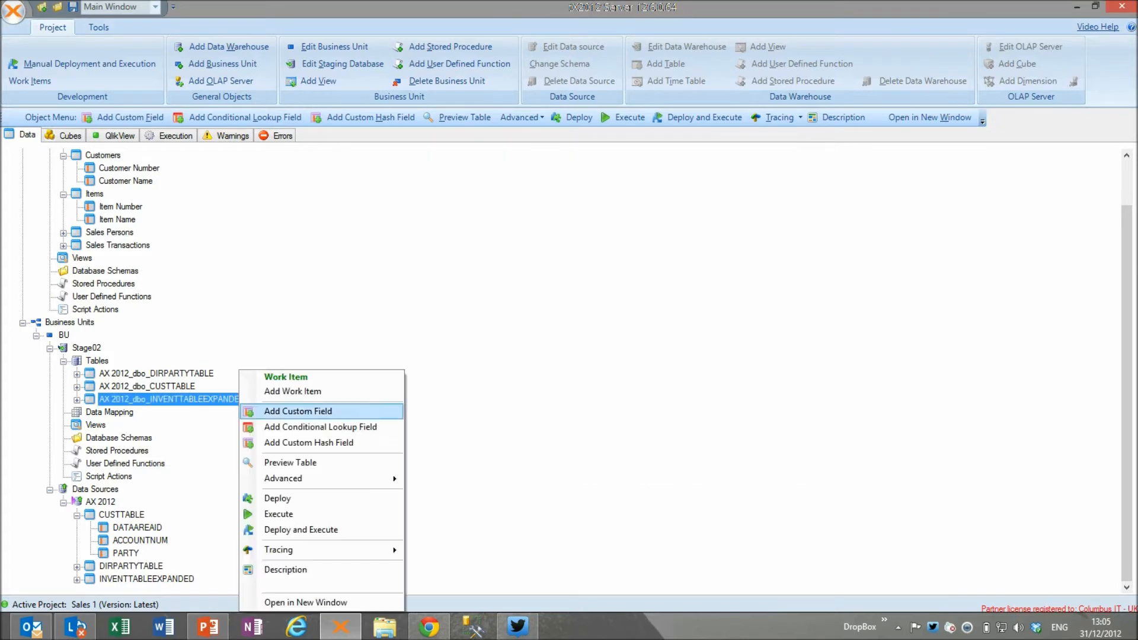
left_click(290, 463)
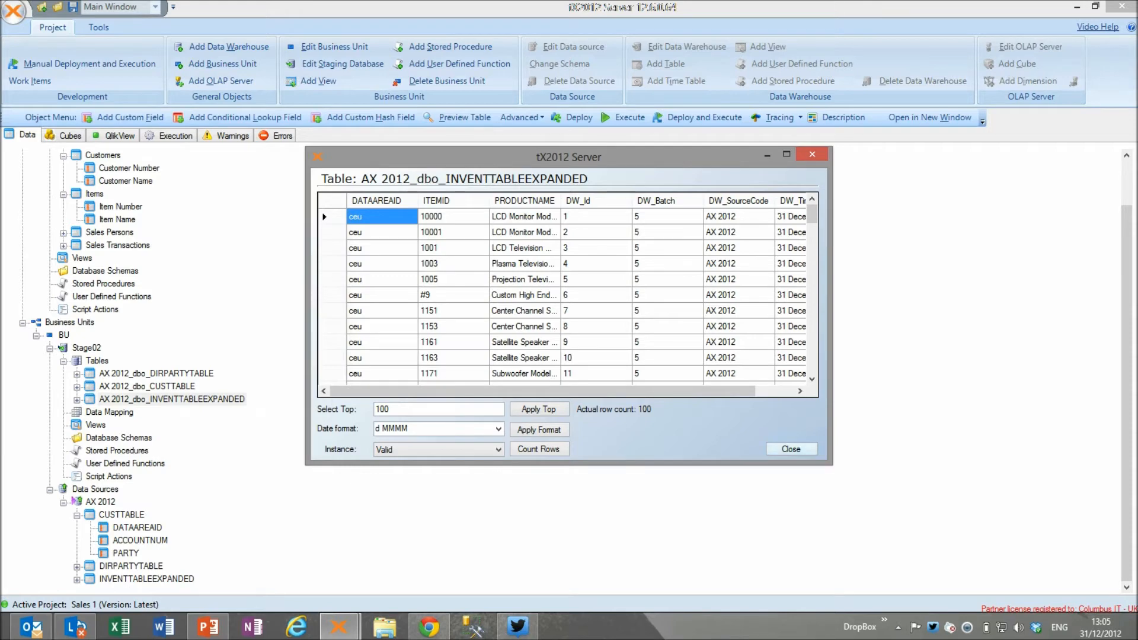
Step: Show the fields of the warehouse's Sales Persons table, and collapse INVENTTABLEEXPANDED in the AX 2012 source's table selection
left_click(791, 448)
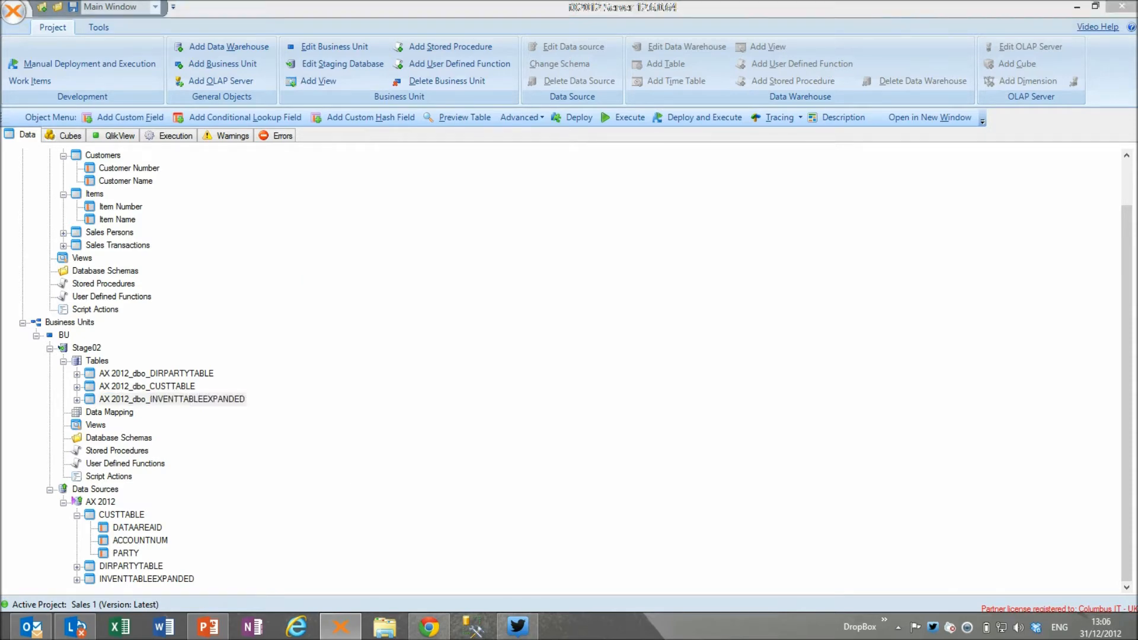
double_click(109, 232)
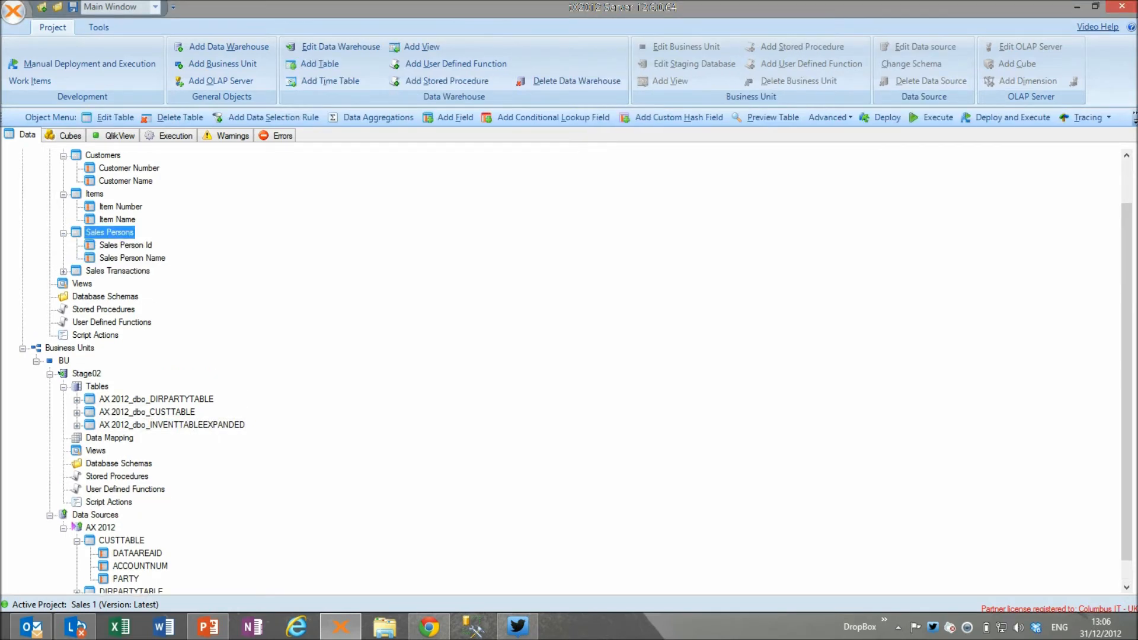
left_click(100, 526)
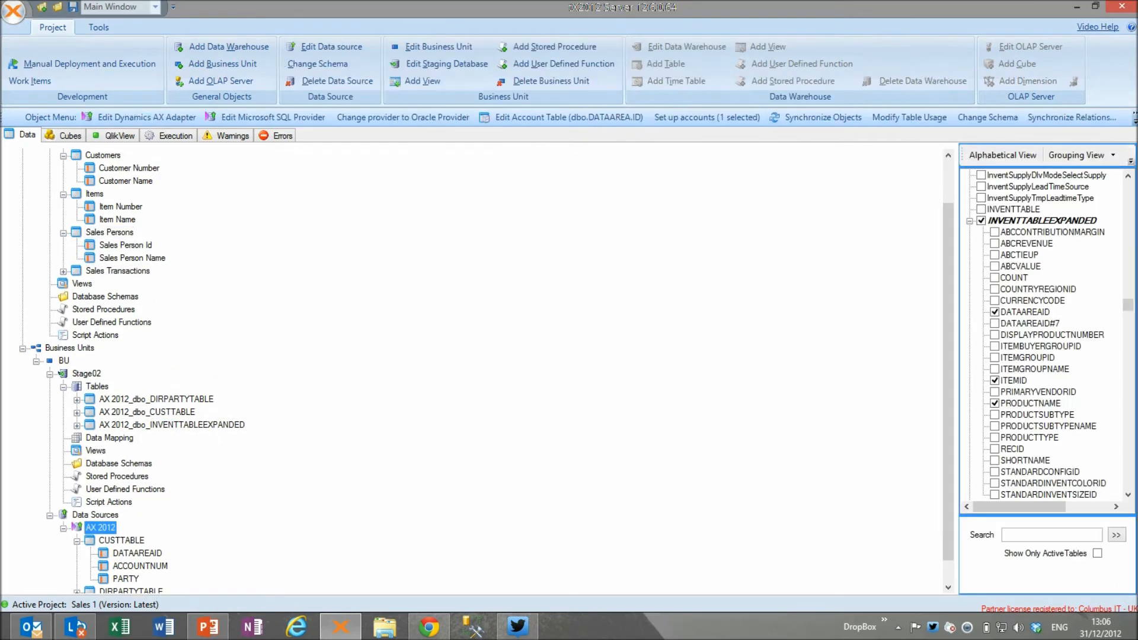
left_click(970, 221)
left_click(1008, 266)
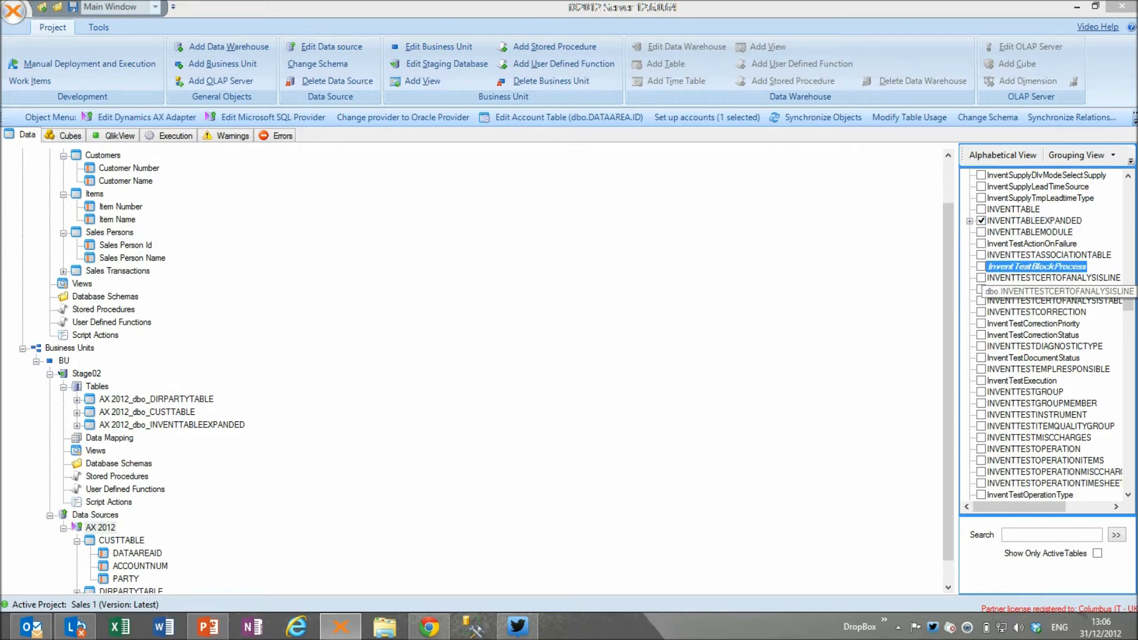
Step: Include PERSON, FIRSTNAME and LASTNAME of DIRPERSONNAME from the AX 2012 source, and expand its new staging table
type("dirperson")
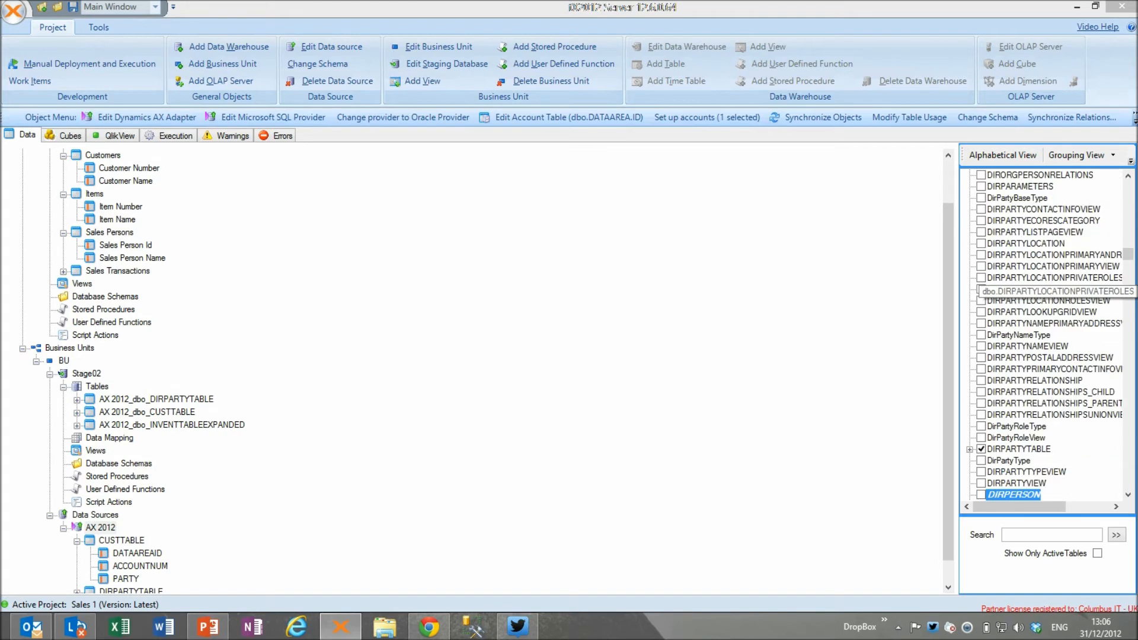
left_click(1128, 495)
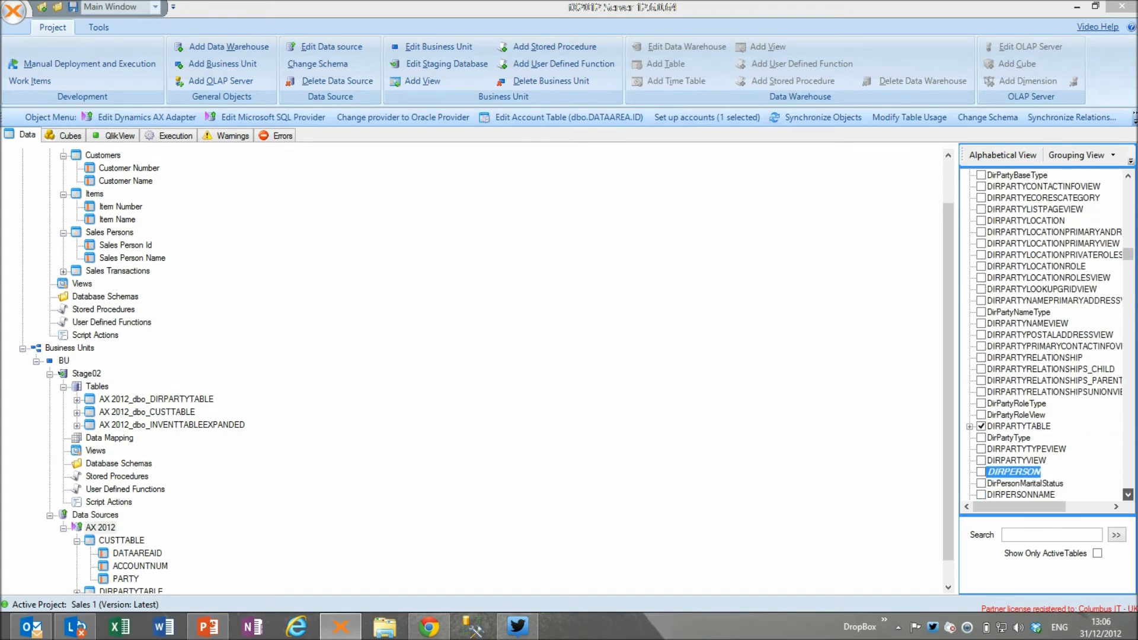
key("Down")
key("Down")
key("Right")
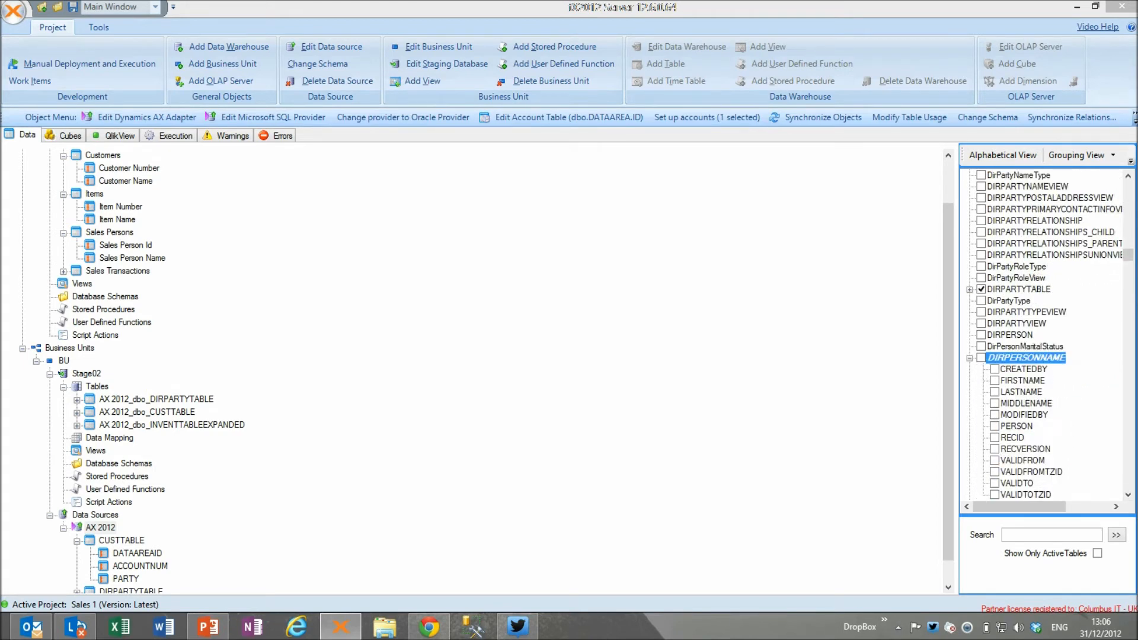
scroll(1043, 332, "up", 4)
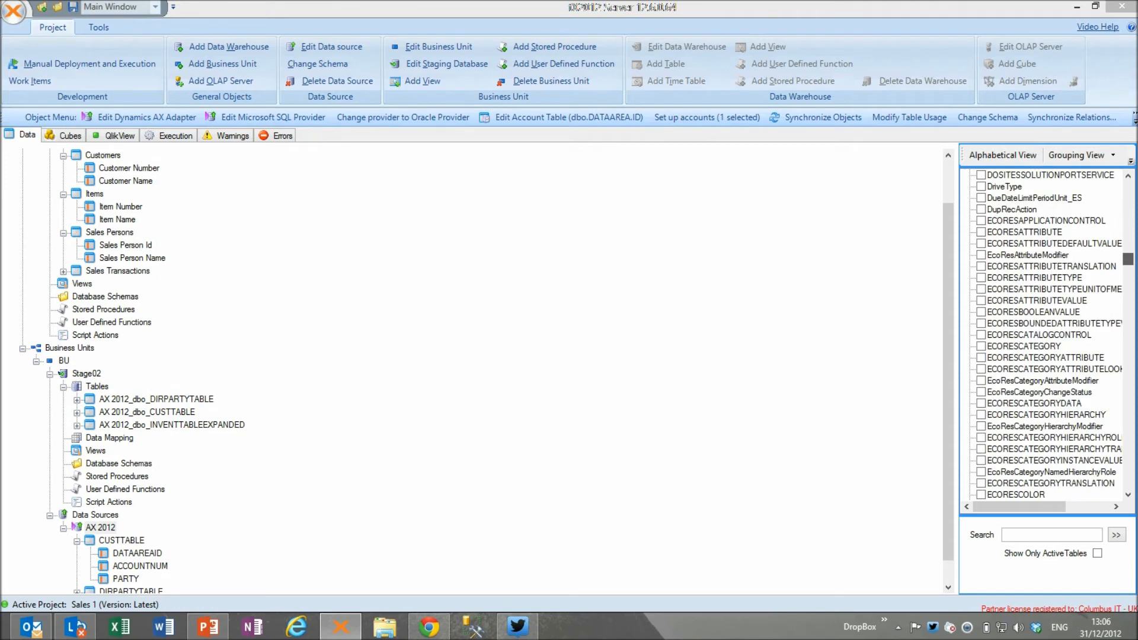
left_click(1128, 494)
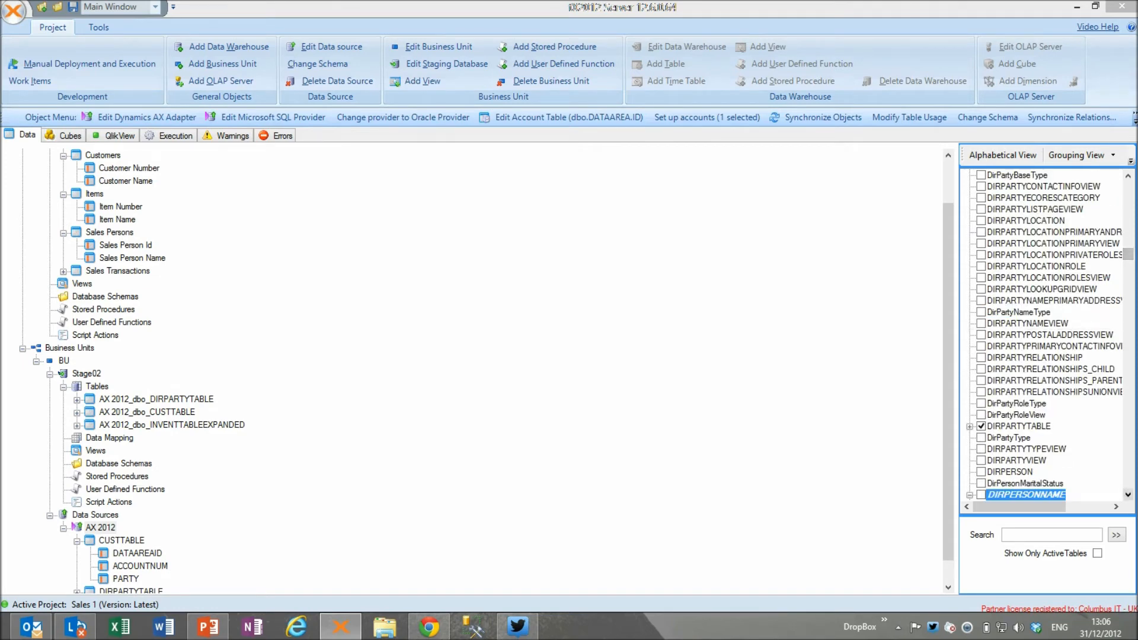
left_click_drag(1128, 494, 1128, 494)
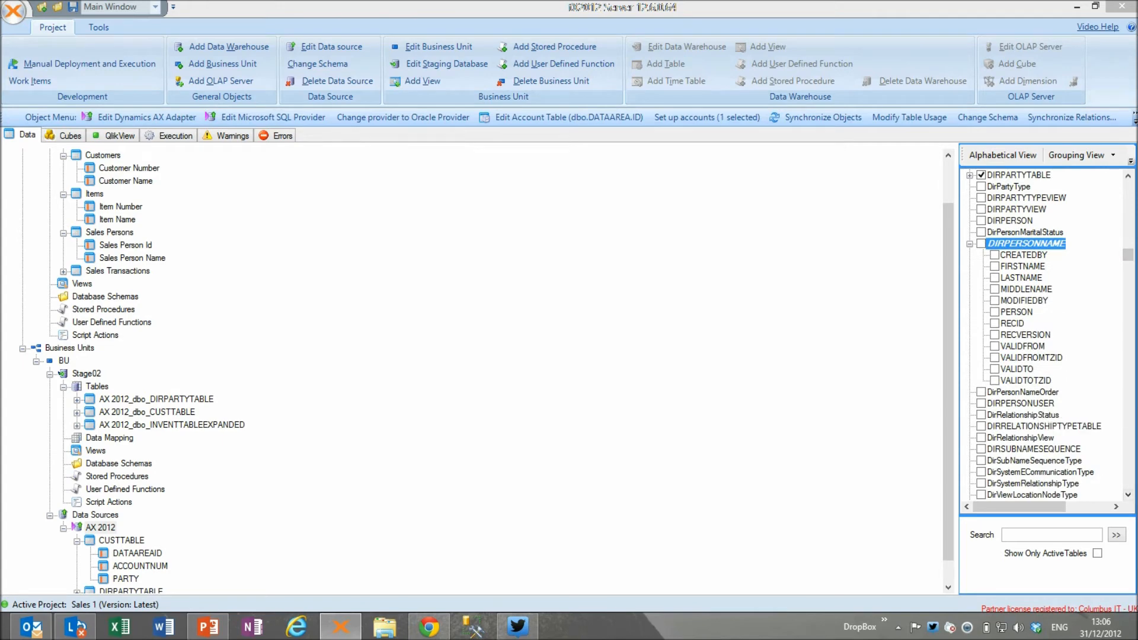
key("space")
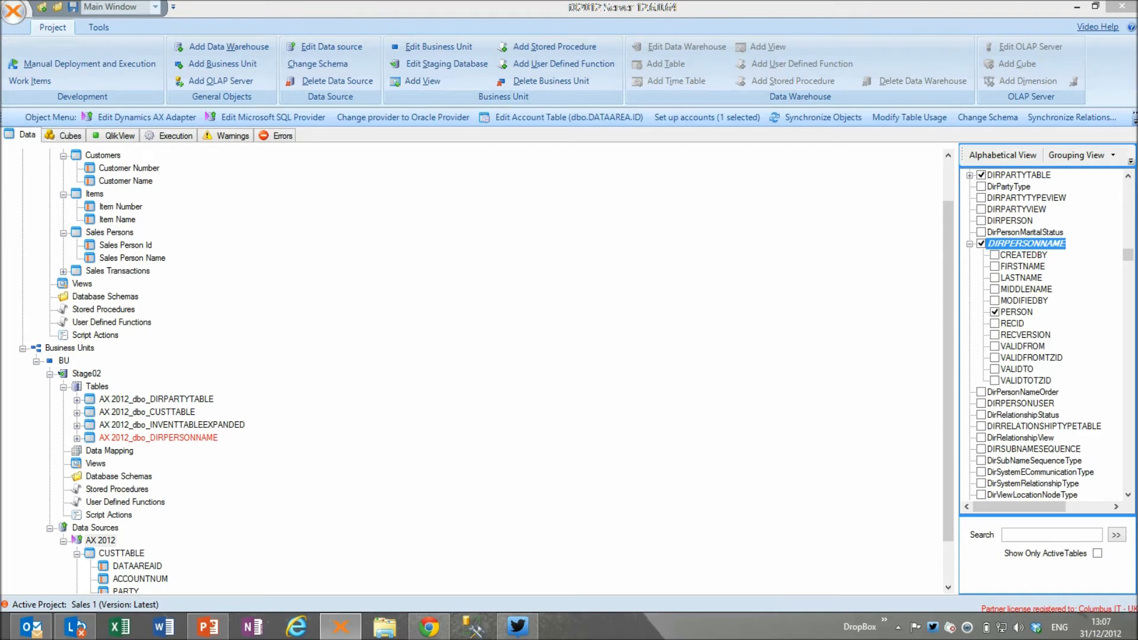
left_click(995, 266)
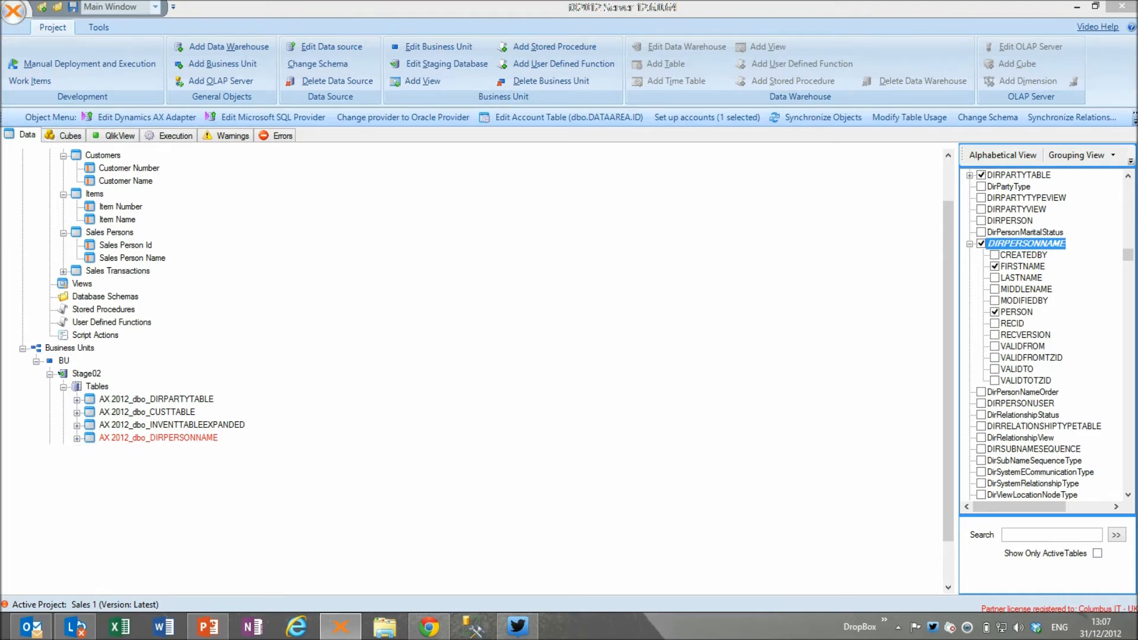
left_click(995, 278)
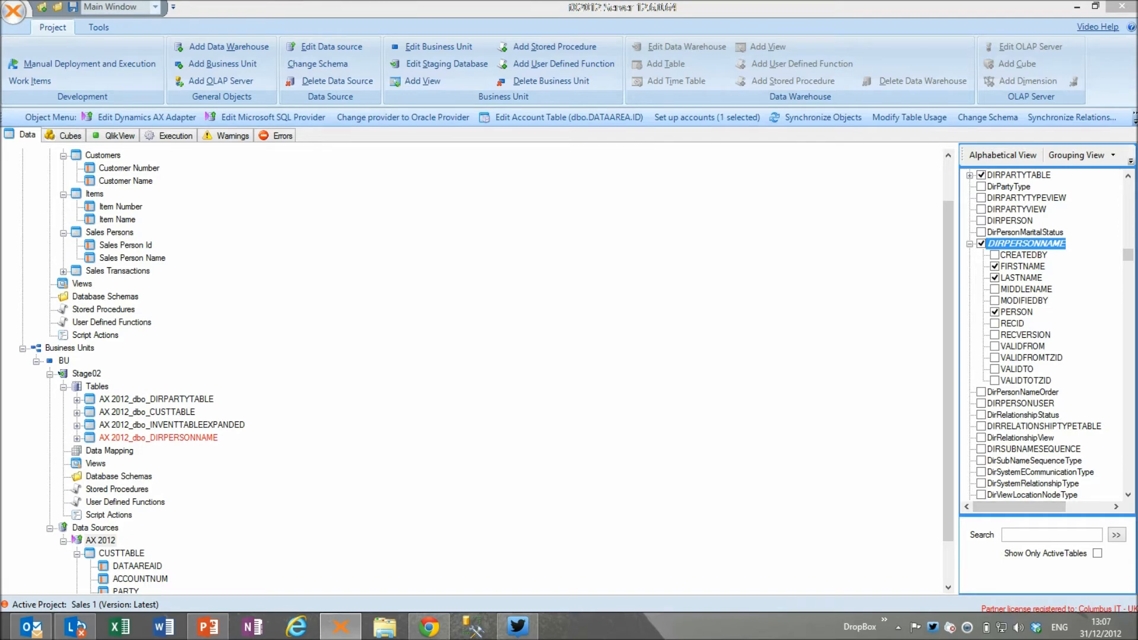
left_click(159, 437)
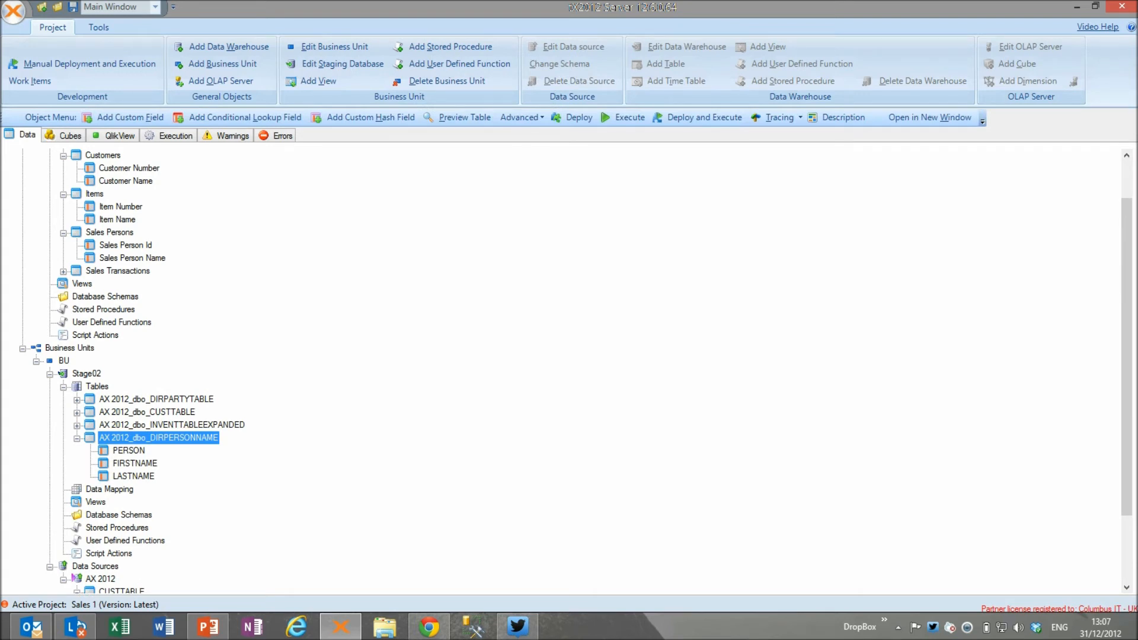
right_click(97, 386)
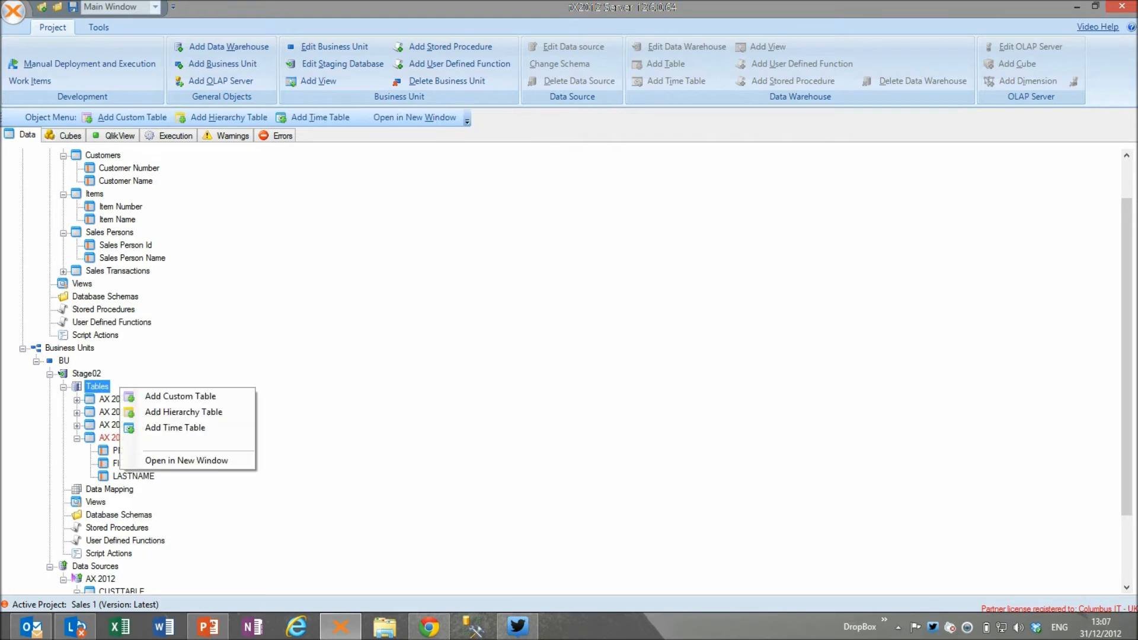
left_click(178, 396)
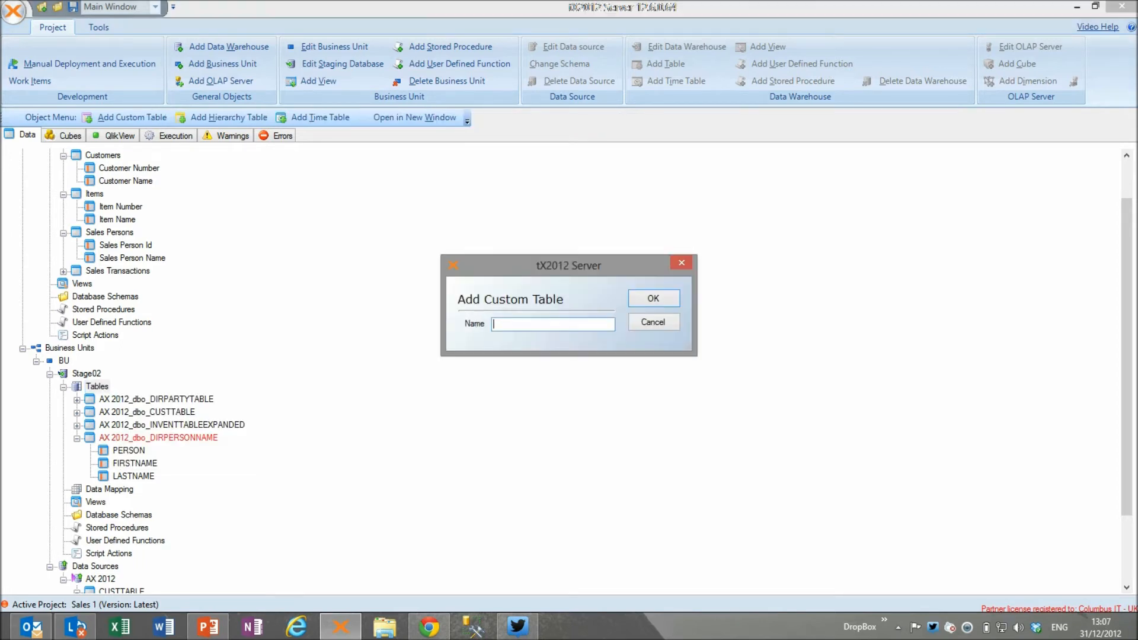
key("Escape")
Step: Add a custom text field named Sales Person Name with text length 100 to the staging table AX 2012_dbo_DIRPERSONNAME
right_click(124, 438)
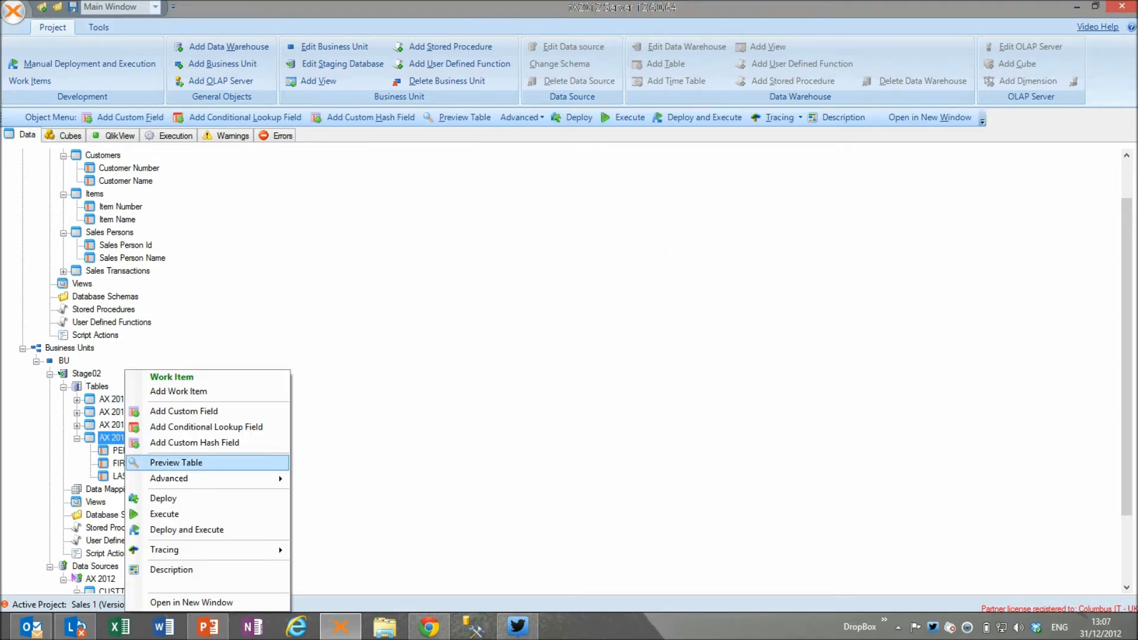
left_click(178, 409)
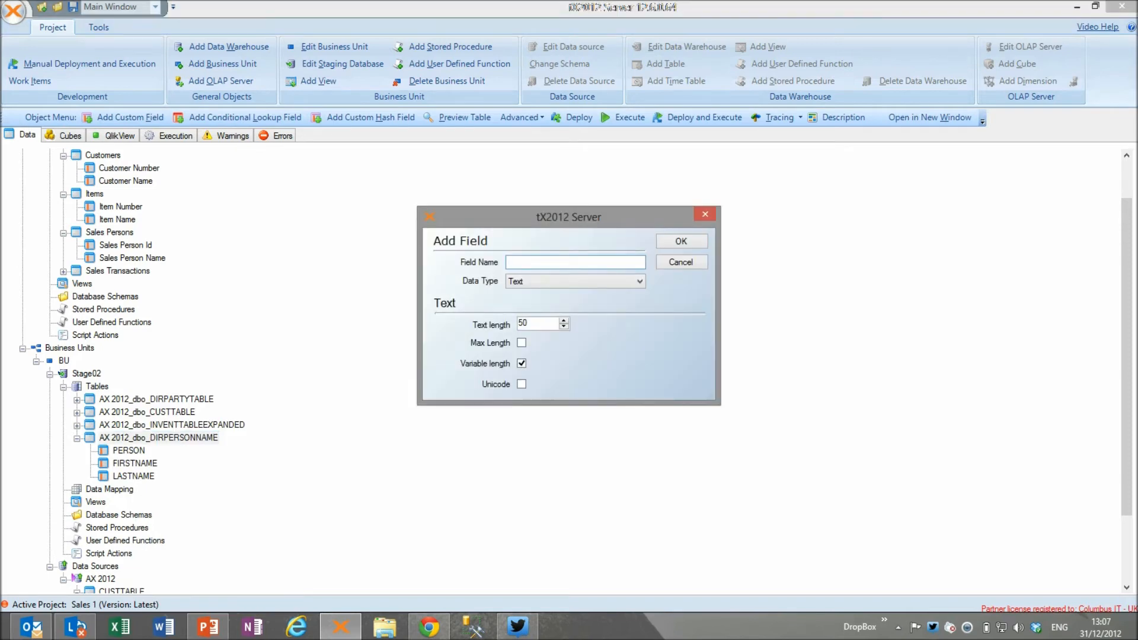
type("Sales Person Name")
key("shift+Home")
type("100")
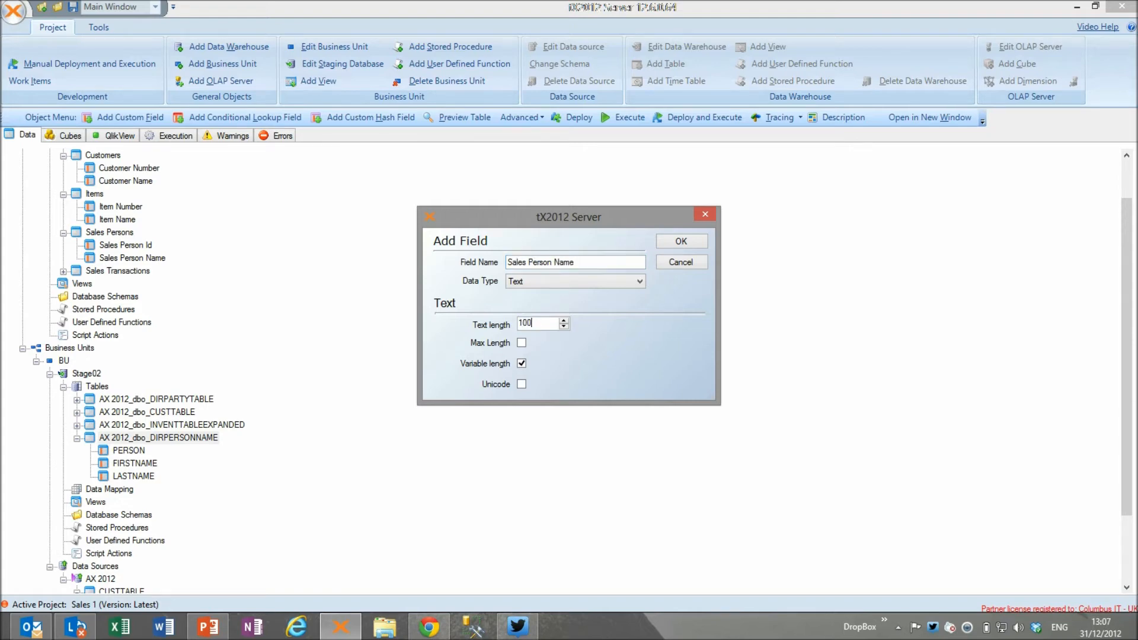
key("Return")
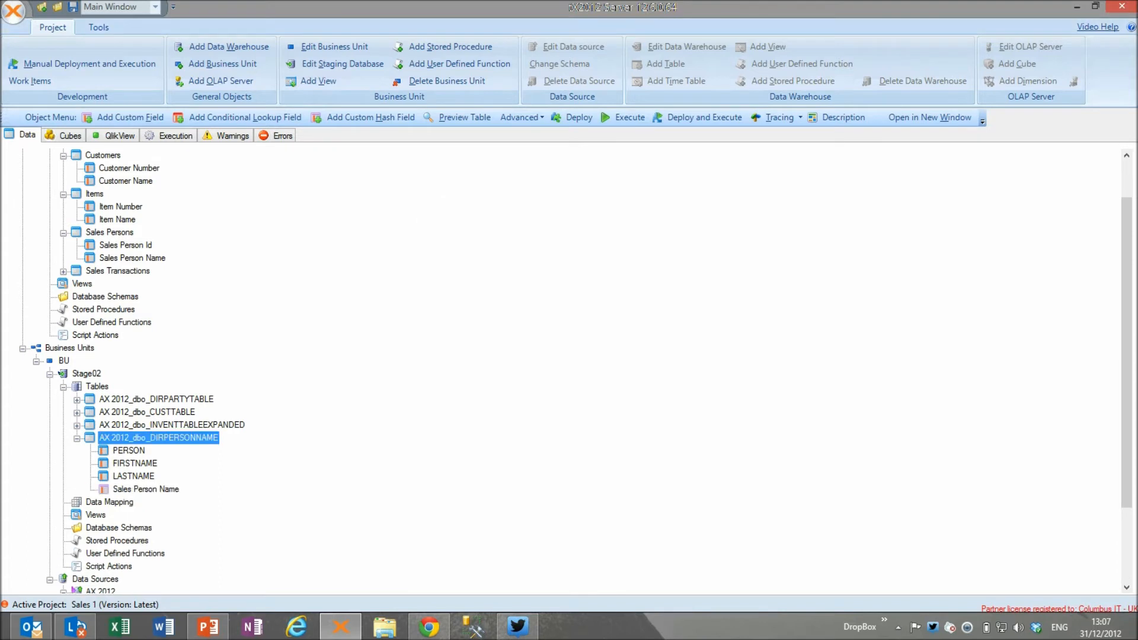
Step: Give the Sales Person Name field a Custom transformation with the SQL [FIRSTNAME] +' ' + [LASTNAME]
left_click(149, 489)
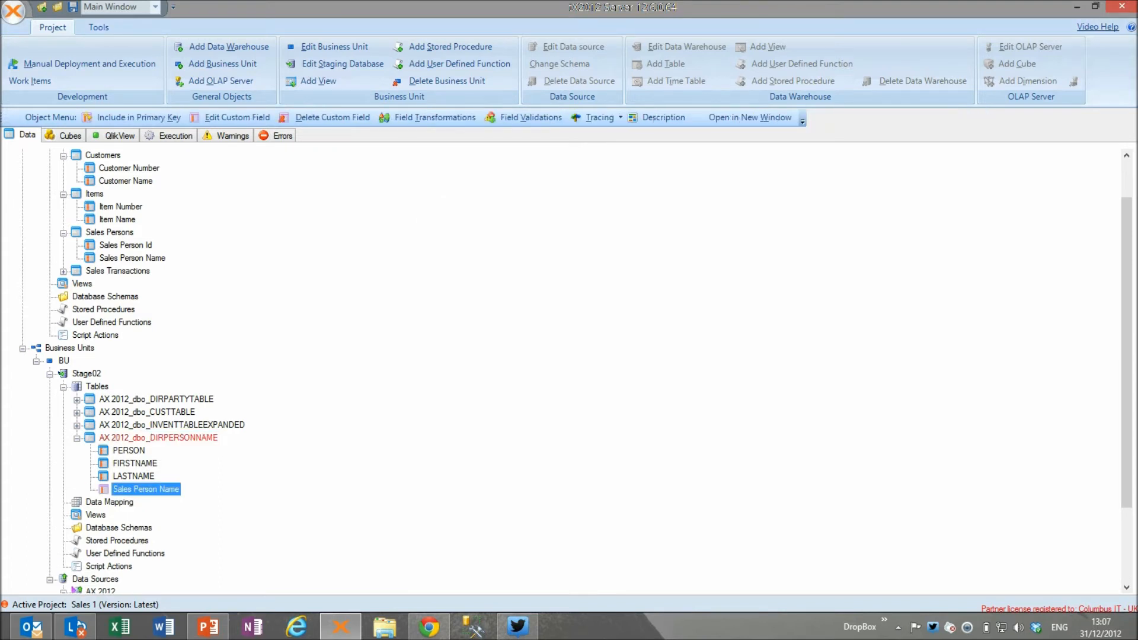
right_click(156, 489)
left_click(225, 514)
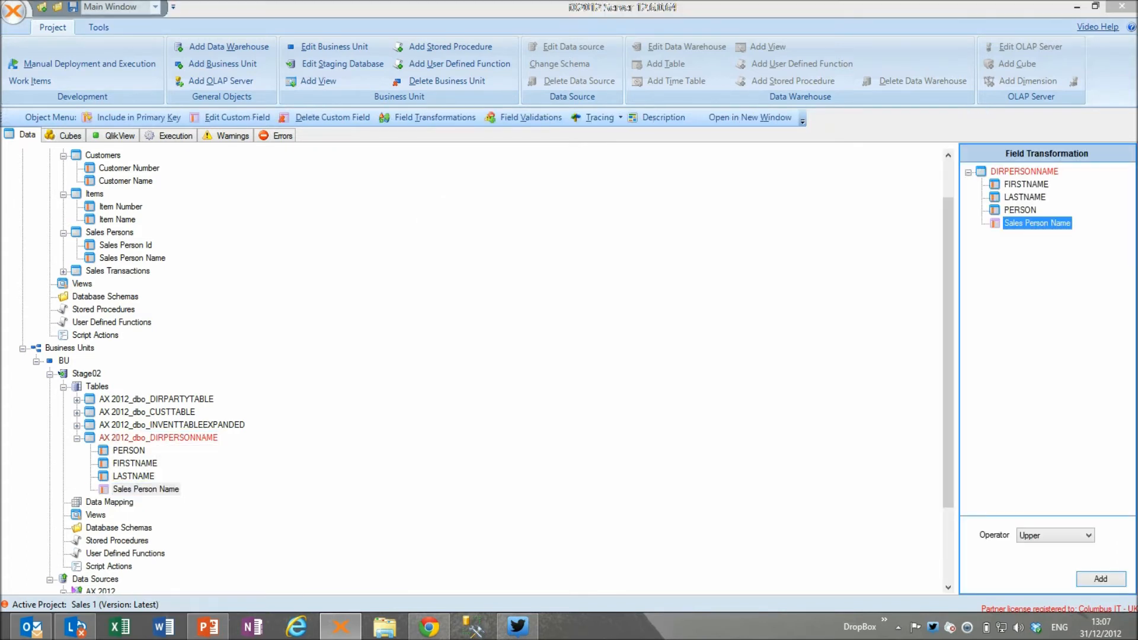
left_click(1055, 535)
left_click(1055, 467)
left_click(1101, 579)
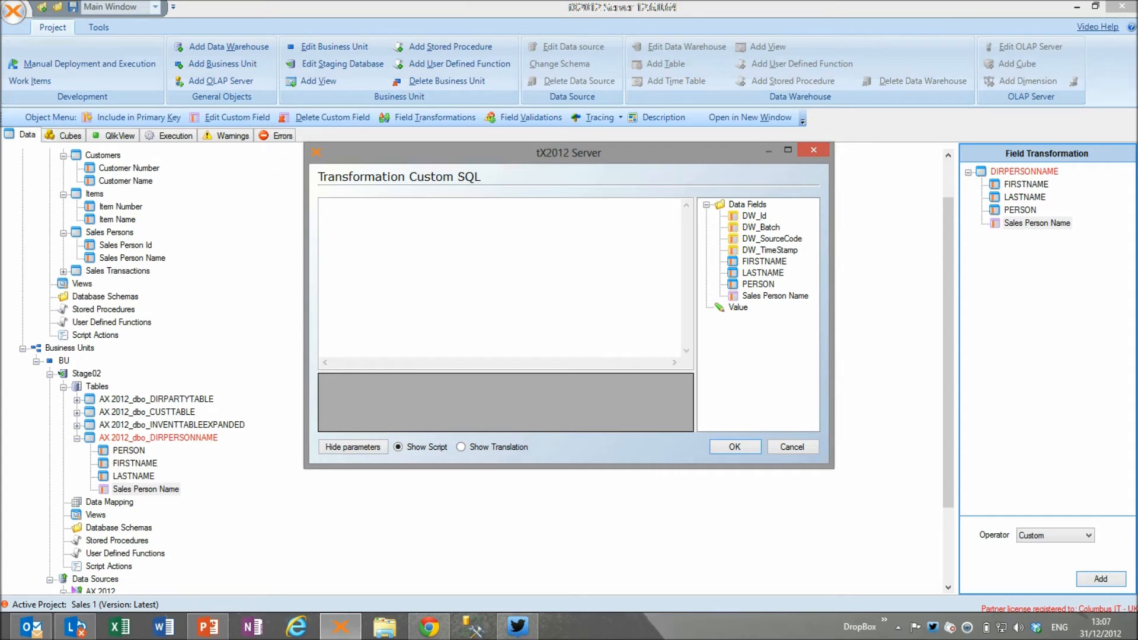
double_click(764, 261)
type("+")
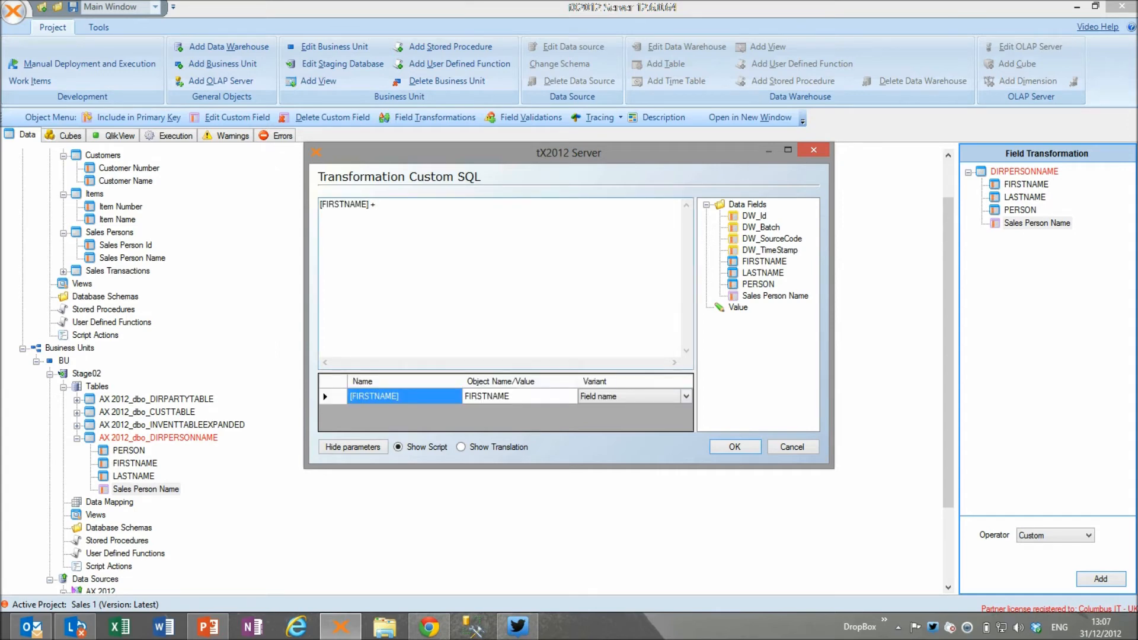
type("' ' + [LASTNAME]")
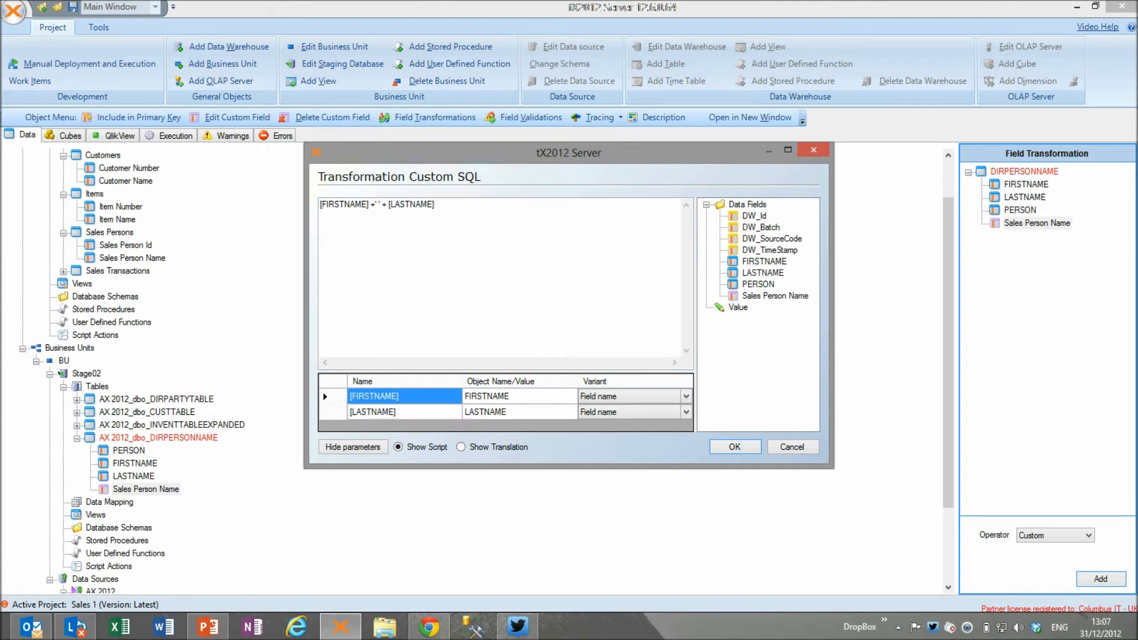
left_click(735, 446)
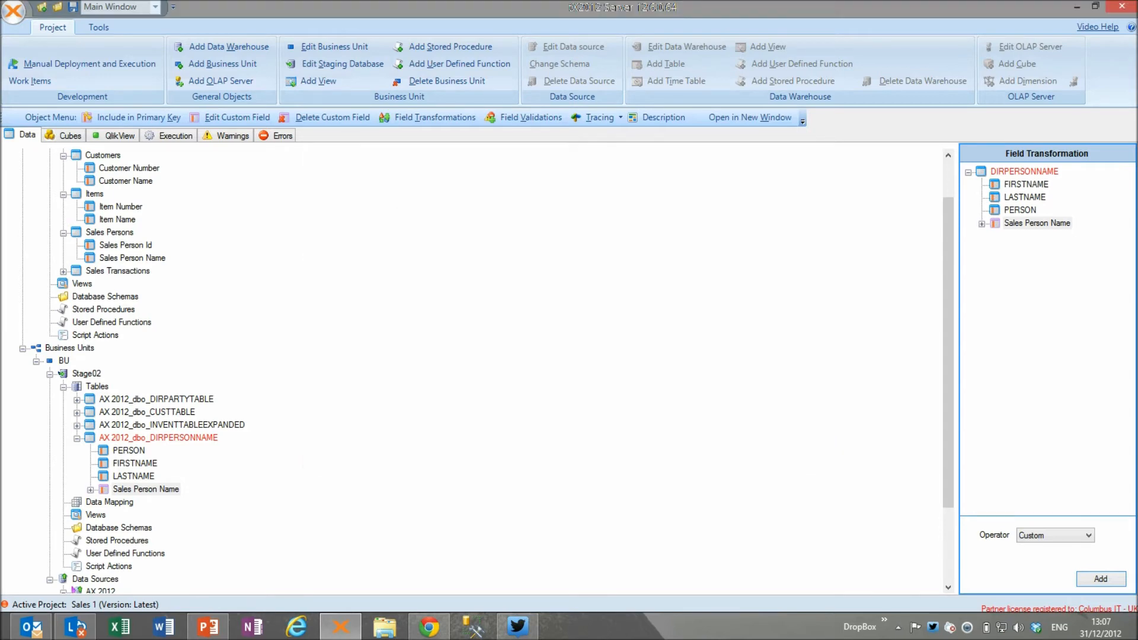
Step: Deploy and execute the staging table AX 2012_dbo_DIRPERSONNAME with all its tasks
right_click(188, 437)
left_click(250, 530)
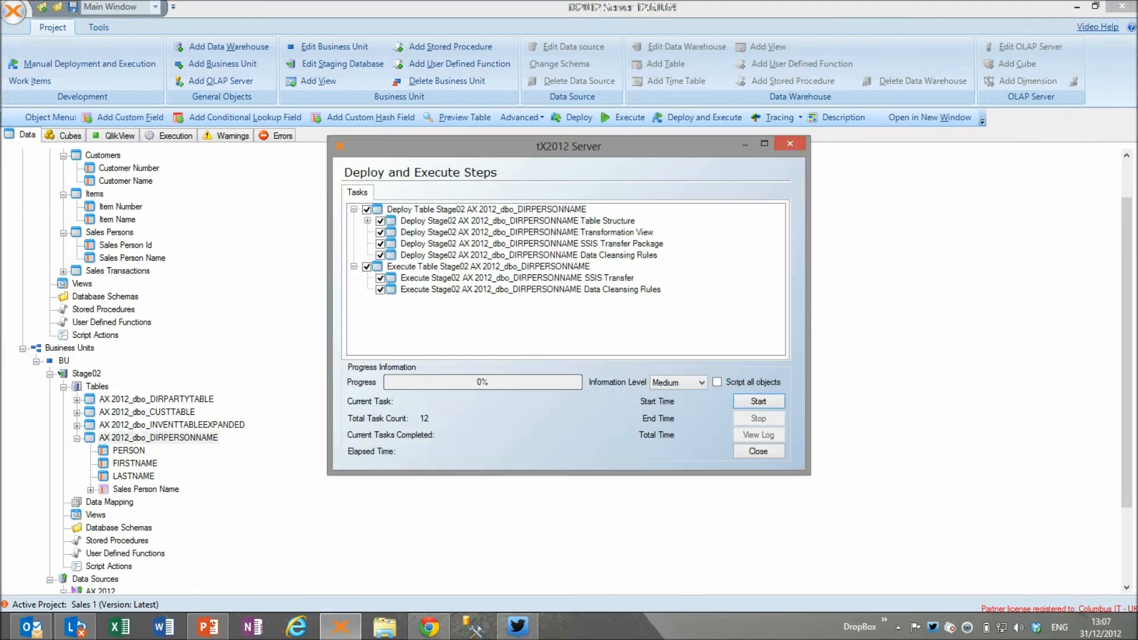
key("Return")
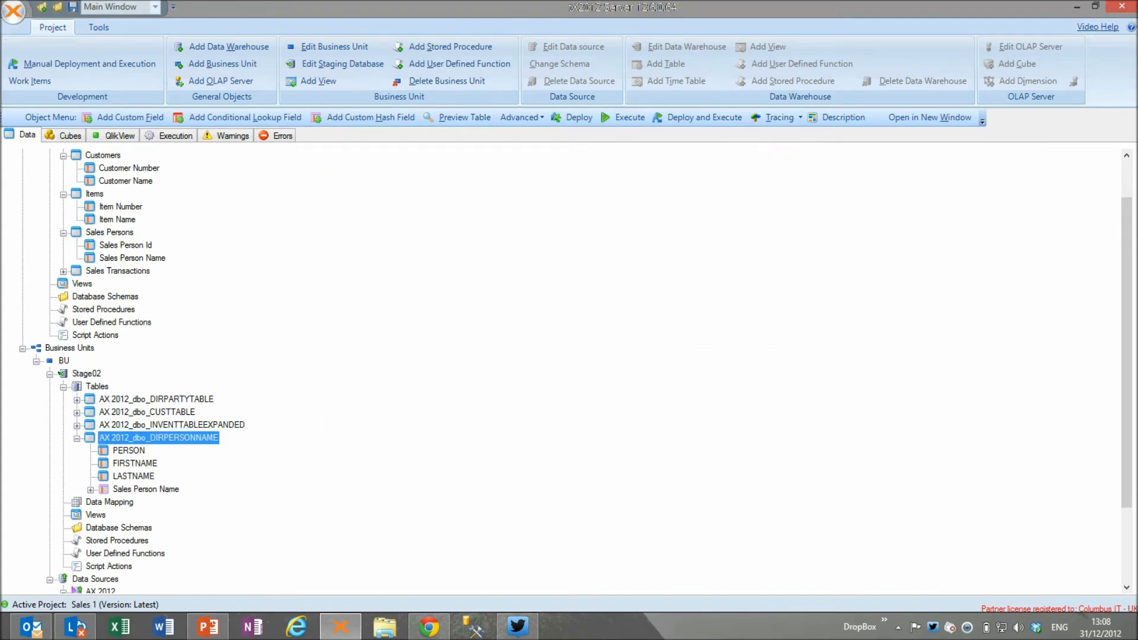
Step: Preview the data of the staging table AX 2012_dbo_DIRPERSONNAME, and close the preview
right_click(196, 438)
left_click(249, 463)
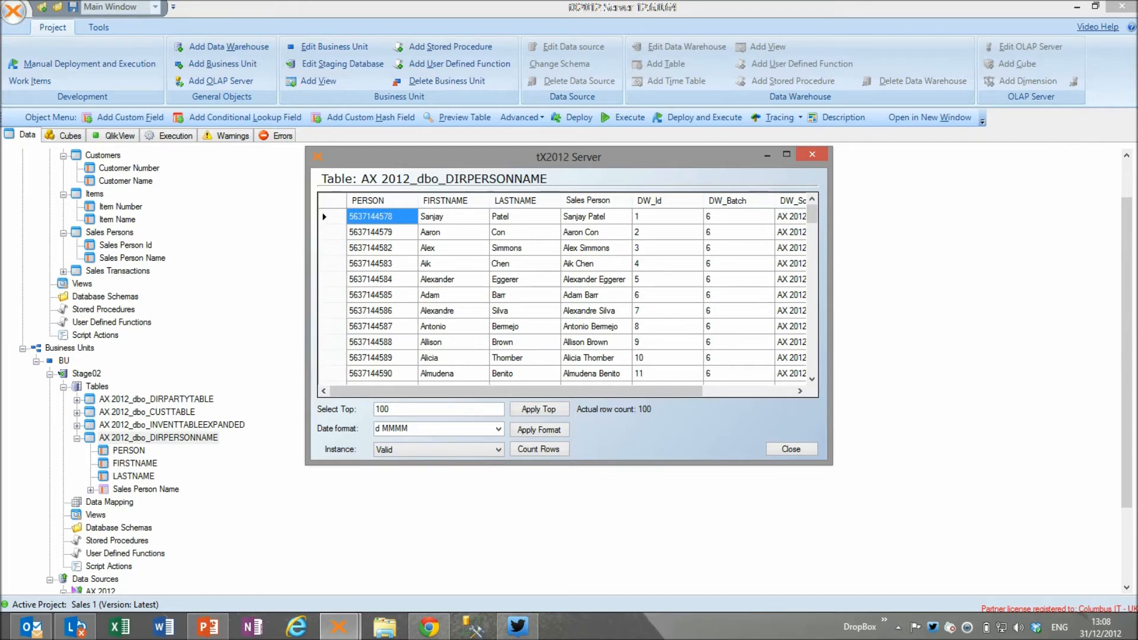
key("Escape")
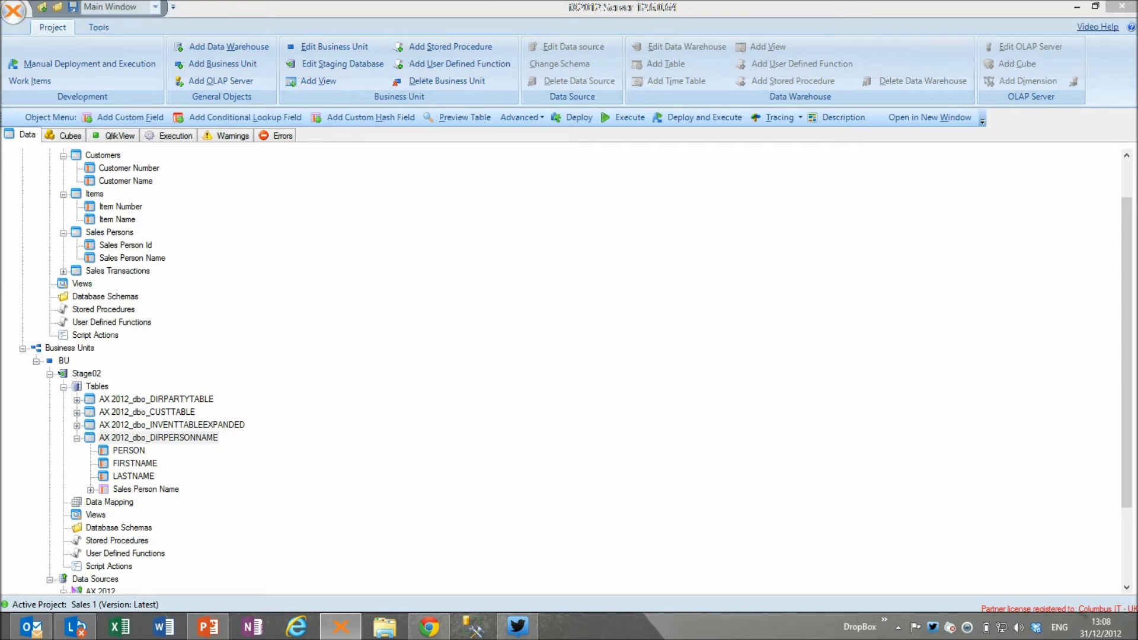
Step: Check the fields of the warehouse's Sales Transactions table, and collapse the DIRPERSONNAME staging table and the CUSTTABLE source table
double_click(117, 270)
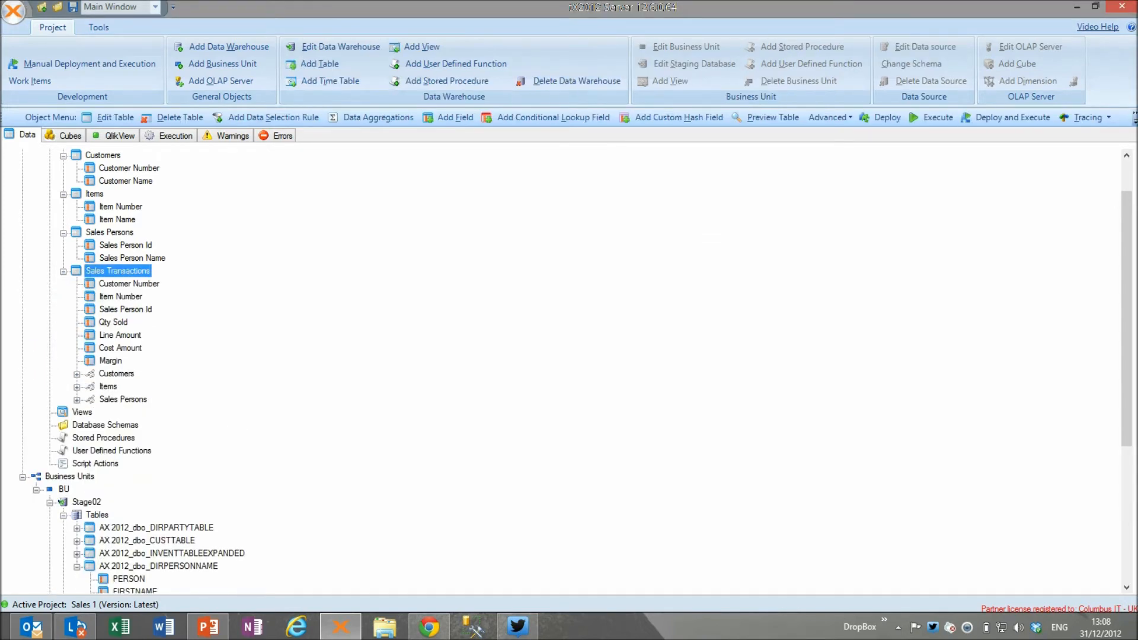
scroll(575, 370, "down", 3)
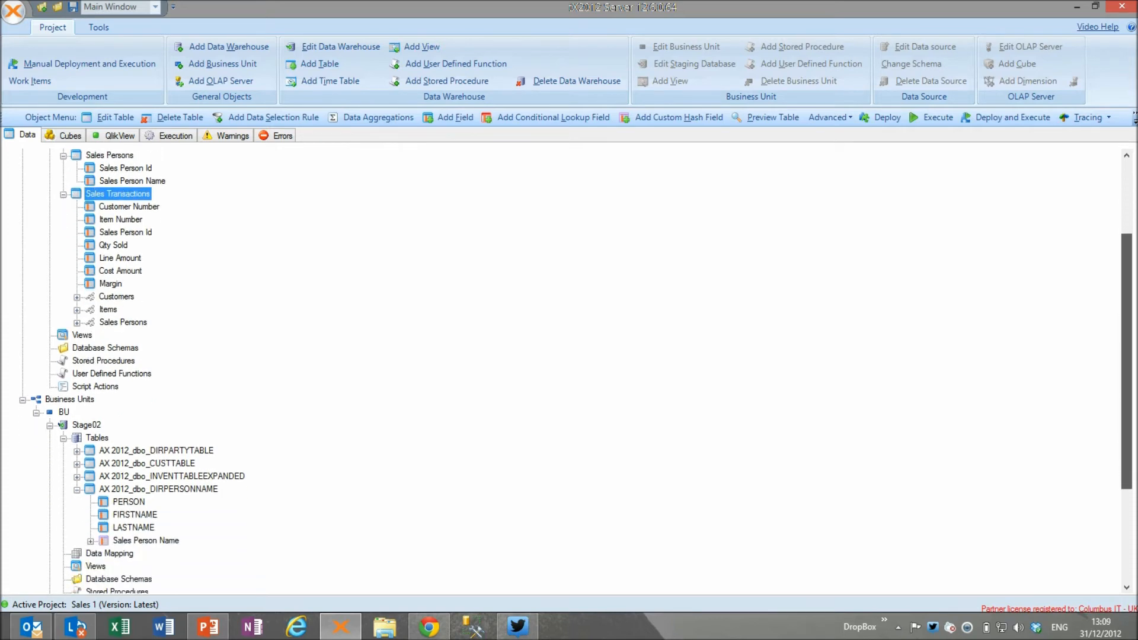
scroll(575, 370, "down", 3)
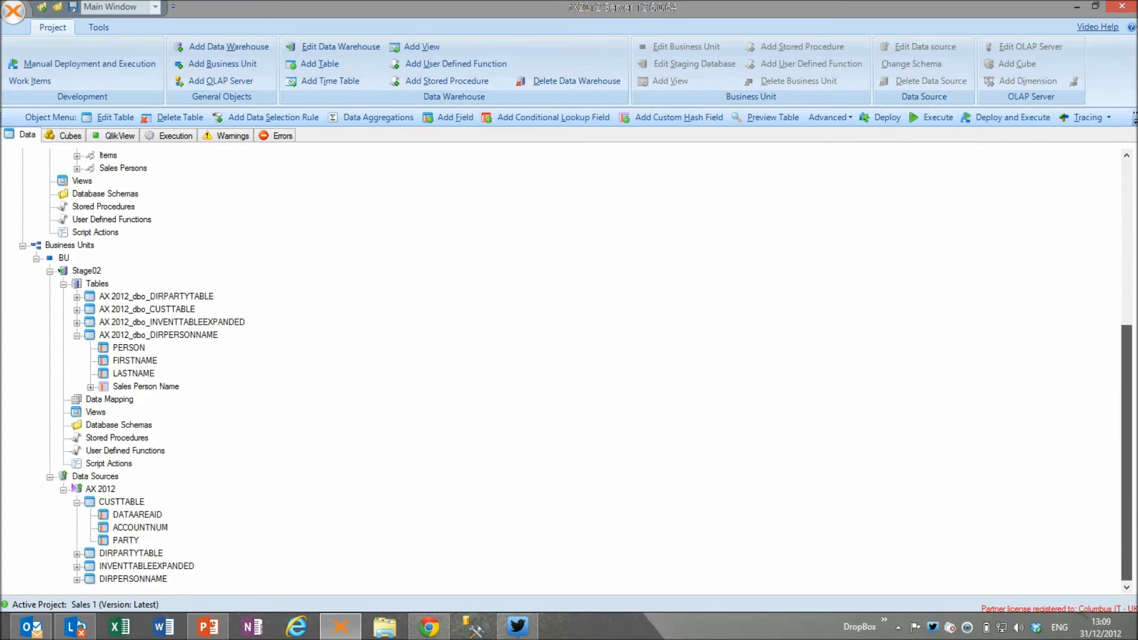
double_click(158, 335)
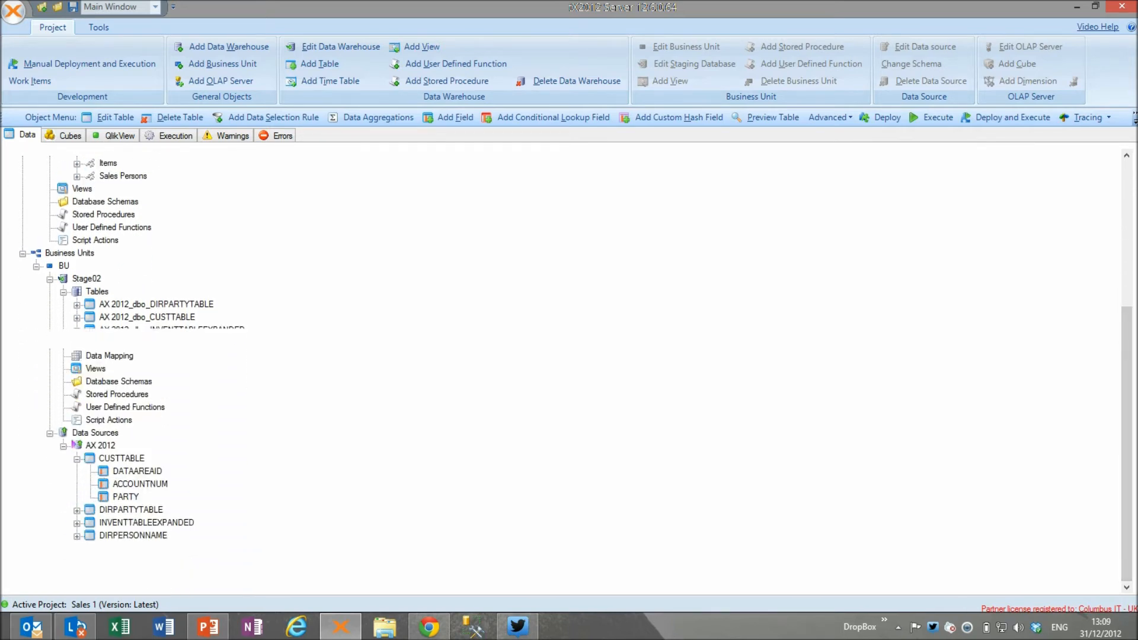
double_click(122, 501)
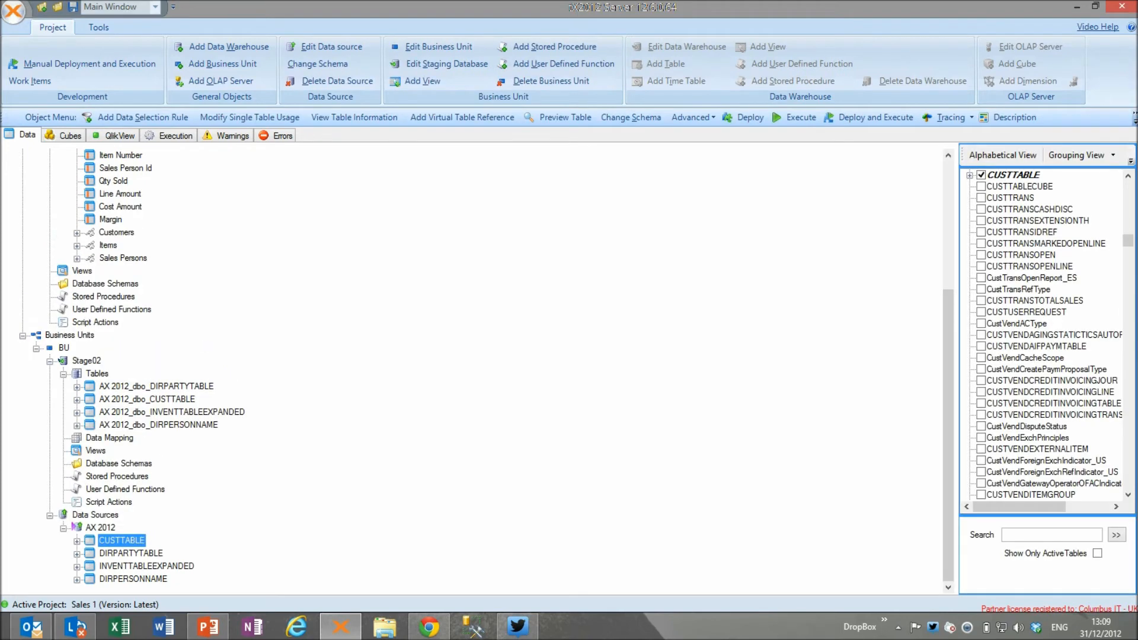
Step: Find the CUSTINVOICETRANSEXPANDED table among the AX 2012 source tables and expand its list of fields
left_click(1033, 358)
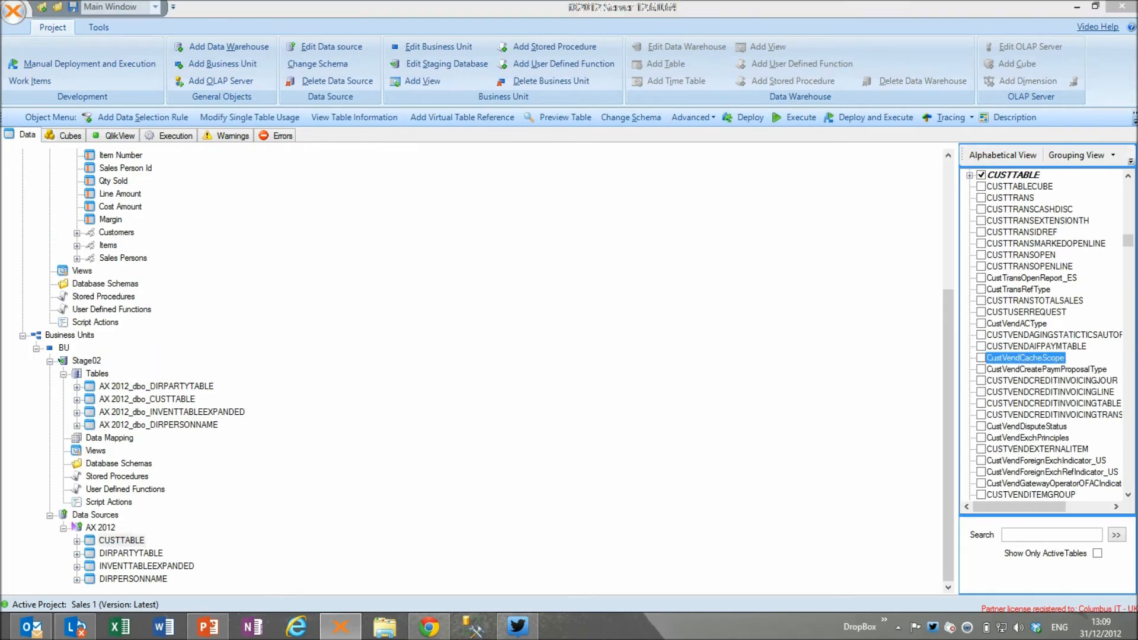
type("custint")
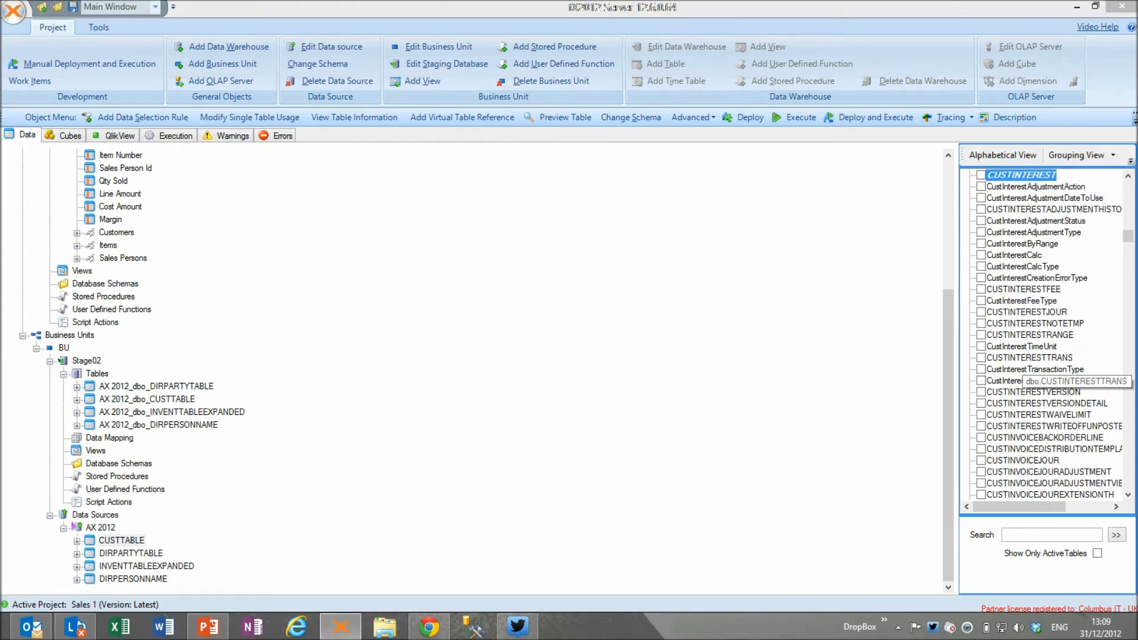
type("custinvoicetranse")
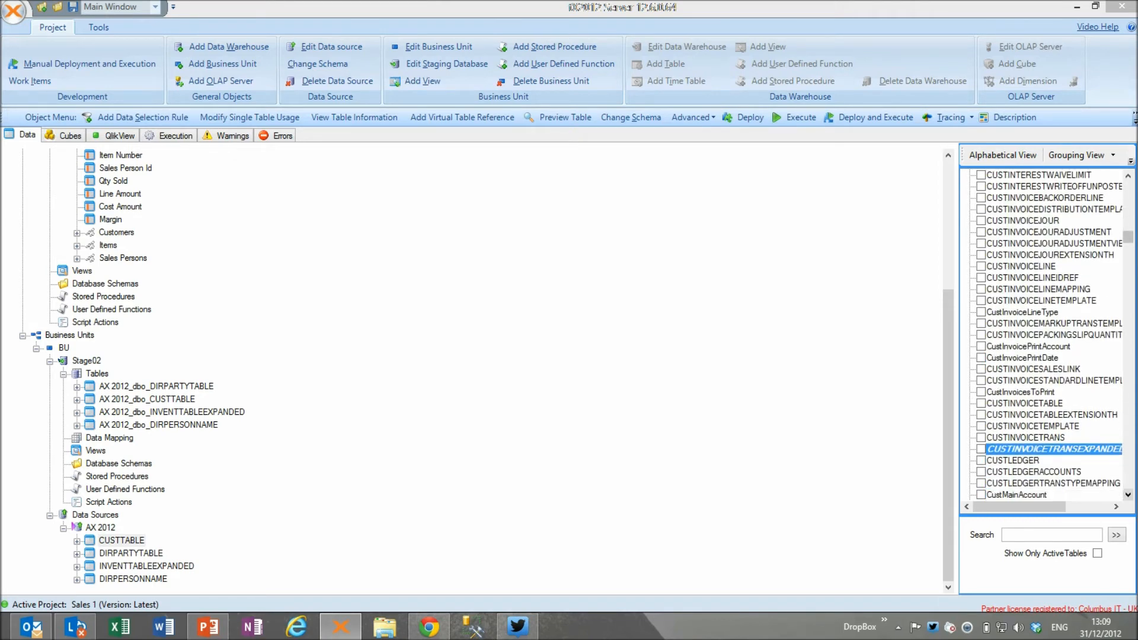
key("Right")
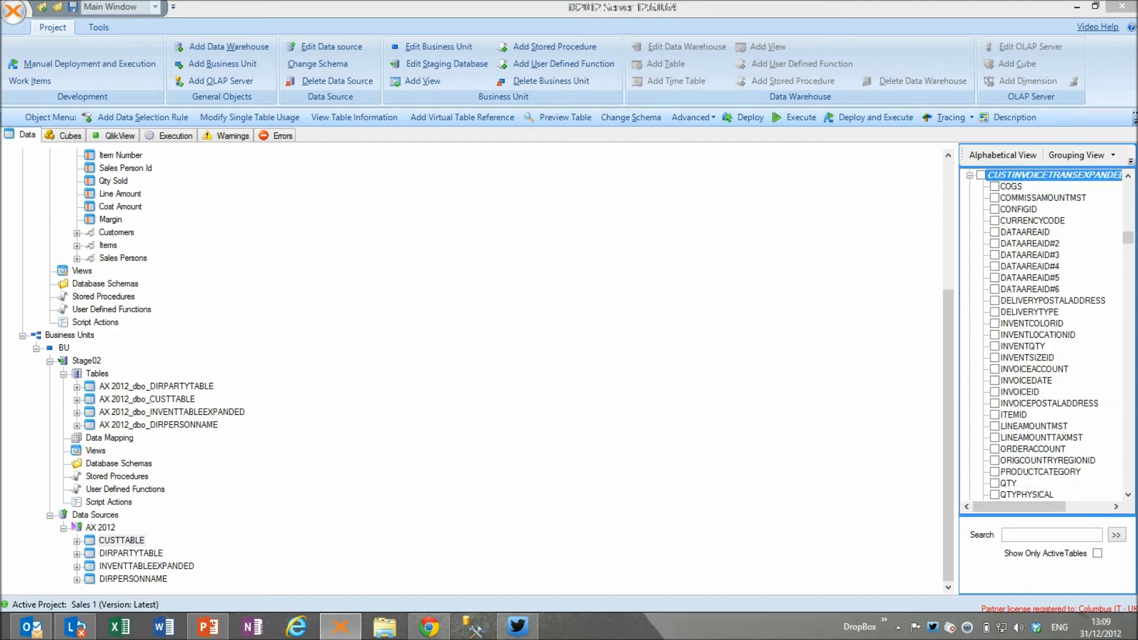
left_click(1128, 494)
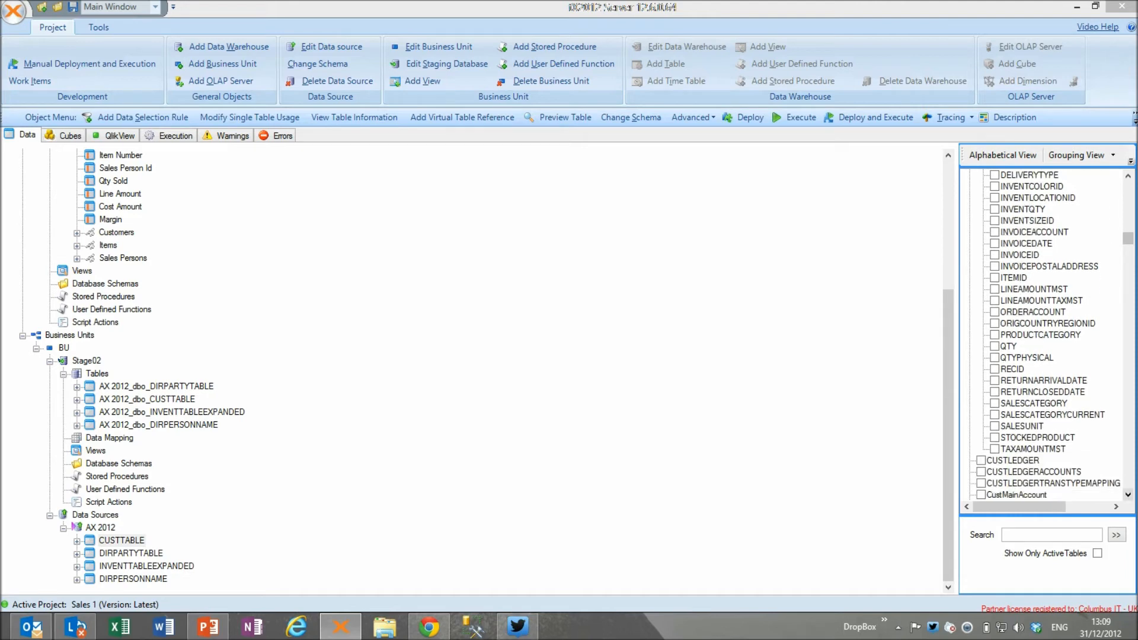
scroll(1044, 332, "up", 5)
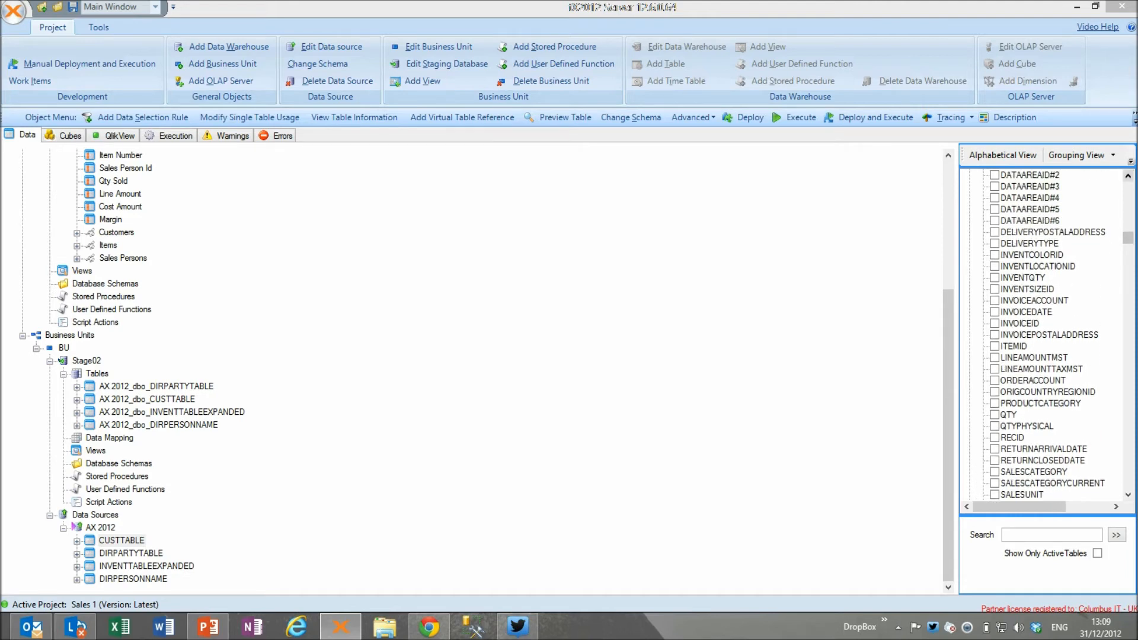
Step: Include the CUSTINVOICETRANSEXPANDED fields DATAAREAID, COGS, ITEMID, INVOICEID, INVOICEACCOUNT, LINEAMOUNTMST and QTY in the staging data
left_click(995, 220)
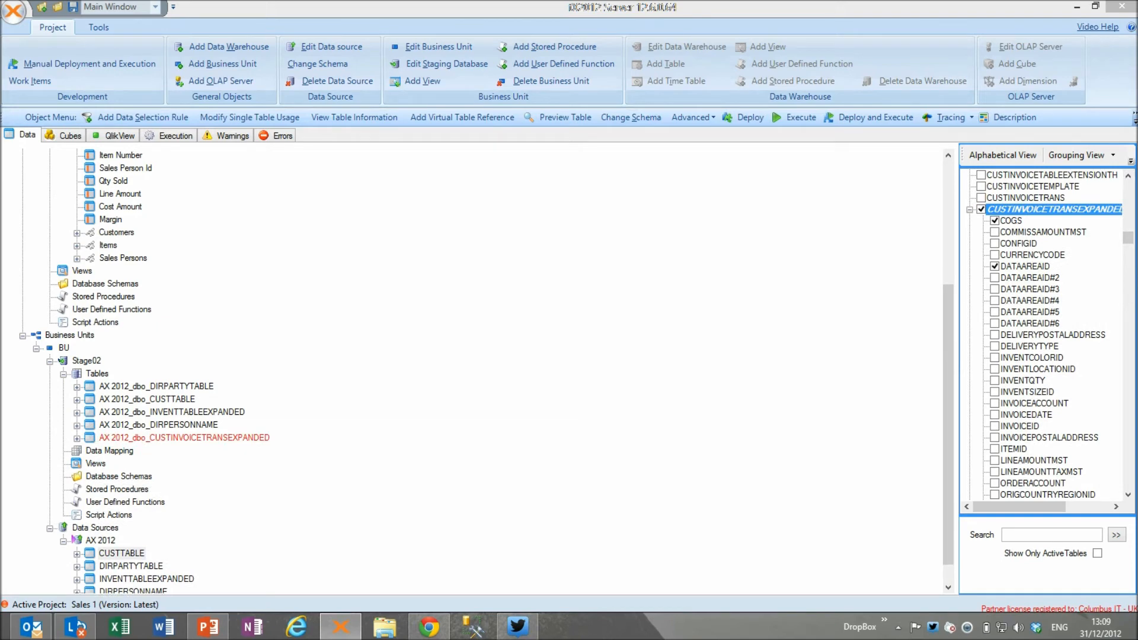
left_click(995, 449)
left_click(995, 426)
left_click(995, 403)
left_click(1128, 495)
left_click(1127, 495)
left_click(995, 437)
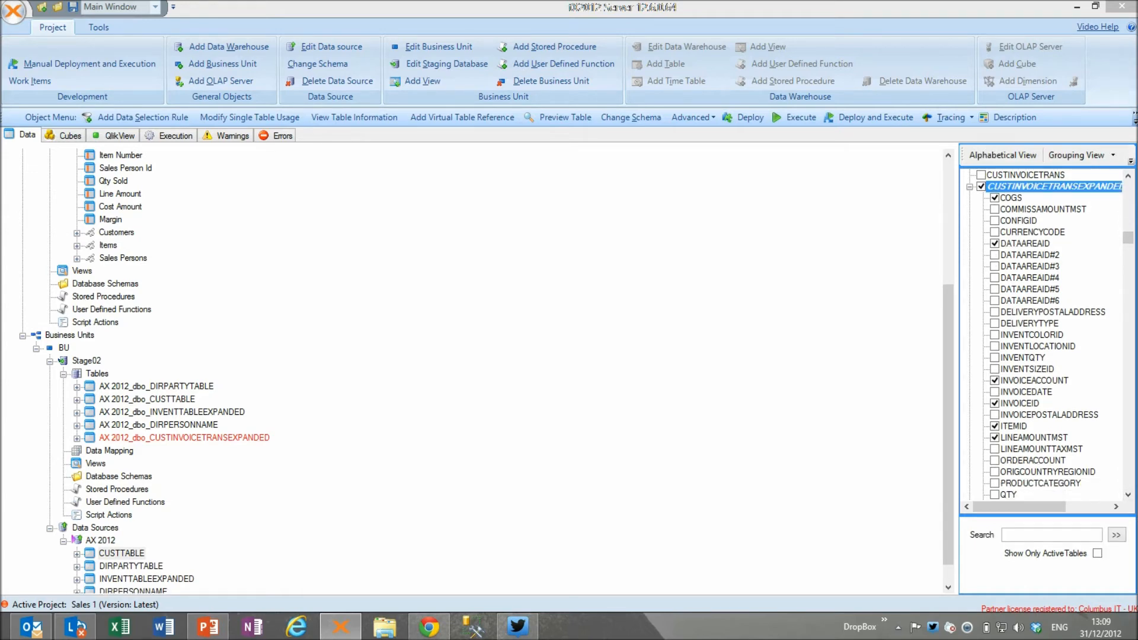
left_click(1128, 495)
left_click(1128, 494)
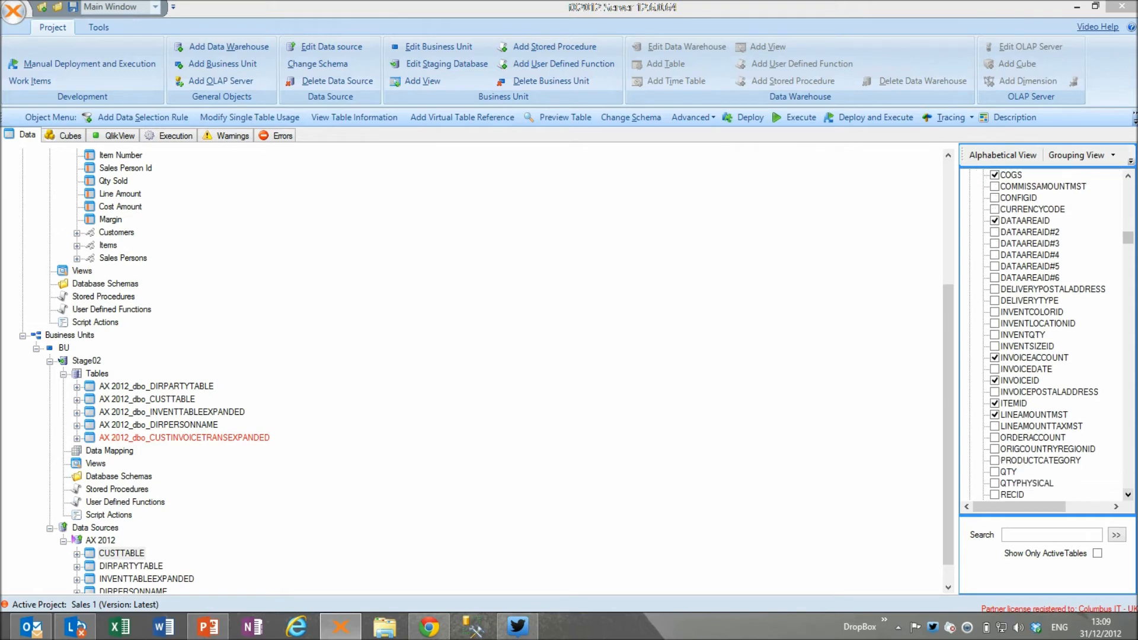
left_click(1128, 494)
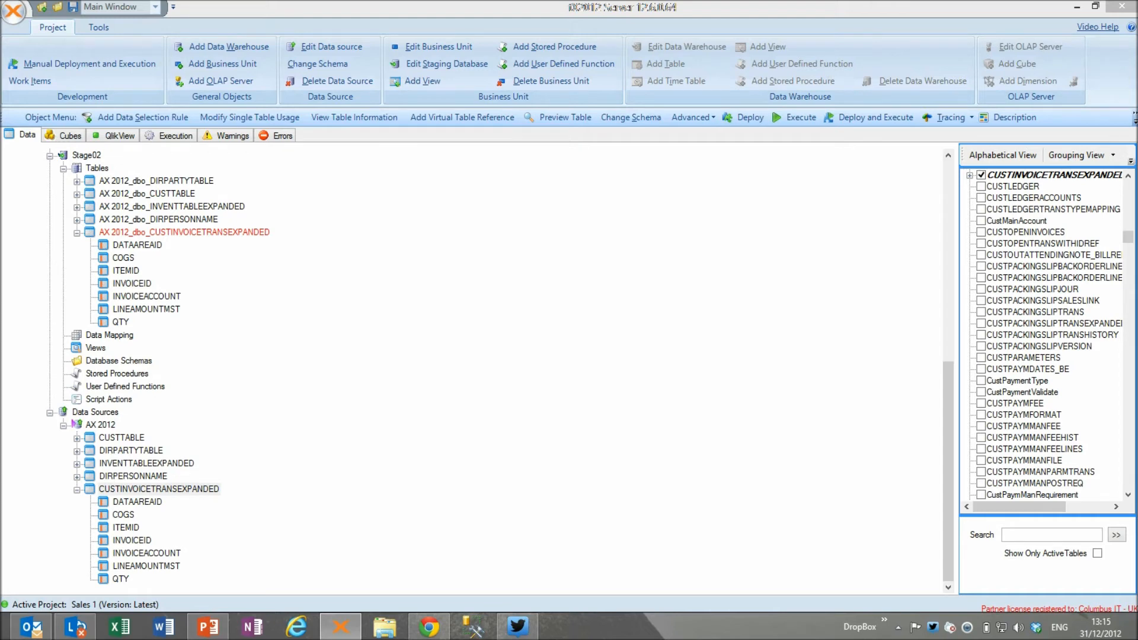
Step: Include the MAINCONTACTWORKER field of the AX 2012 source table CUSTTABLE in the staging data
left_click(122, 438)
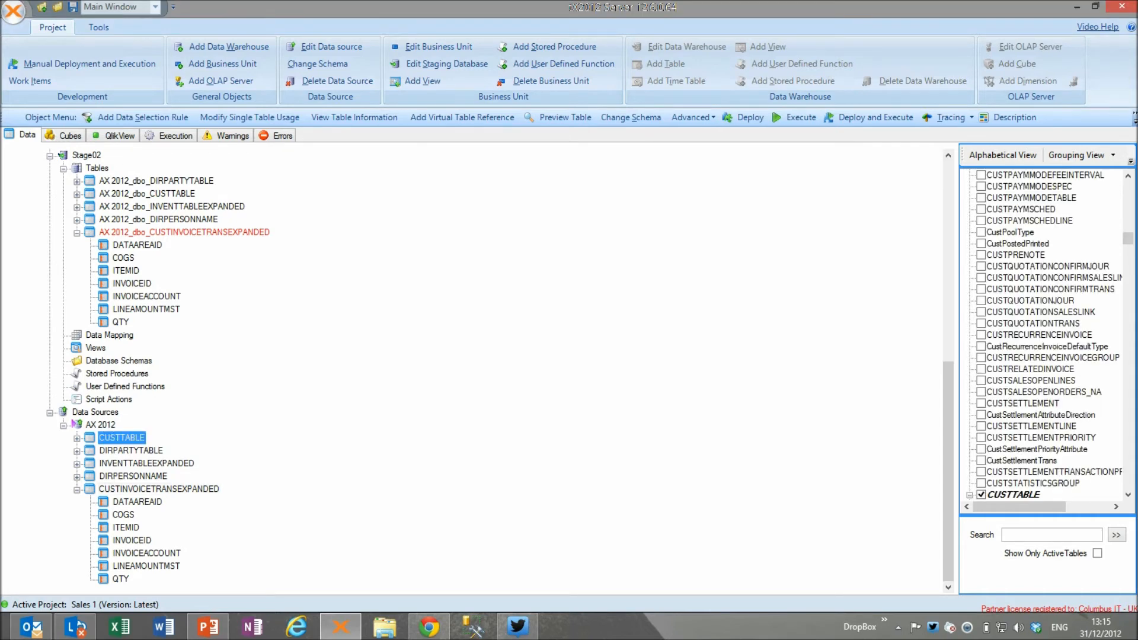
left_click(1127, 494)
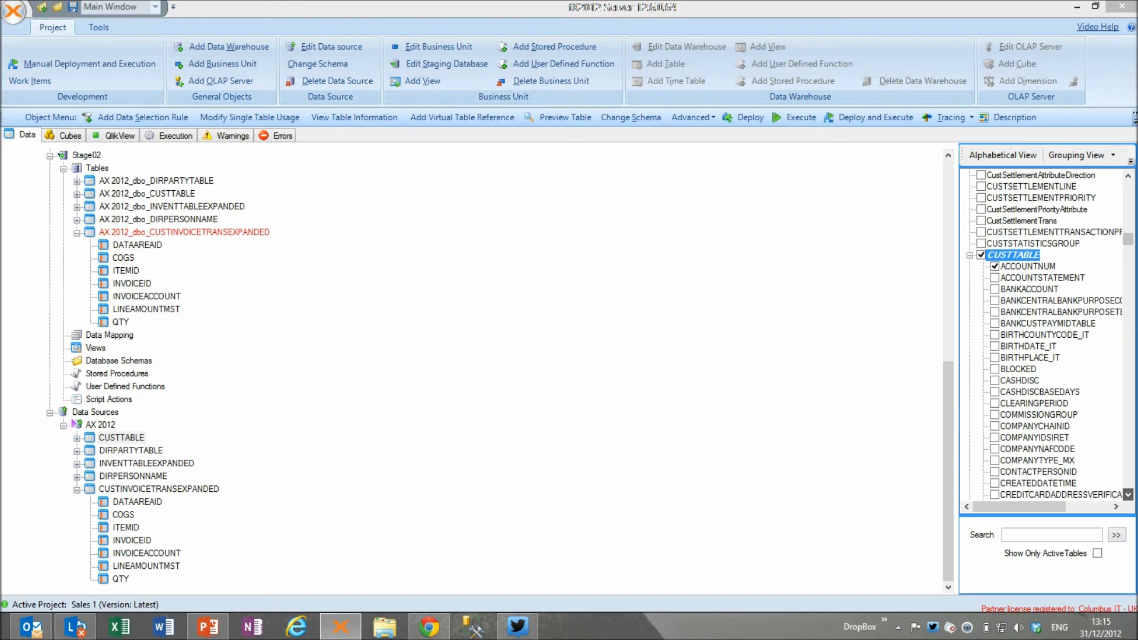
left_click(1128, 495)
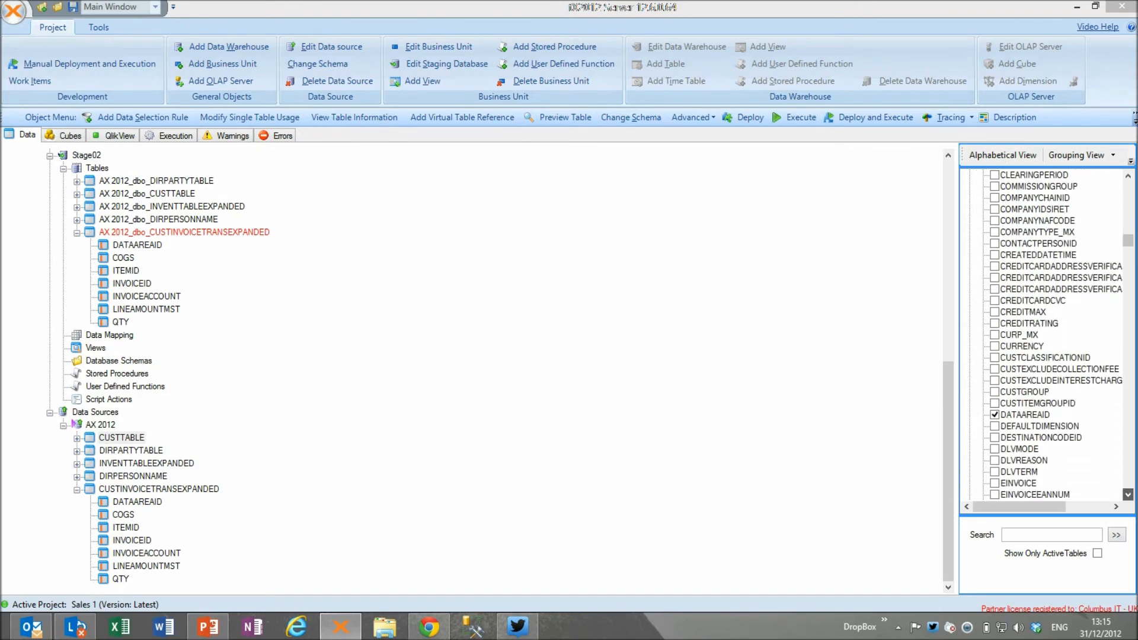
left_click(1128, 495)
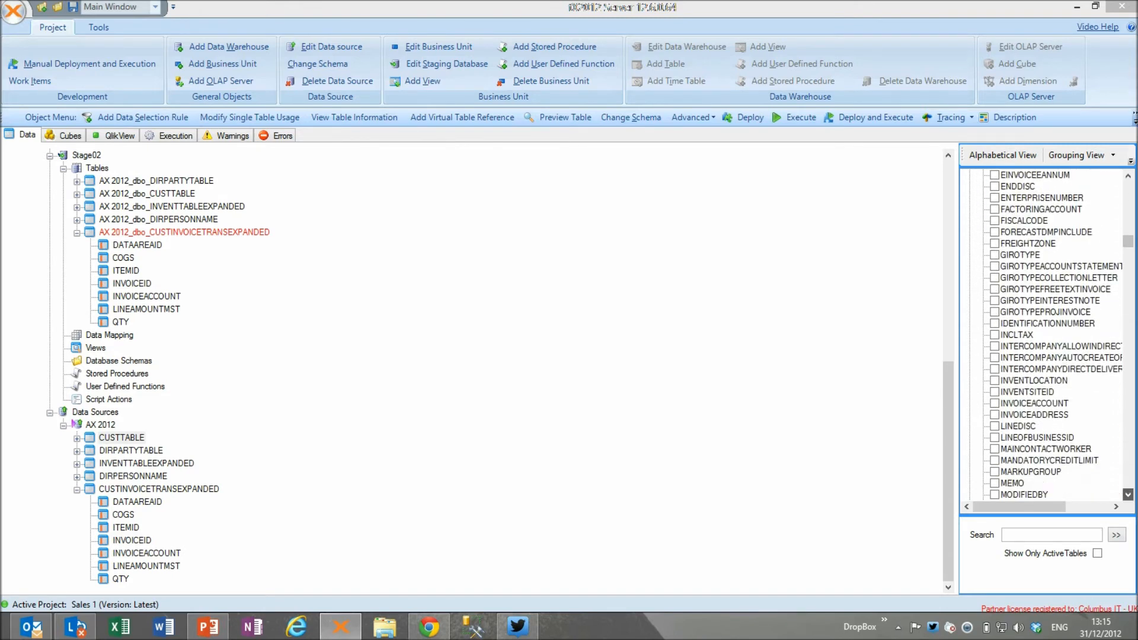
left_click(1128, 495)
left_click(994, 369)
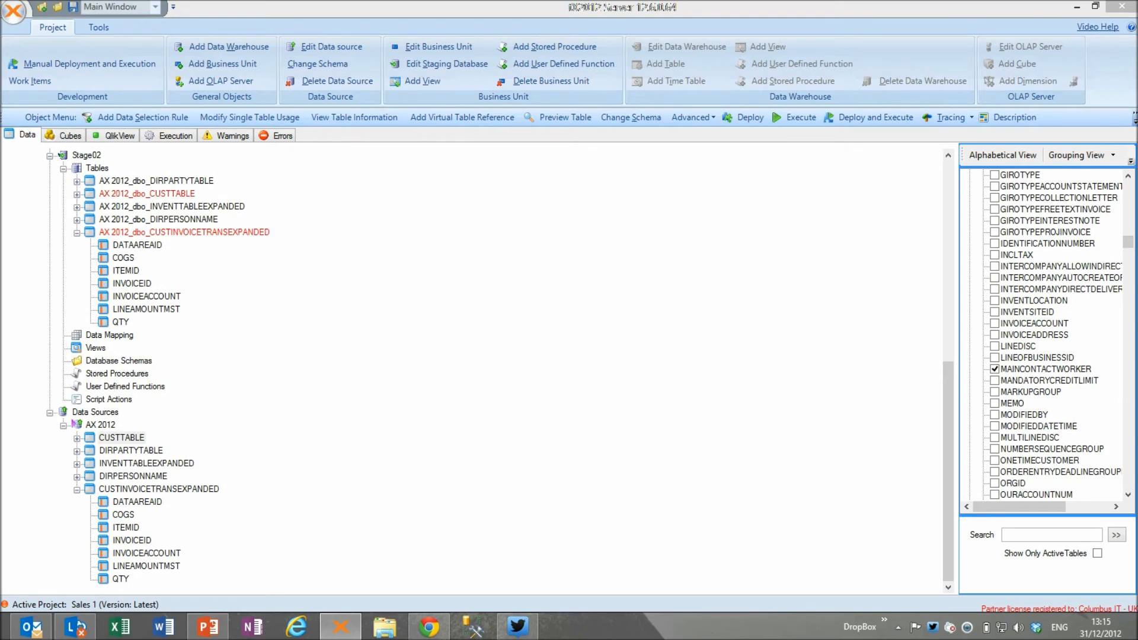
Step: Add MAINCONTACTWORKER from staging table CUSTTABLE as a lookup field on AX 2012_dbo_CUSTINVOICETRANSEXPANDED, and expand its lookup settings
double_click(146, 194)
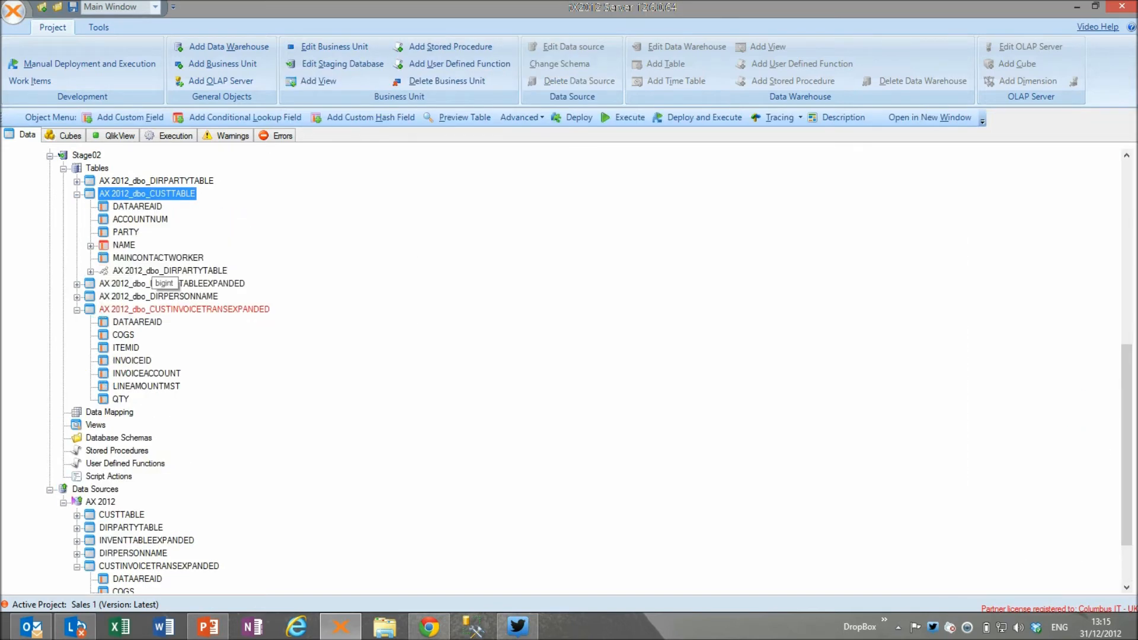
left_click(158, 258)
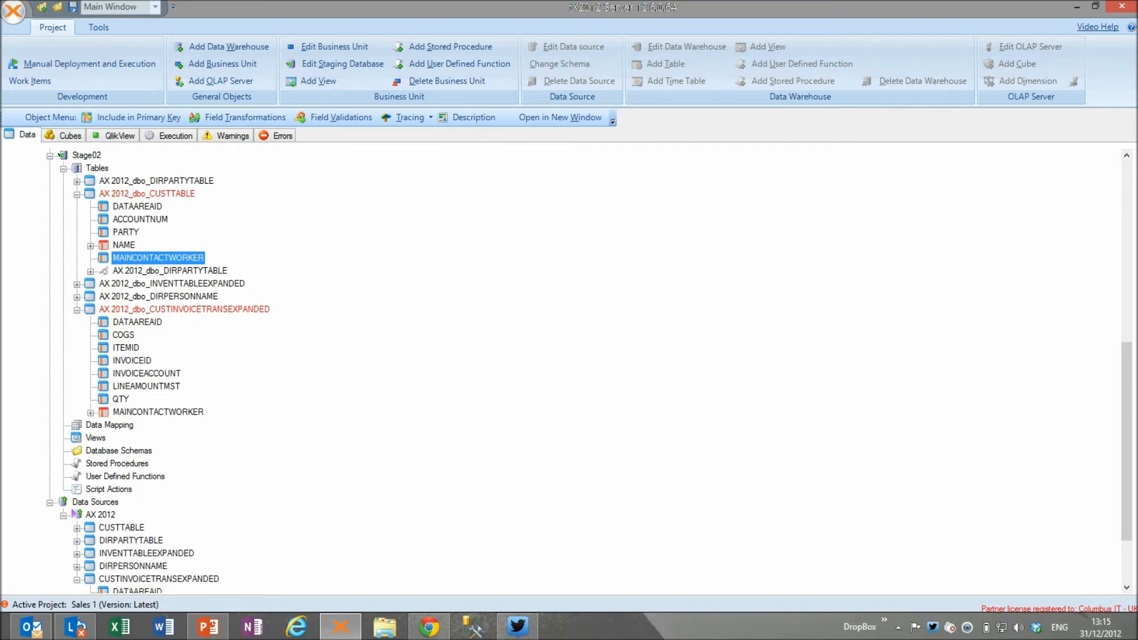
double_click(158, 412)
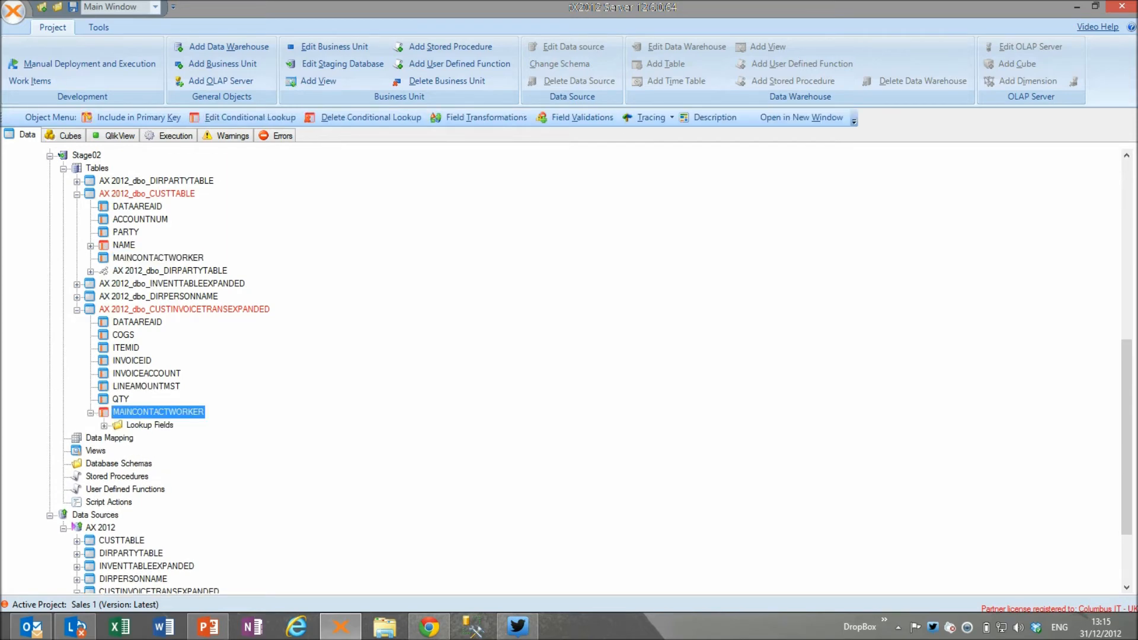
double_click(150, 424)
double_click(185, 437)
Step: Add a join to the MAINCONTACTWORKER lookup where ACCOUNTNUM is Equal to the variable field INVOICEACCOUNT
right_click(166, 451)
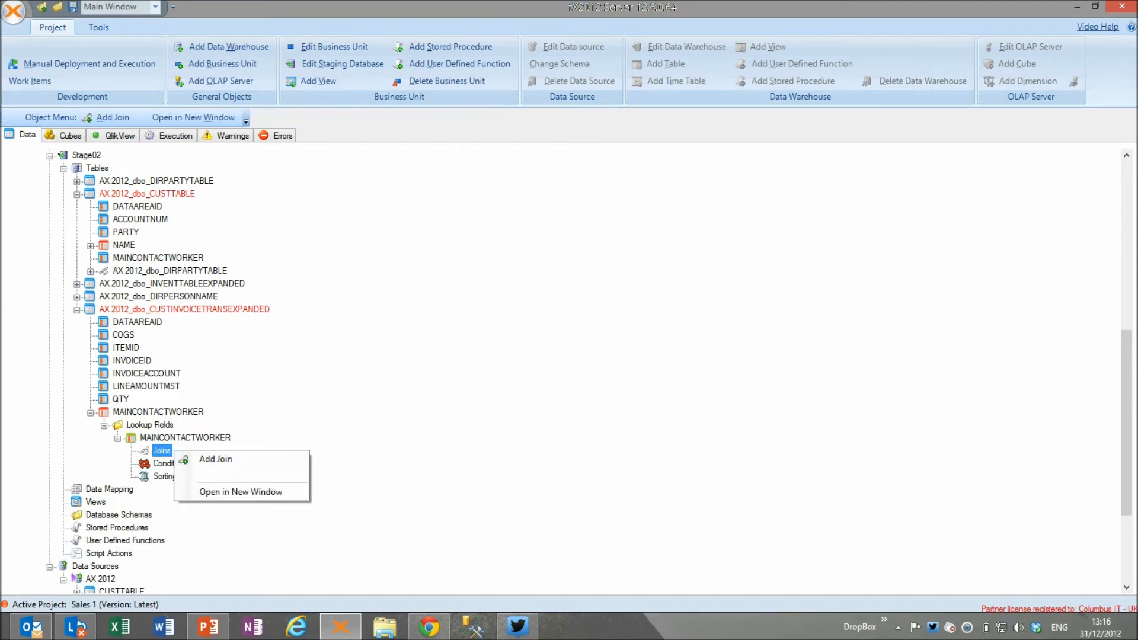
left_click(202, 459)
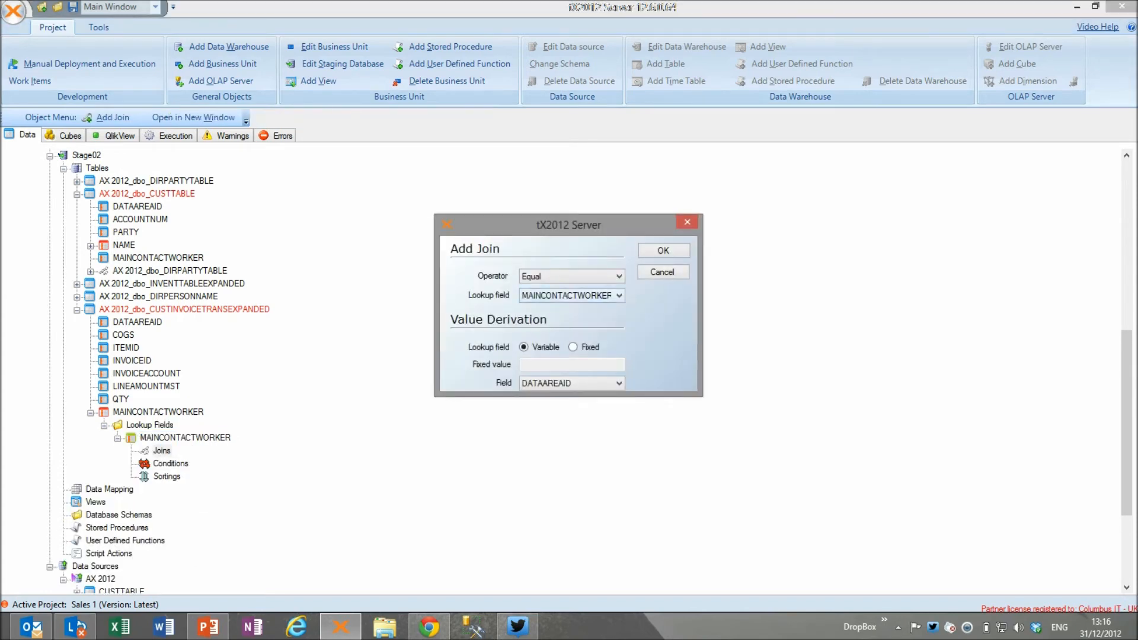
key("alt+Down")
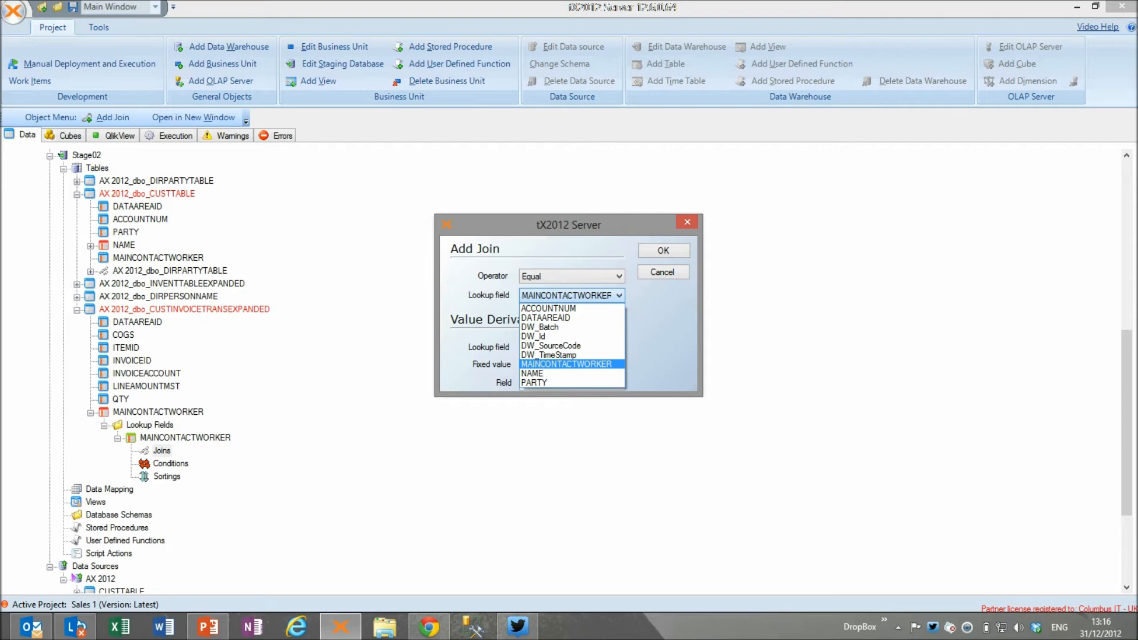
key("d")
key("a")
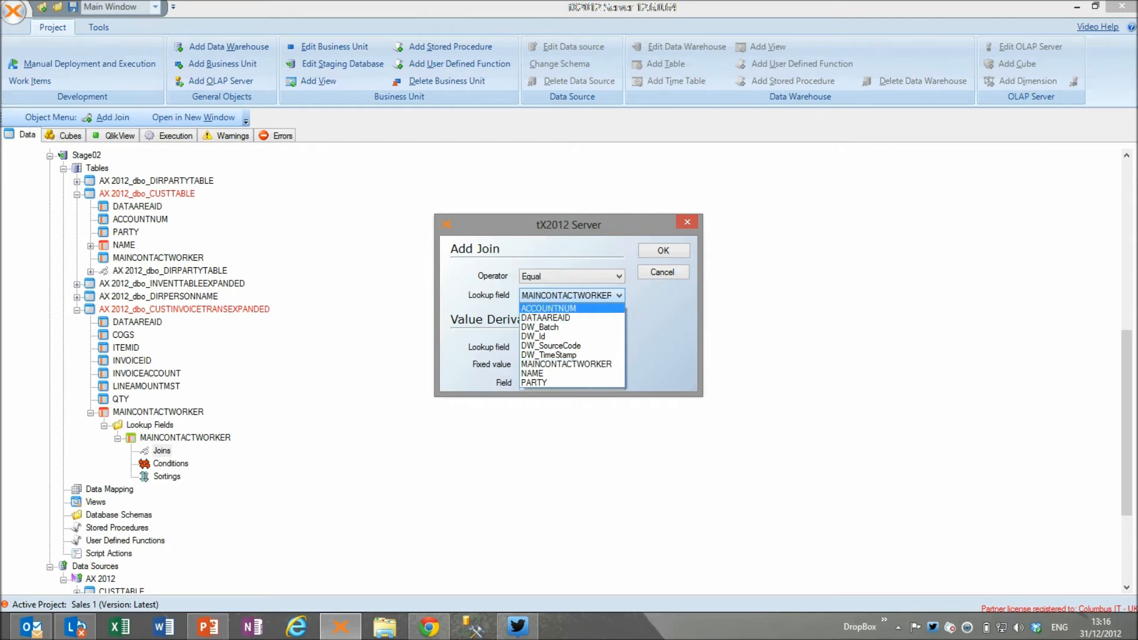
key("Return")
key("alt+Down")
key("Down")
key("Down")
key("Down")
key("Down")
key("Down")
key("Return")
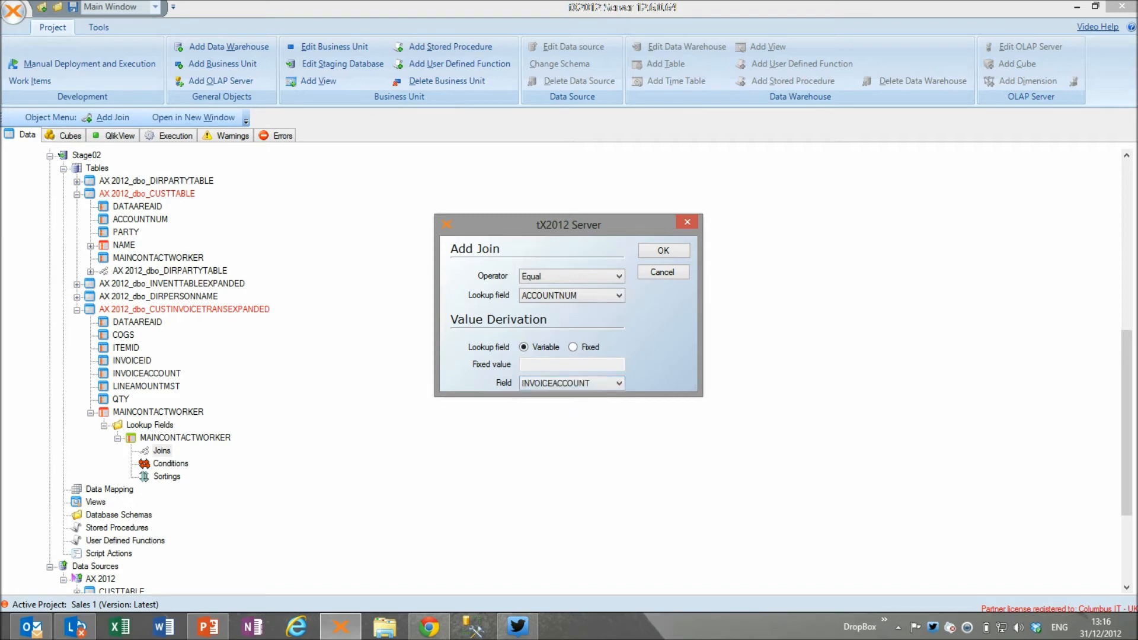
key("Return")
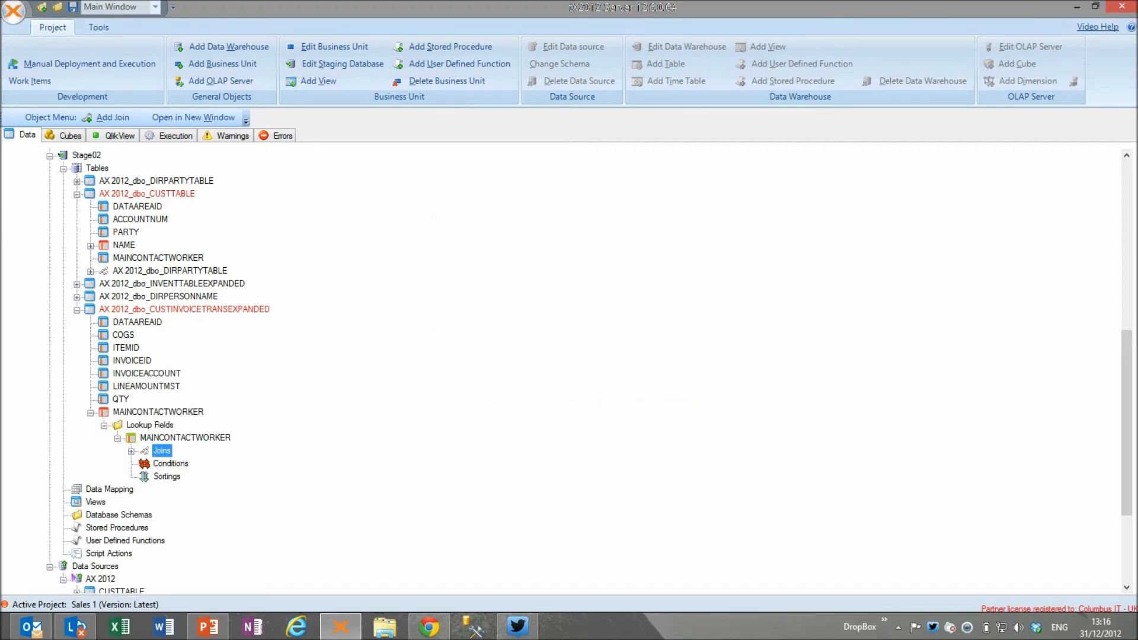
key("Right")
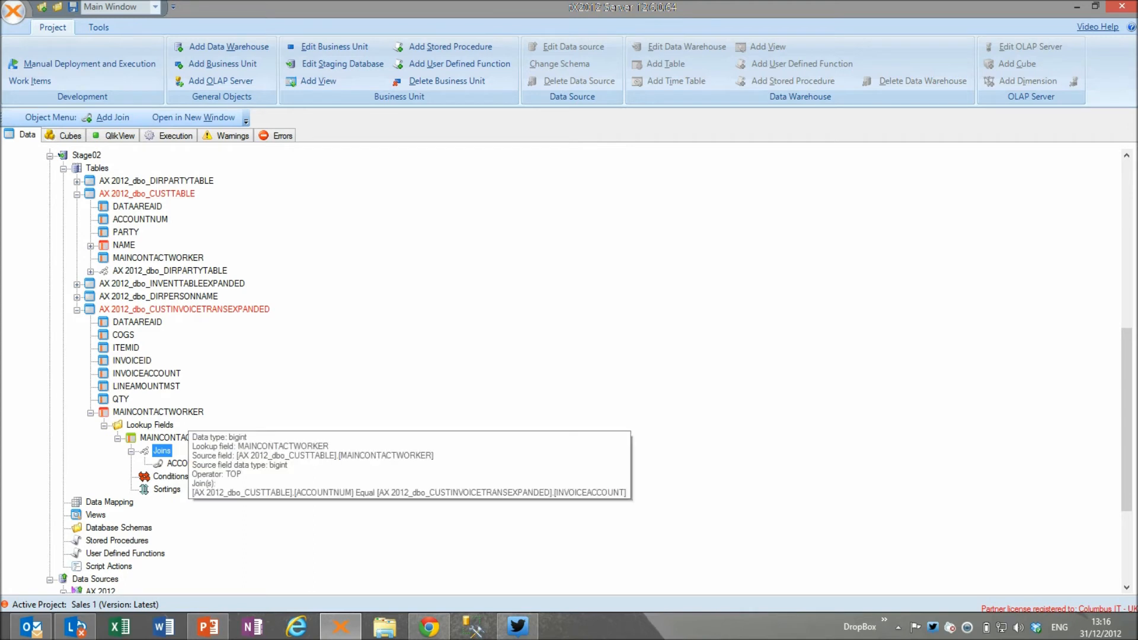
Step: Rename the MAINCONTACTWORKER lookup field of the CUSTINVOICETRANSEXPANDED staging table to Sales Person ID
left_click(157, 412)
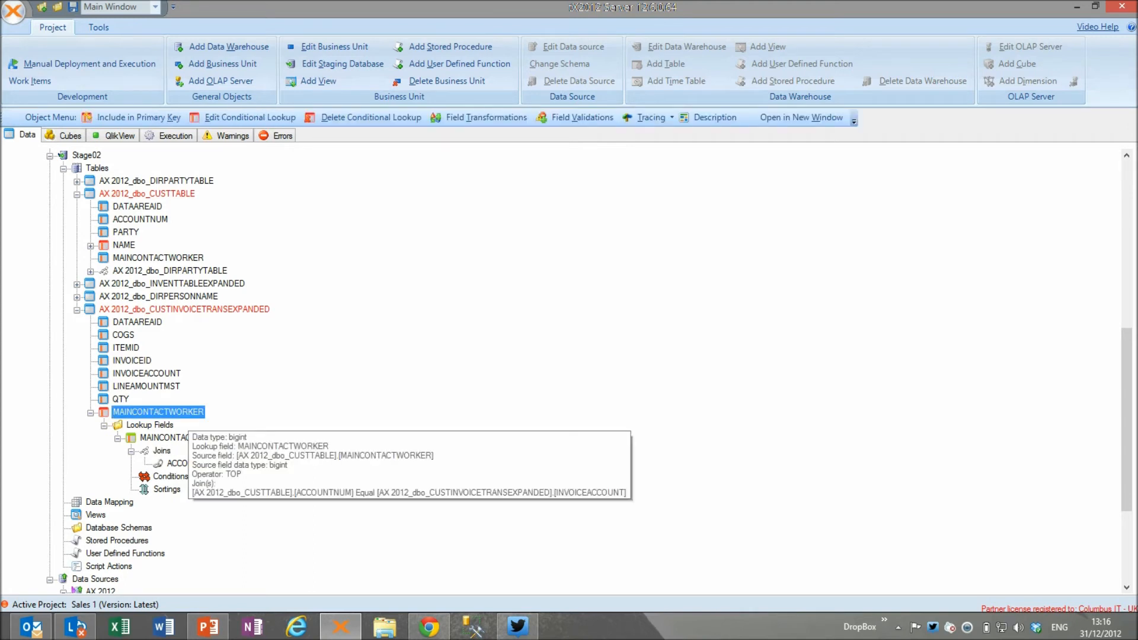
key("F2")
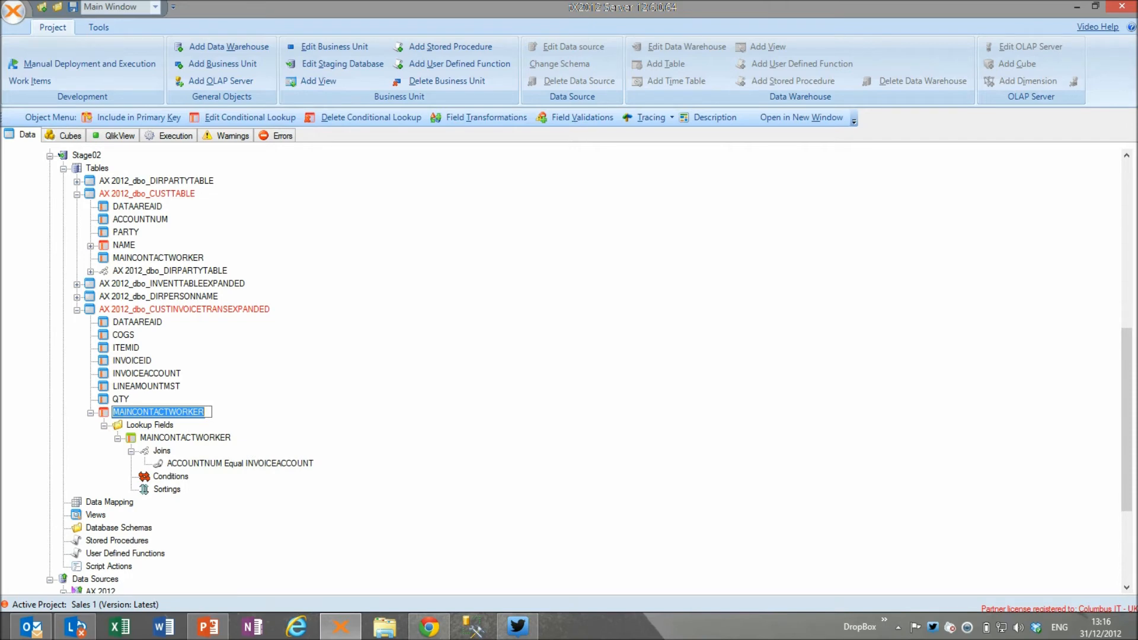
type("Sales Person ID")
key("Return")
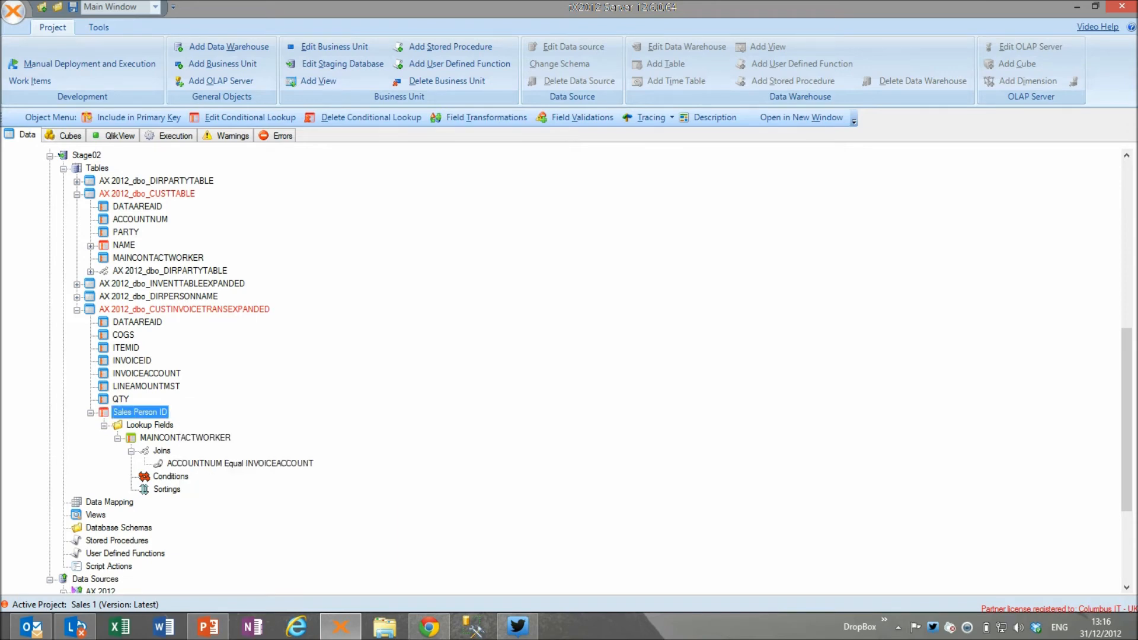
Step: Deploy and execute the staging table AX 2012_dbo_CUSTTABLE with all its tasks
right_click(174, 192)
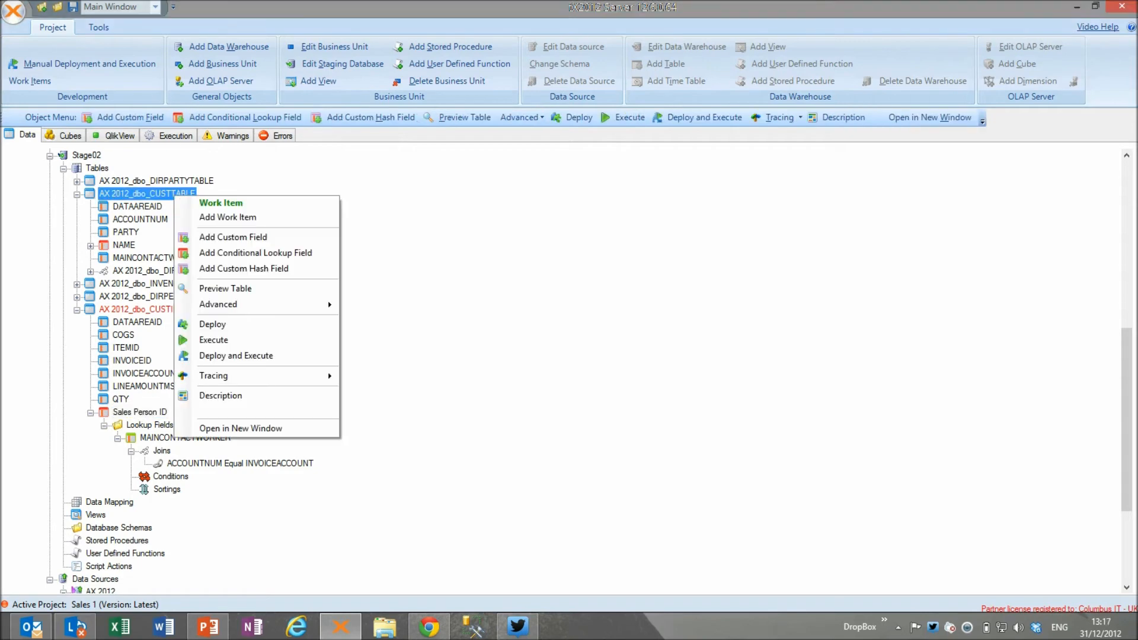
left_click(237, 356)
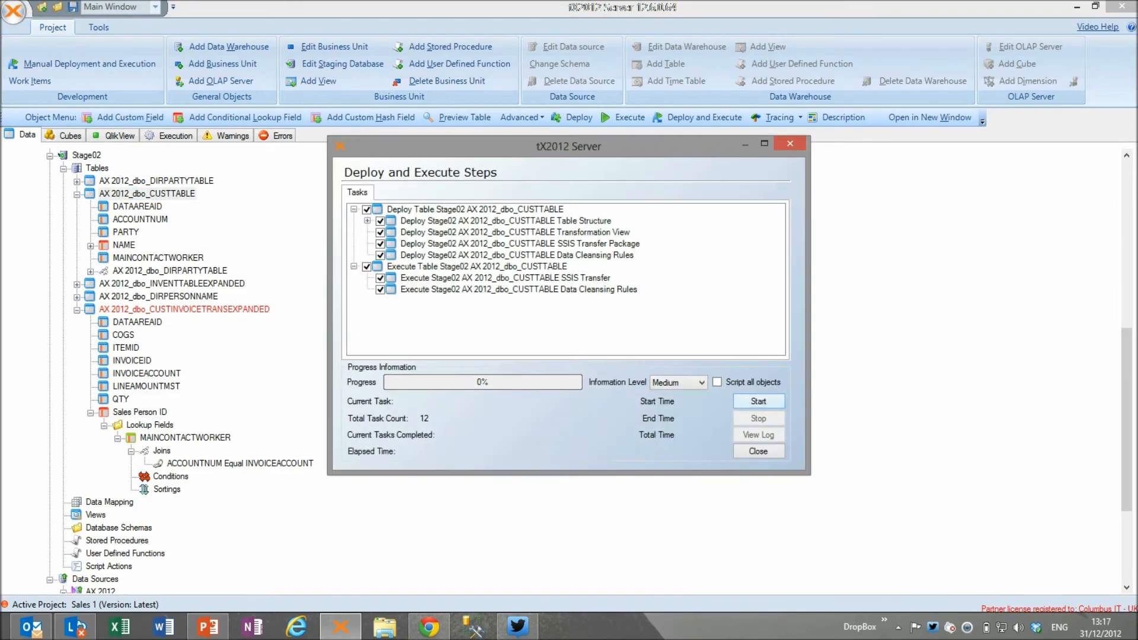
left_click(757, 401)
left_click(694, 415)
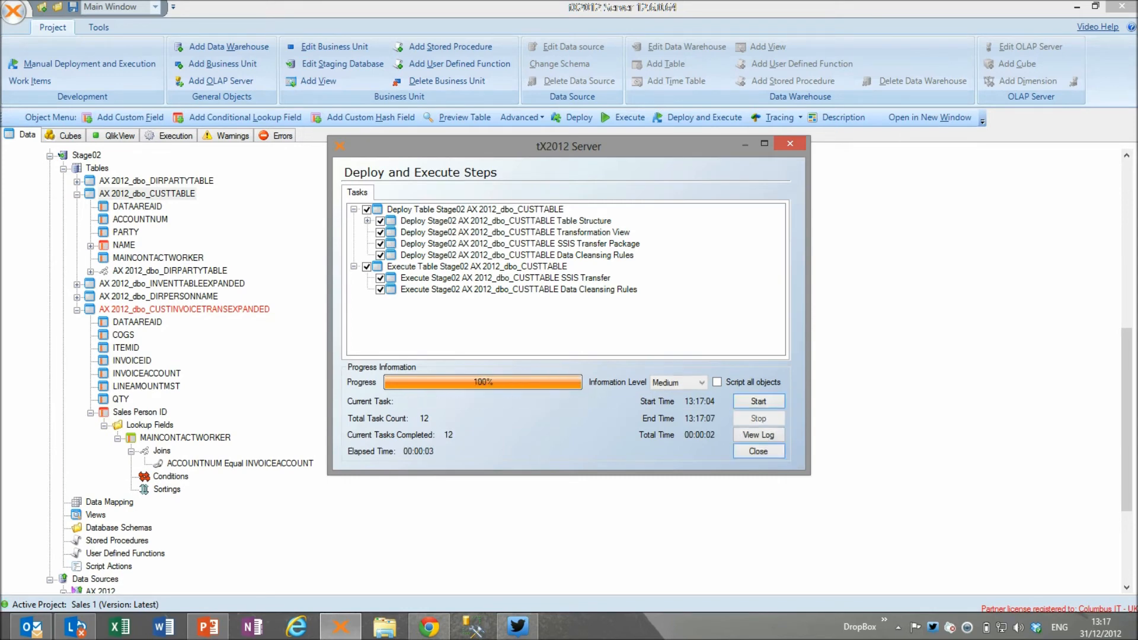
Step: Deploy and execute the staging table AX 2012_dbo_CUSTINVOICETRANSEXPANDED with all its tasks, and close the deployment dialog
right_click(259, 308)
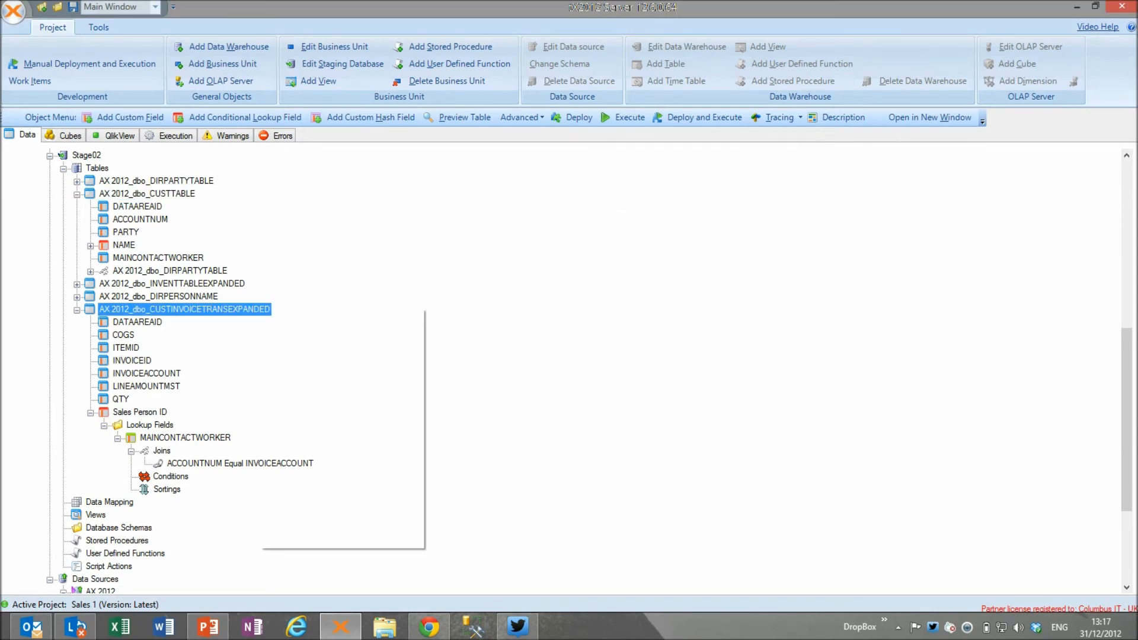
left_click(320, 466)
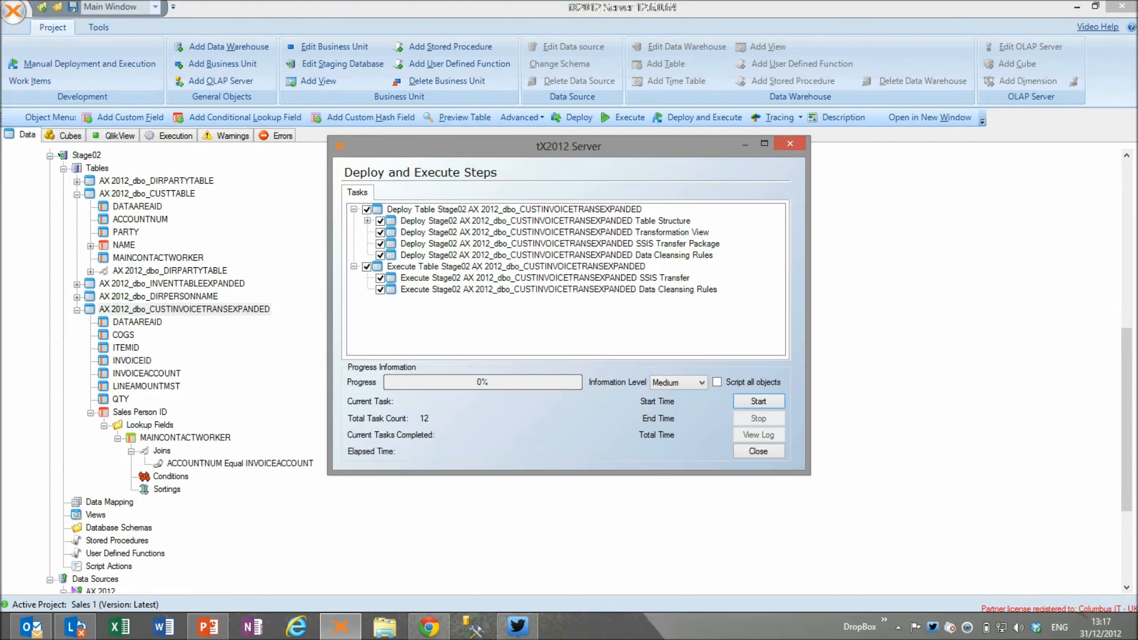
left_click(759, 401)
left_click(692, 415)
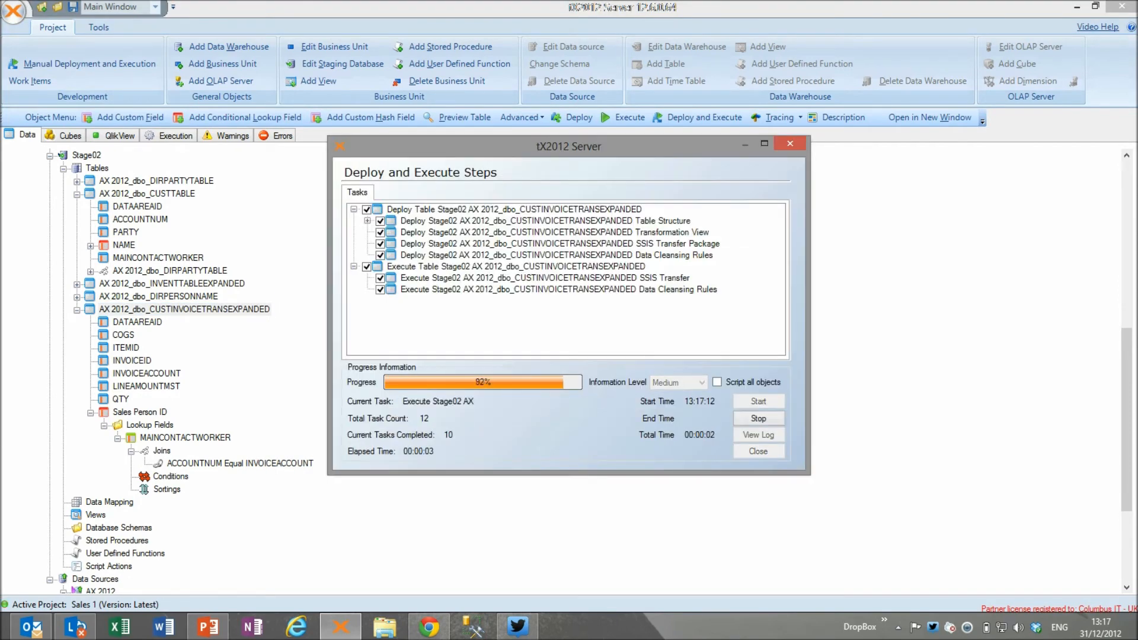
key("Return")
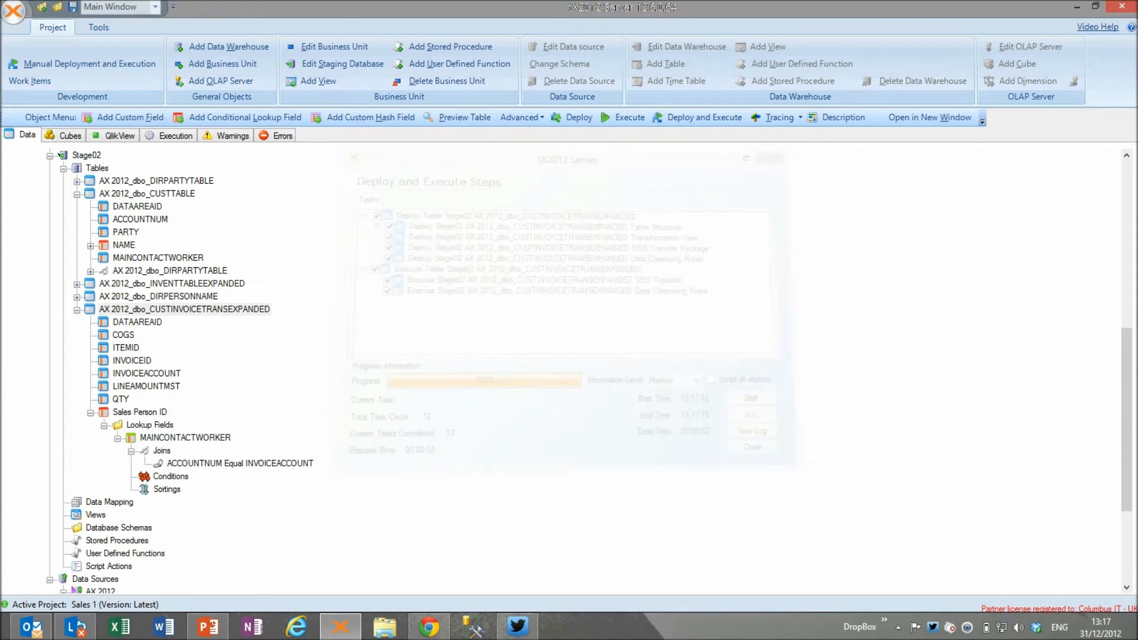
Step: Collapse the expanded Stage02 staging tables and the CUSTINVOICETRANSEXPANDED table of the AX 2012 data source
left_click(156, 180)
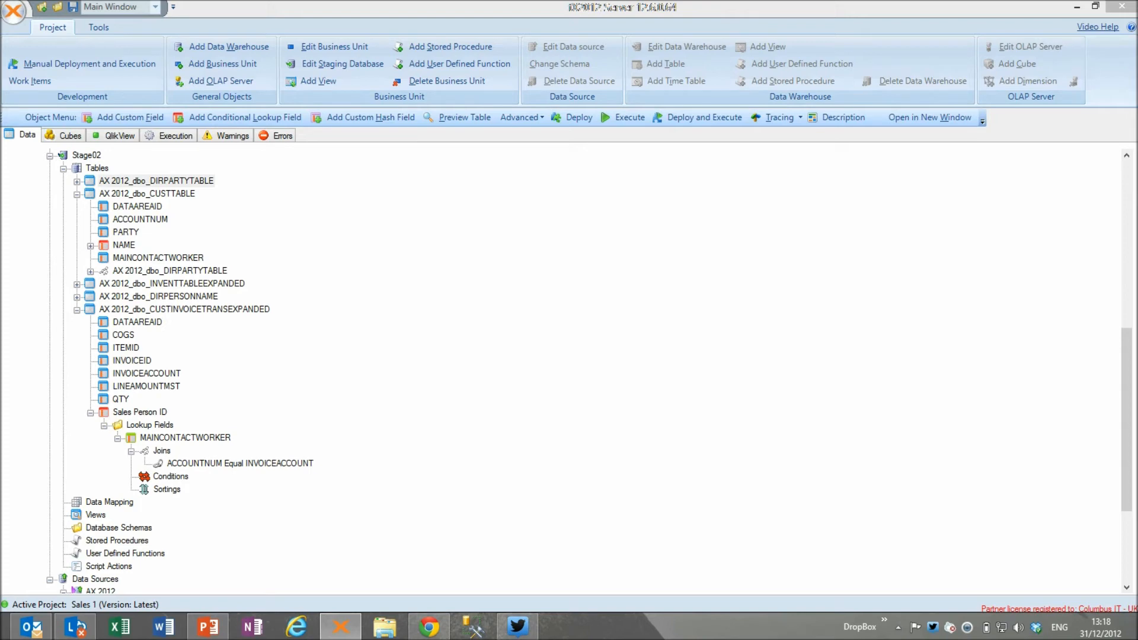
key("Down")
key("Left")
key("Down")
key("Down")
key("Down")
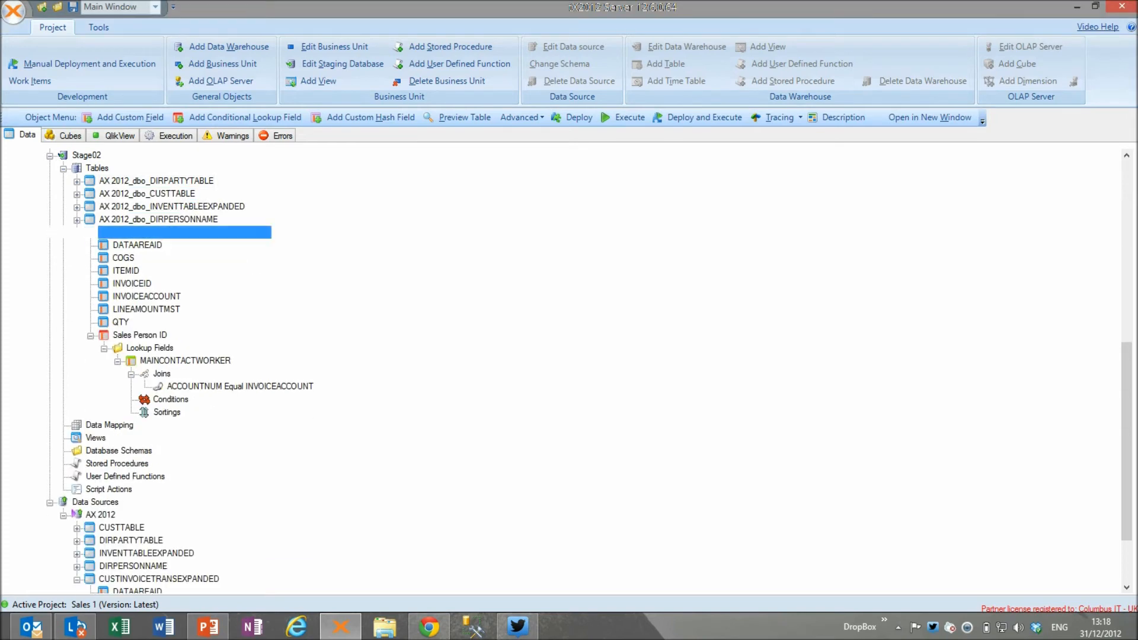
key("Left")
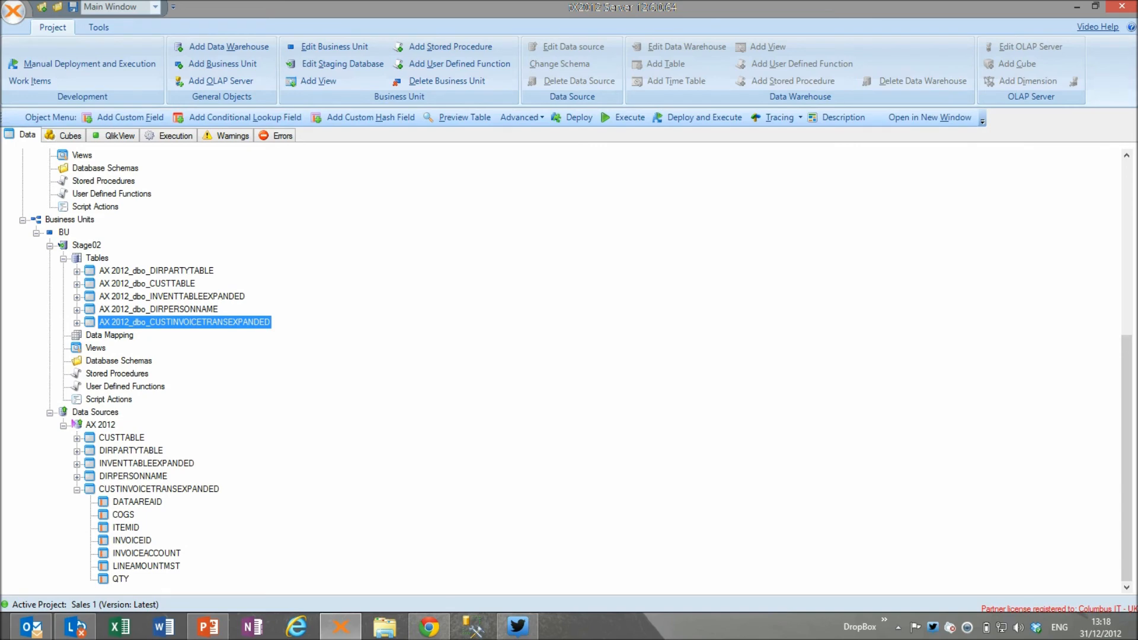
key("End")
key("Left")
key("Left")
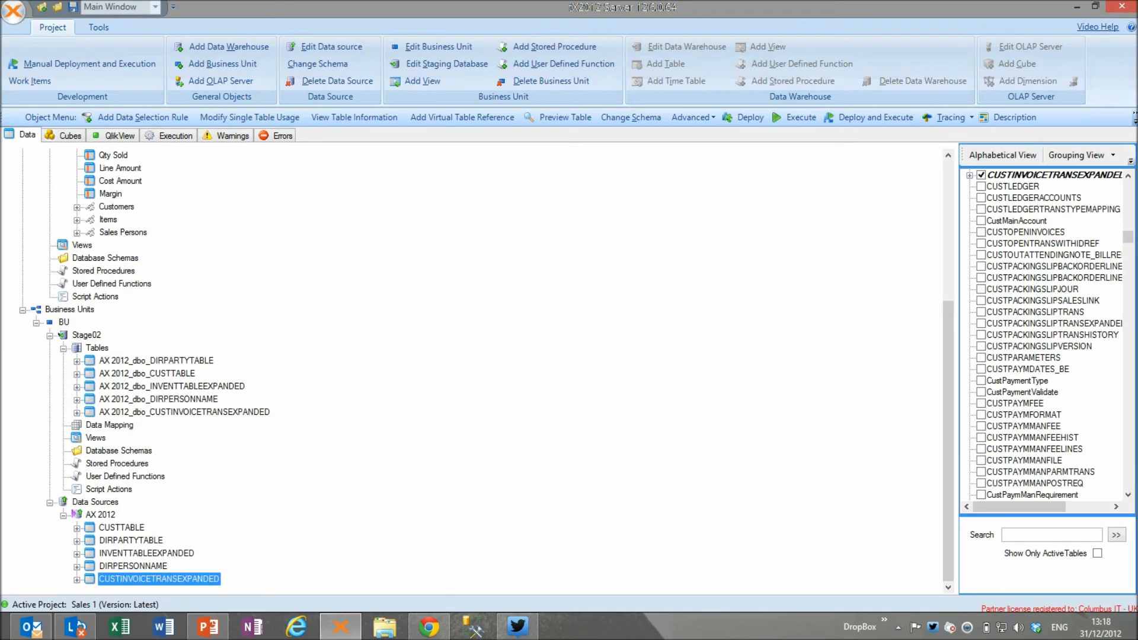
Step: Collapse the Items, Sales Persons and Sales Transactions tables of the Sales data warehouse, keeping only Customers expanded
scroll(949, 414, "up", 3)
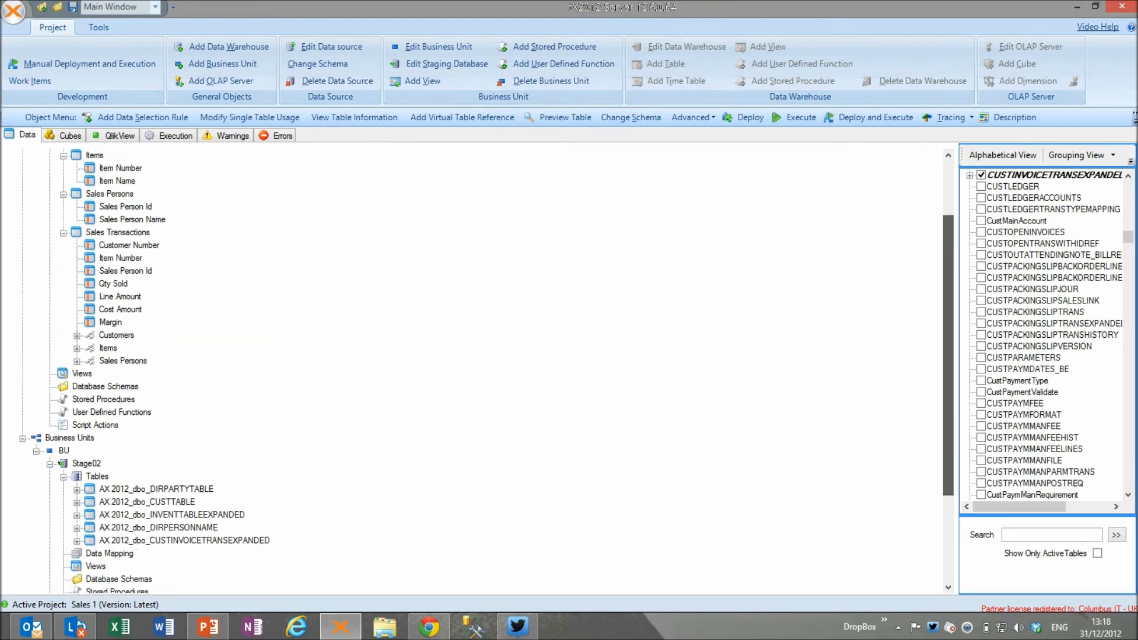
scroll(949, 356, "up", 2)
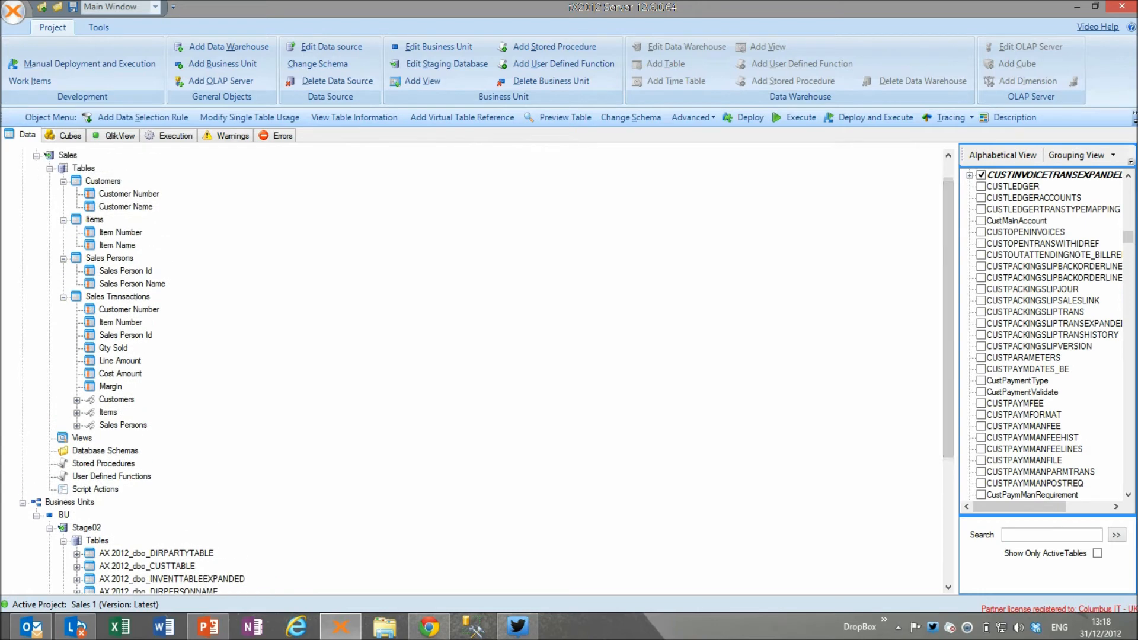
left_click(102, 180)
key("Left")
key("Down")
key("Left")
key("Down")
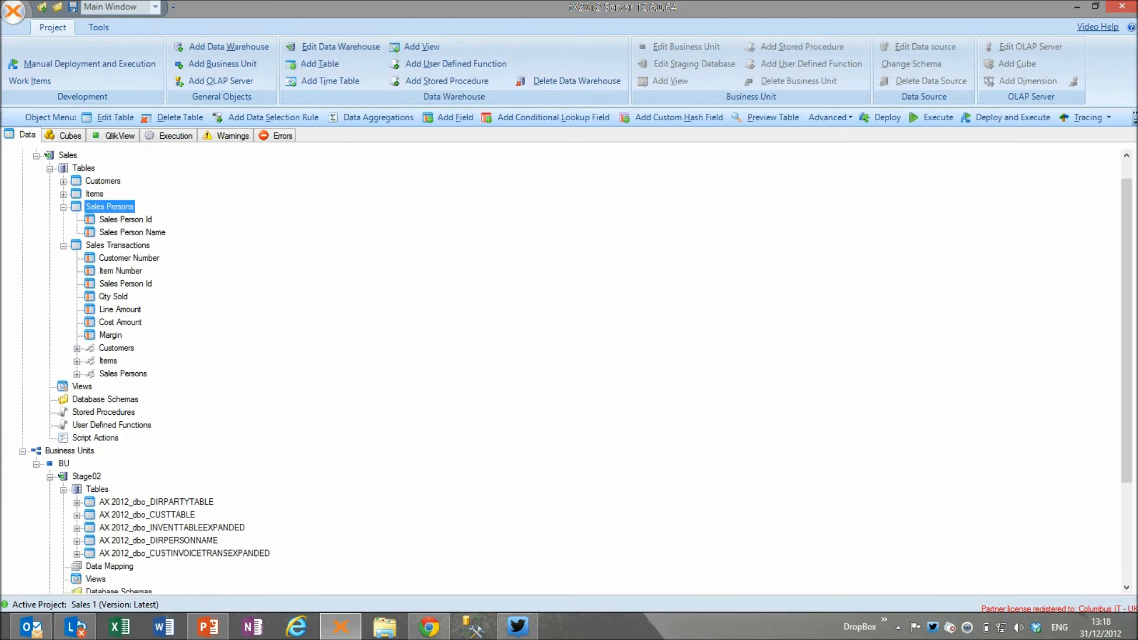
key("Left")
key("Down")
key("Left")
key("Up")
key("Up")
key("Up")
key("Right")
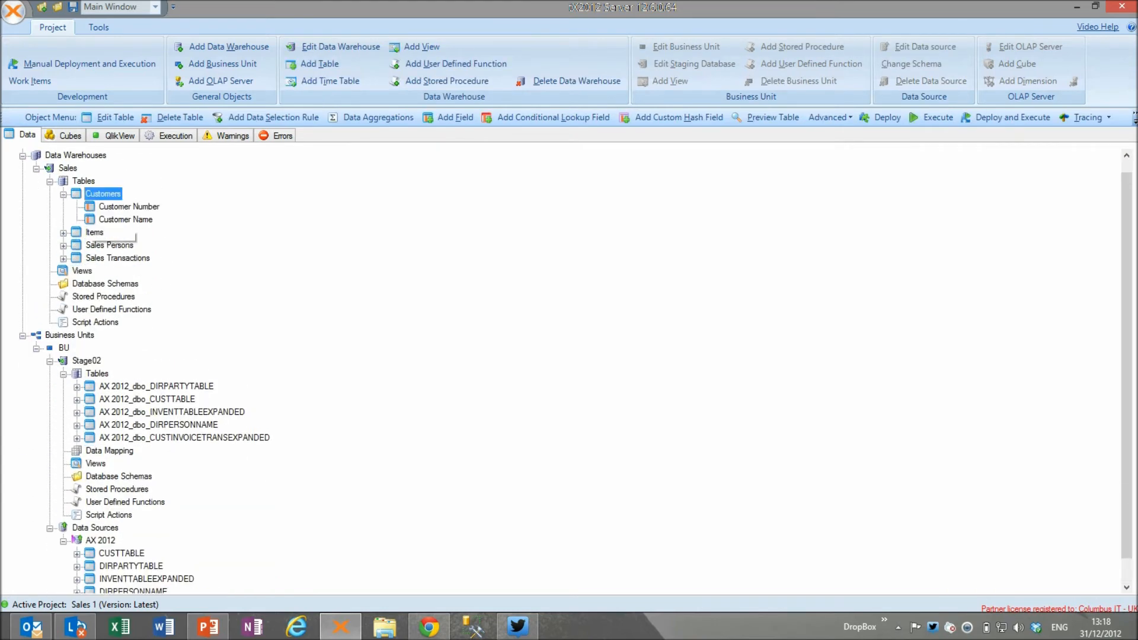
Step: Map ACCOUNTNUM from the AX 2012_dbo_CUSTTABLE staging table to Customer Number in the warehouse's Customers table, using the Copy method
double_click(147, 399)
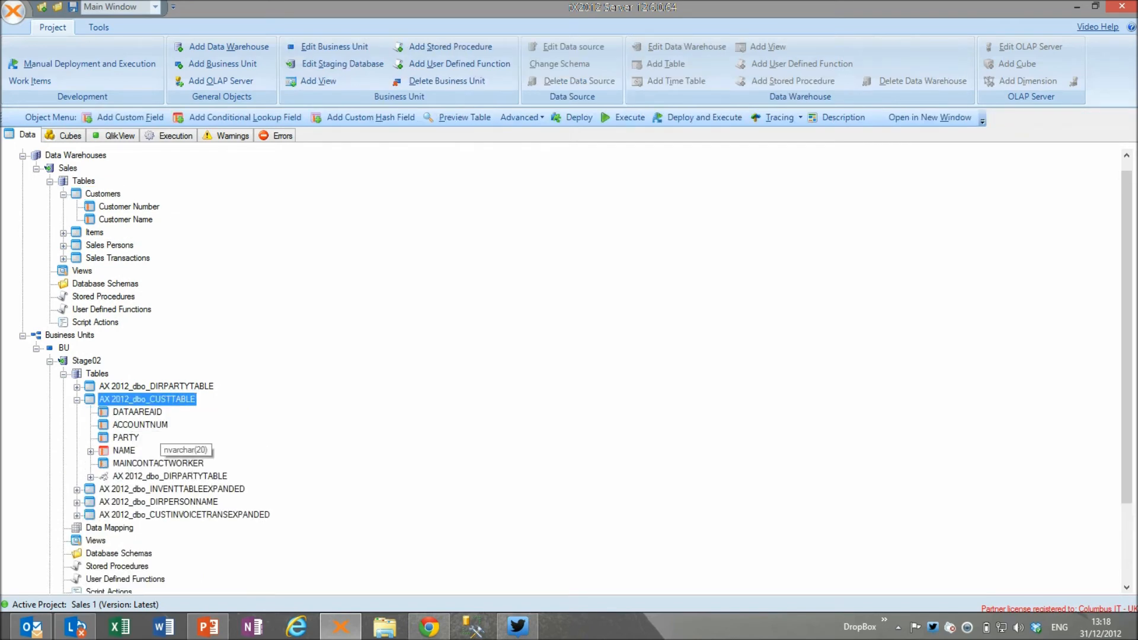
left_click(140, 424)
left_click_drag(140, 424, 128, 206)
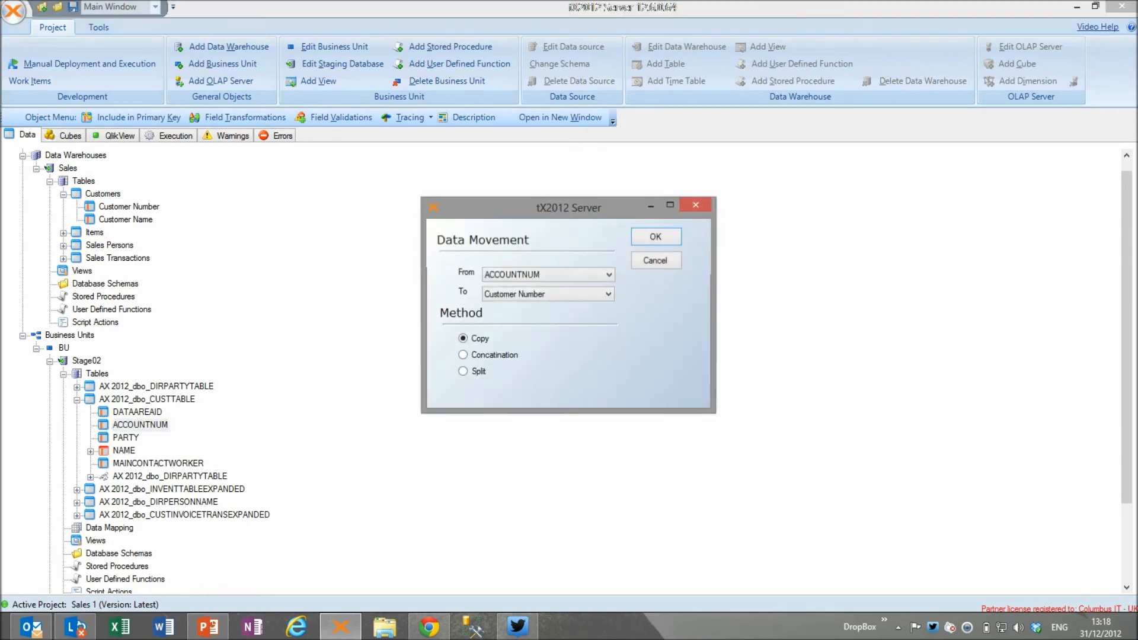
left_click(650, 241)
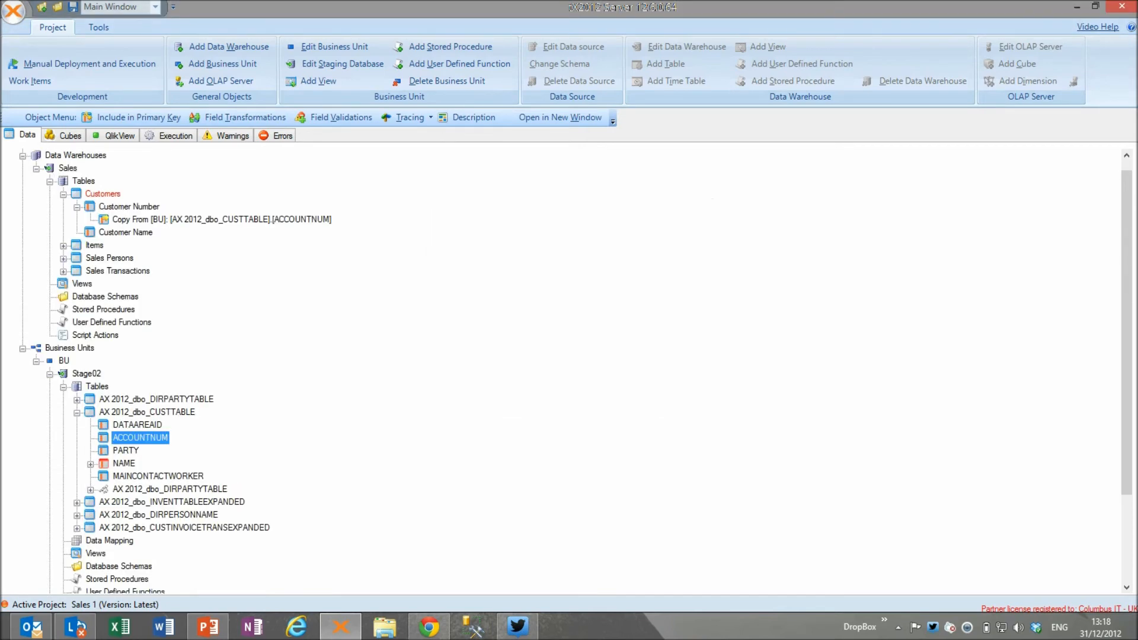
Step: Map the CUSTTABLE lookup field NAME to Customer Name with the Copy method, and collapse the Customers table
left_click(124, 463)
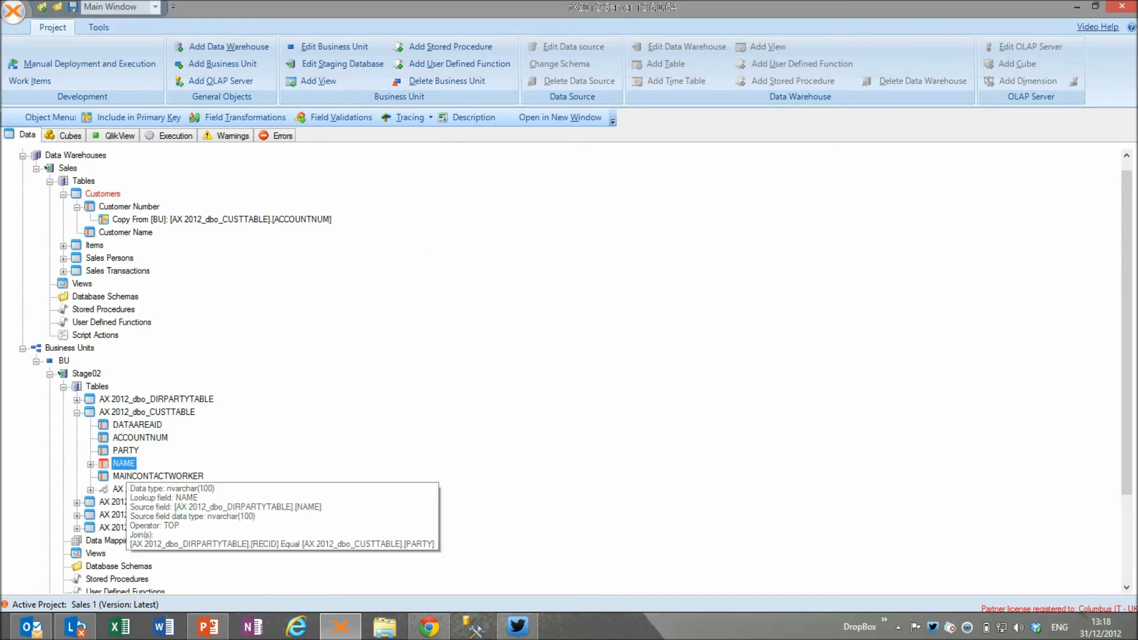
left_click_drag(124, 463, 125, 232)
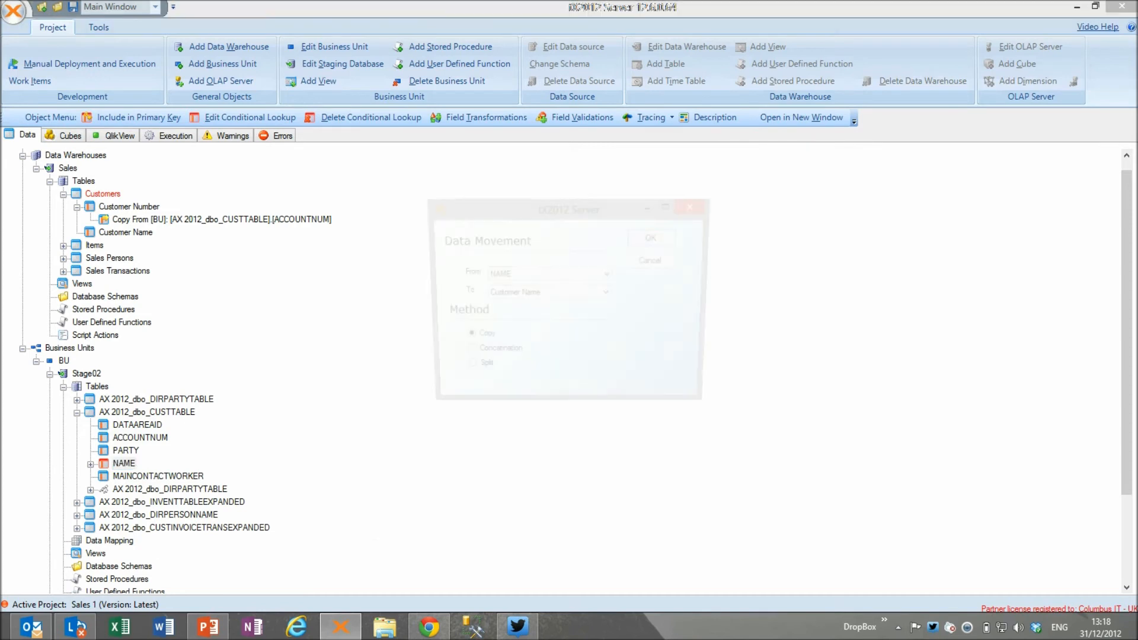
key("Return")
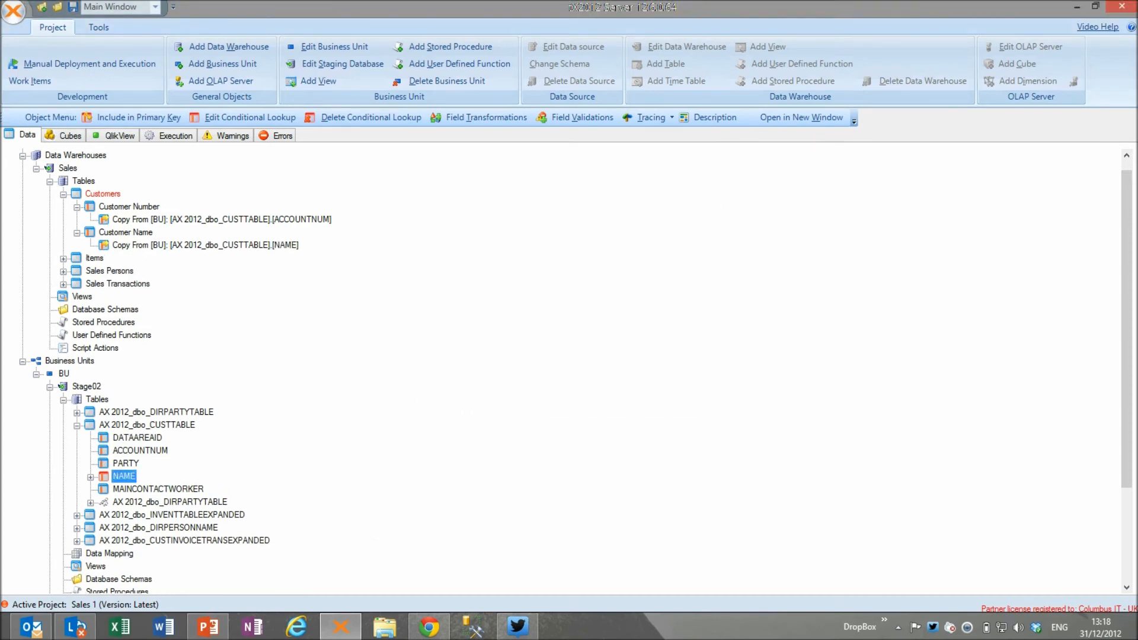
left_click(102, 194)
left_click(63, 194)
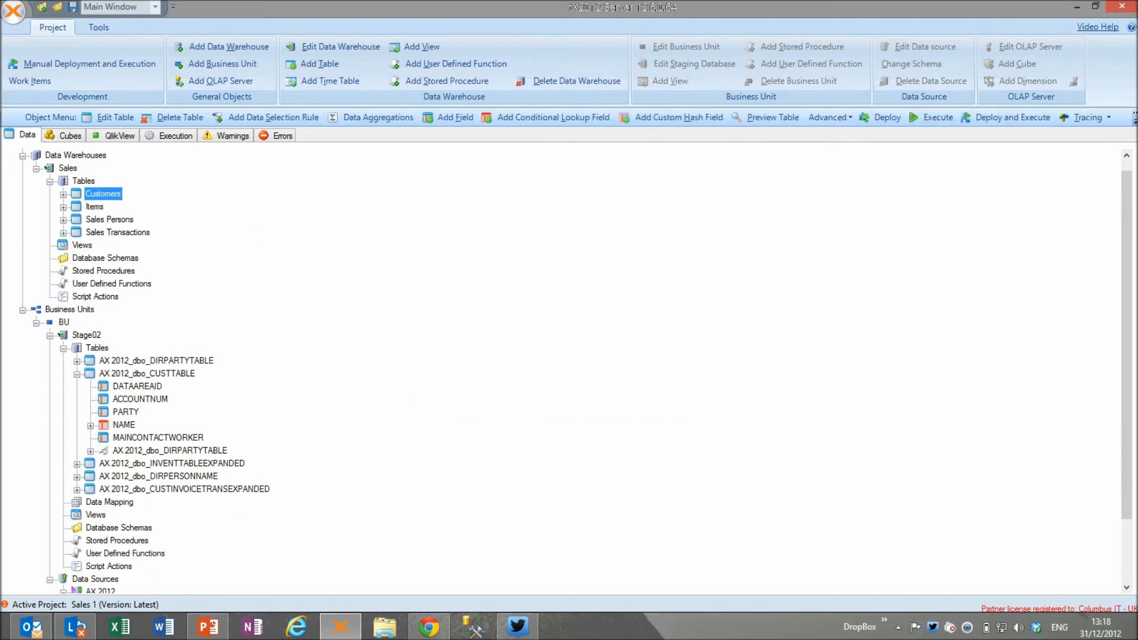
Step: Map ITEMID from the AX 2012_dbo_INVENTTABLEEXPANDED staging table to Item Number in the warehouse's Items table, using the Copy method
left_click(95, 207)
left_click(63, 207)
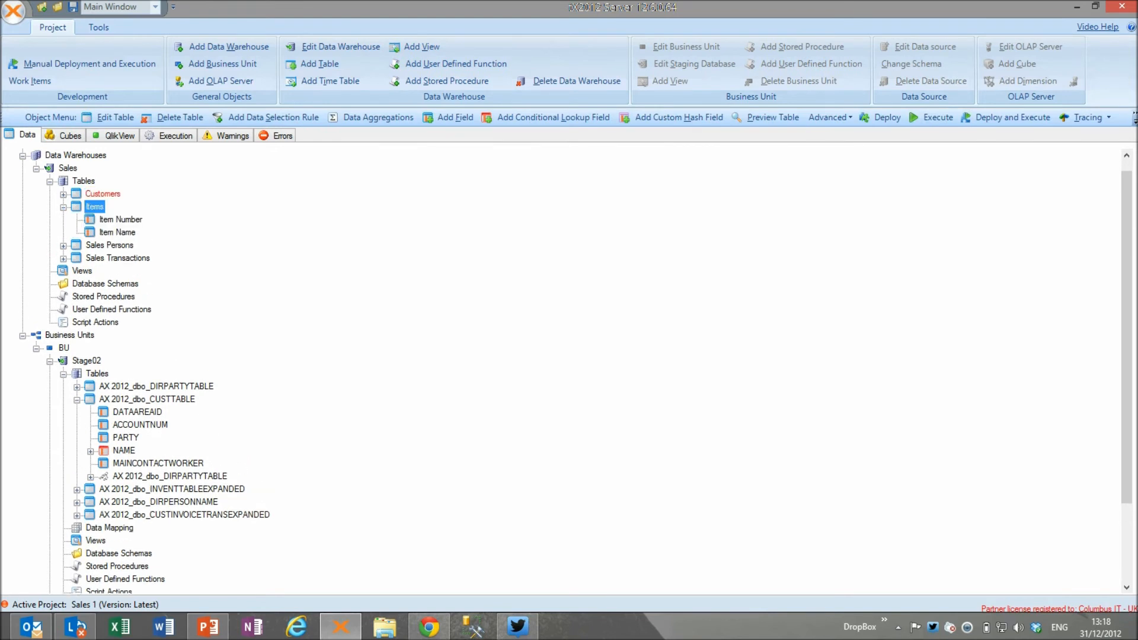
left_click(147, 399)
left_click(76, 400)
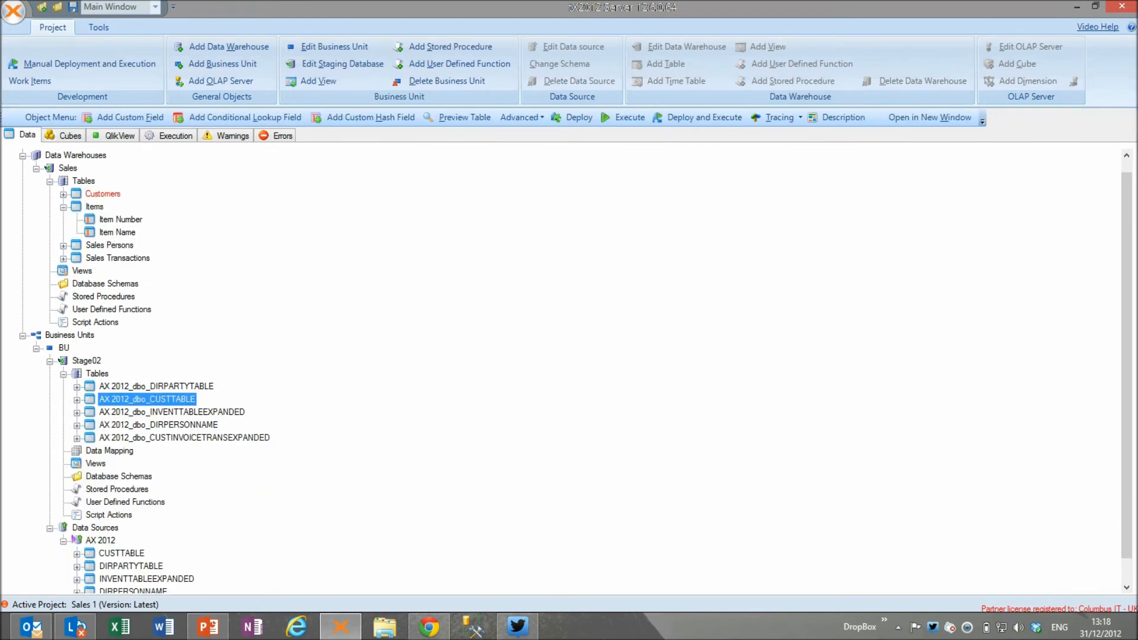
left_click(172, 412)
left_click(77, 412)
left_click(125, 437)
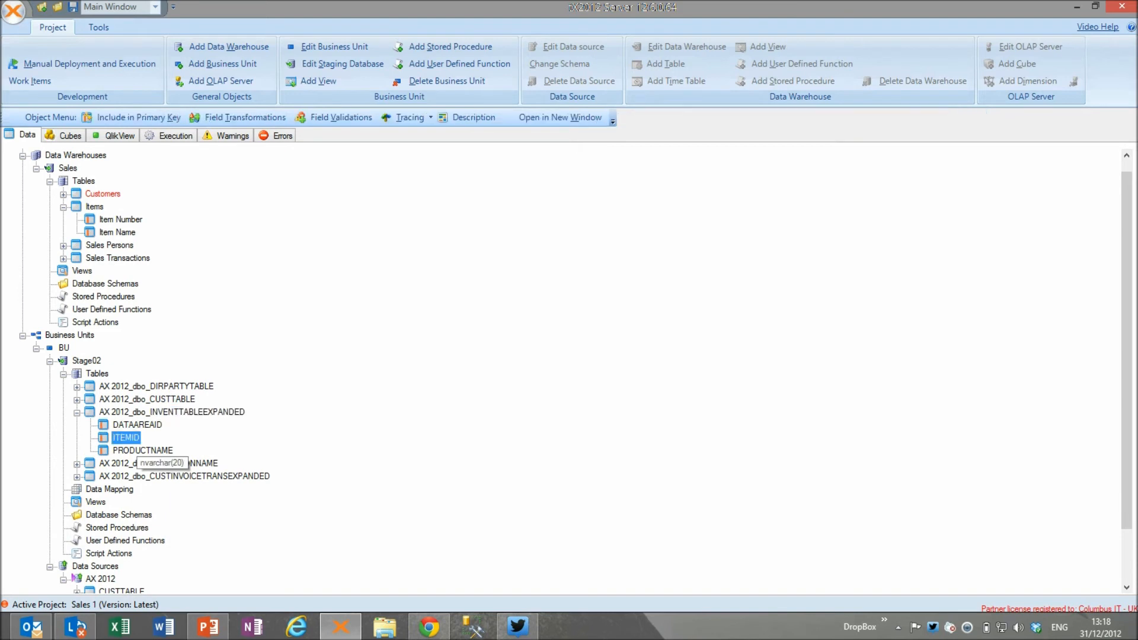
left_click_drag(126, 438, 120, 219)
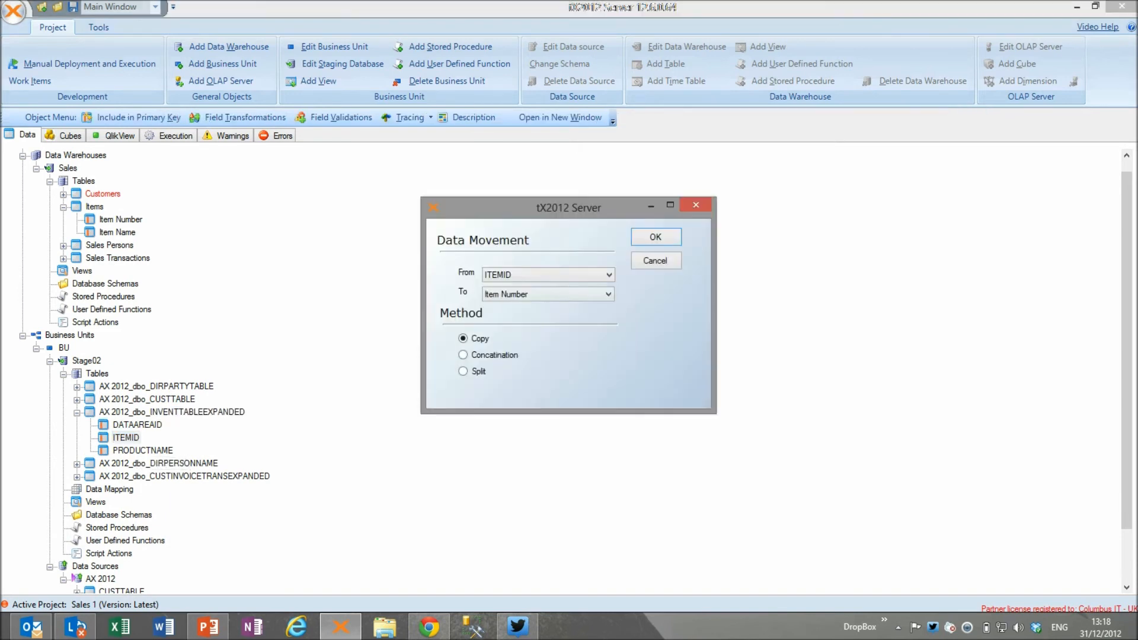
left_click(648, 237)
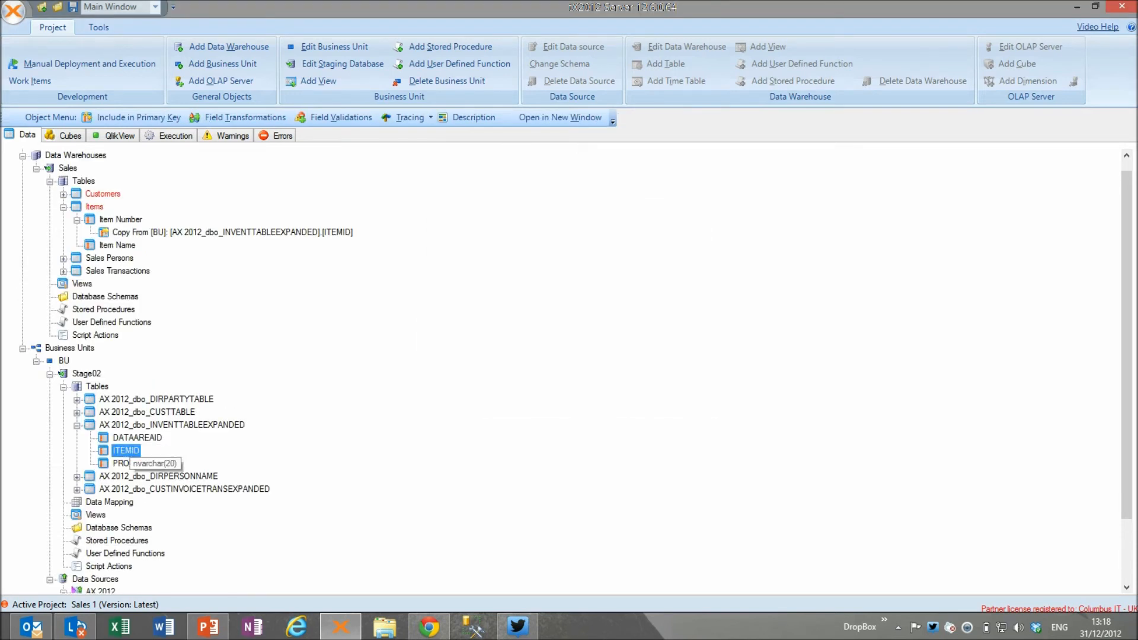
Step: Map PRODUCTNAME from INVENTTABLEEXPANDED to Item Name with the Copy method, and collapse the Items table
left_click(142, 463)
left_click_drag(142, 463, 117, 244)
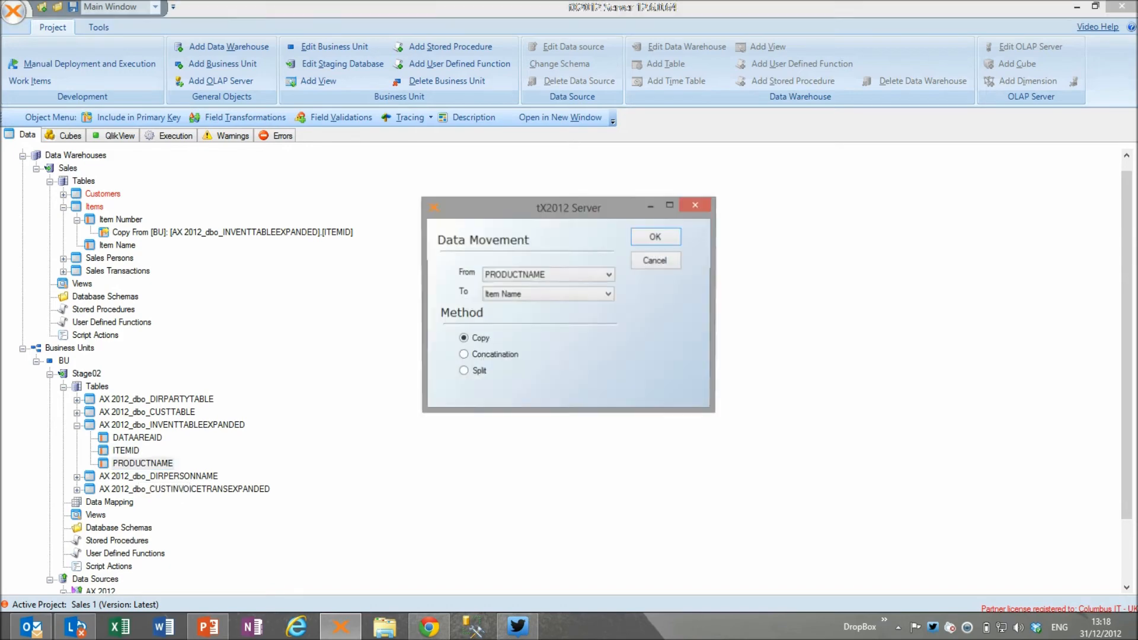
left_click(652, 236)
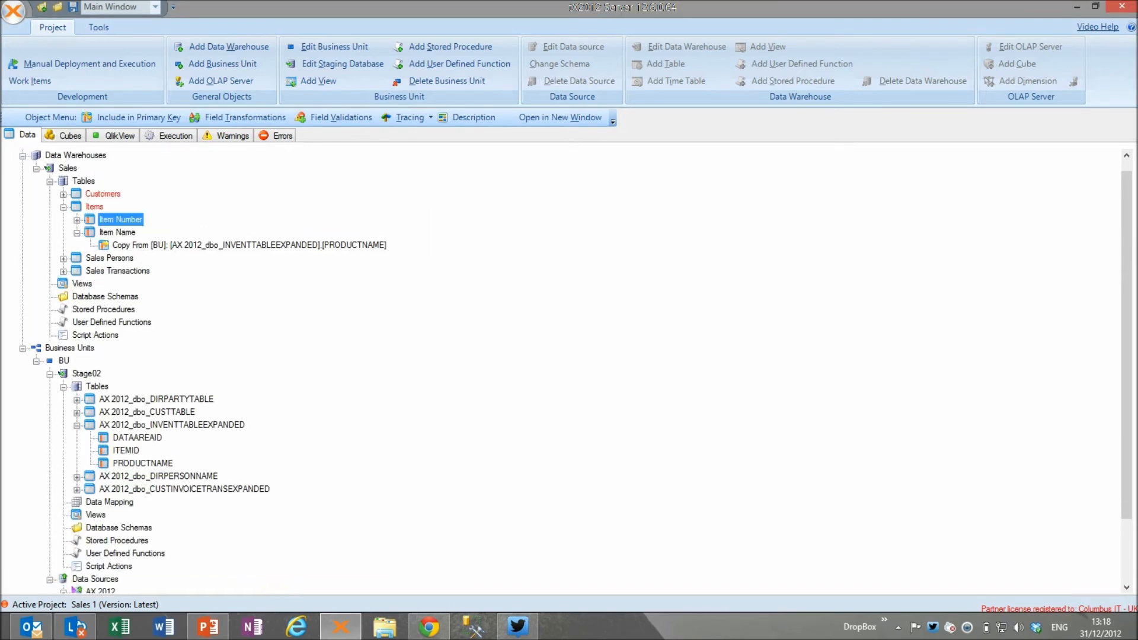
left_click(62, 207)
Step: Map PERSON from the AX 2012_dbo_DIRPERSONNAME staging table to Sales Person Id in the warehouse's Sales Persons table
left_click(63, 220)
left_click(76, 412)
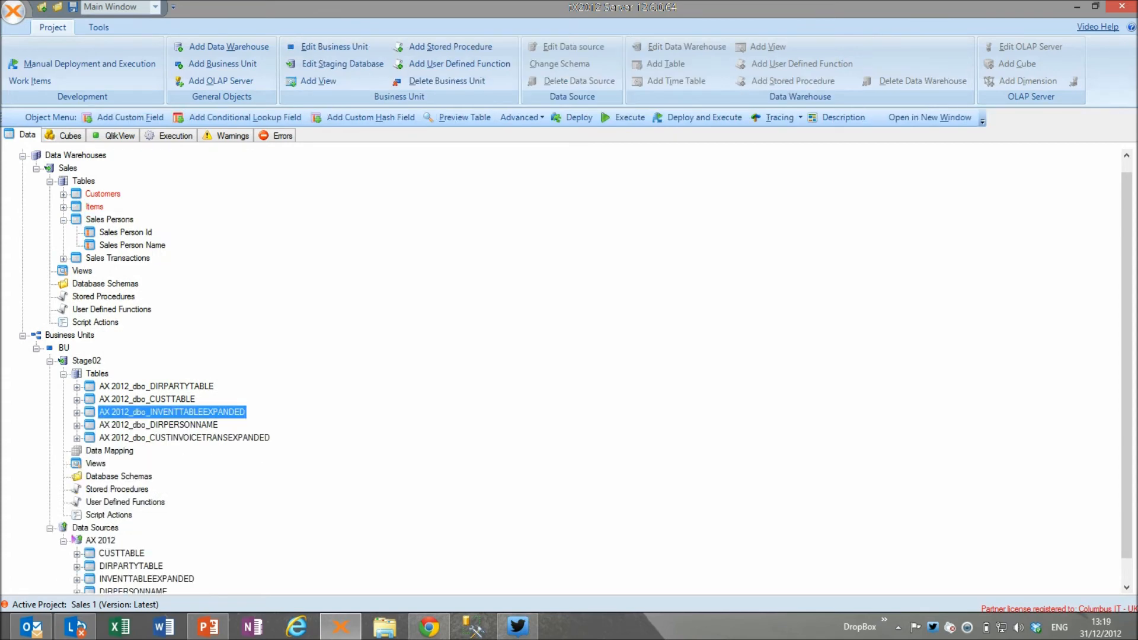
left_click(77, 425)
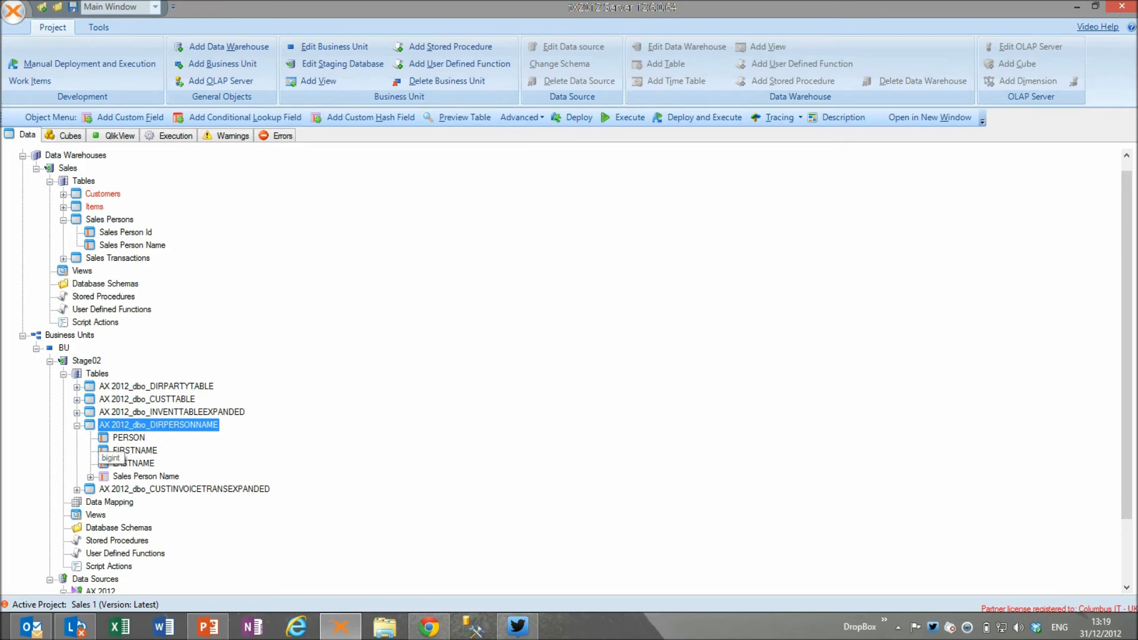
left_click_drag(128, 437, 125, 232)
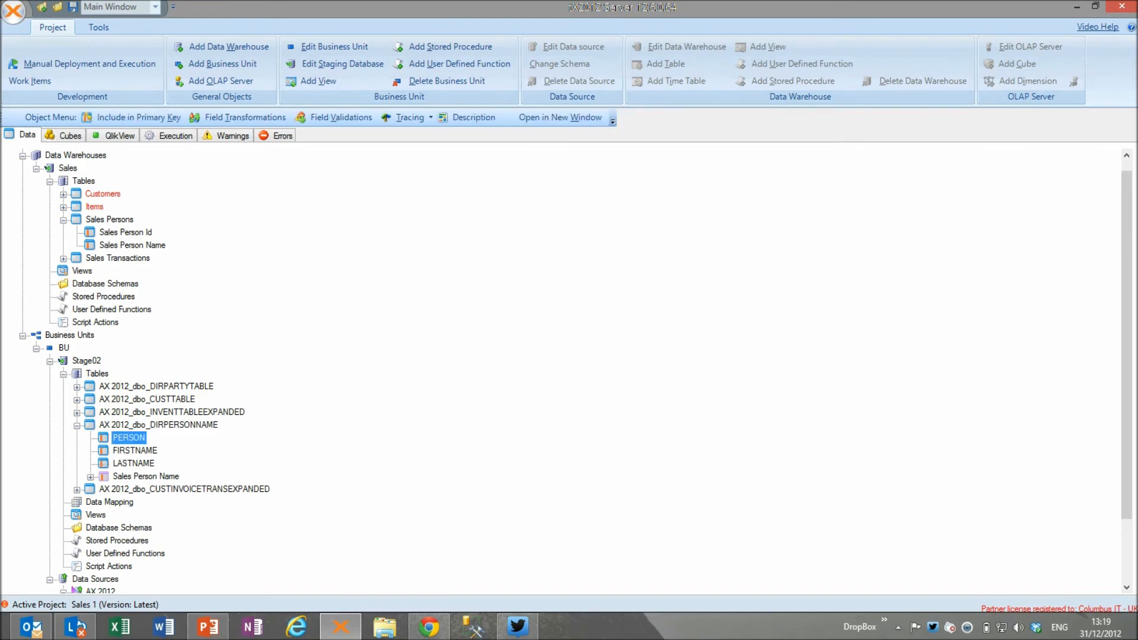
key("Return")
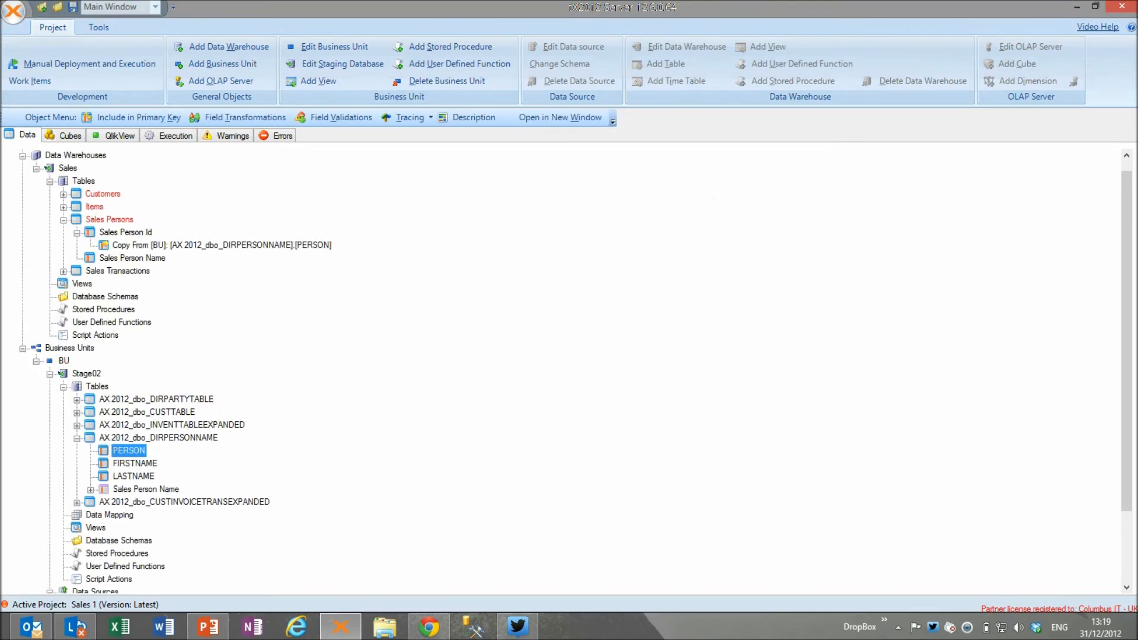
Step: Map the DIRPERSONNAME custom field Sales Person Name to Sales Person Name with the Copy method, and collapse the Sales Persons table
left_click_drag(146, 489, 132, 258)
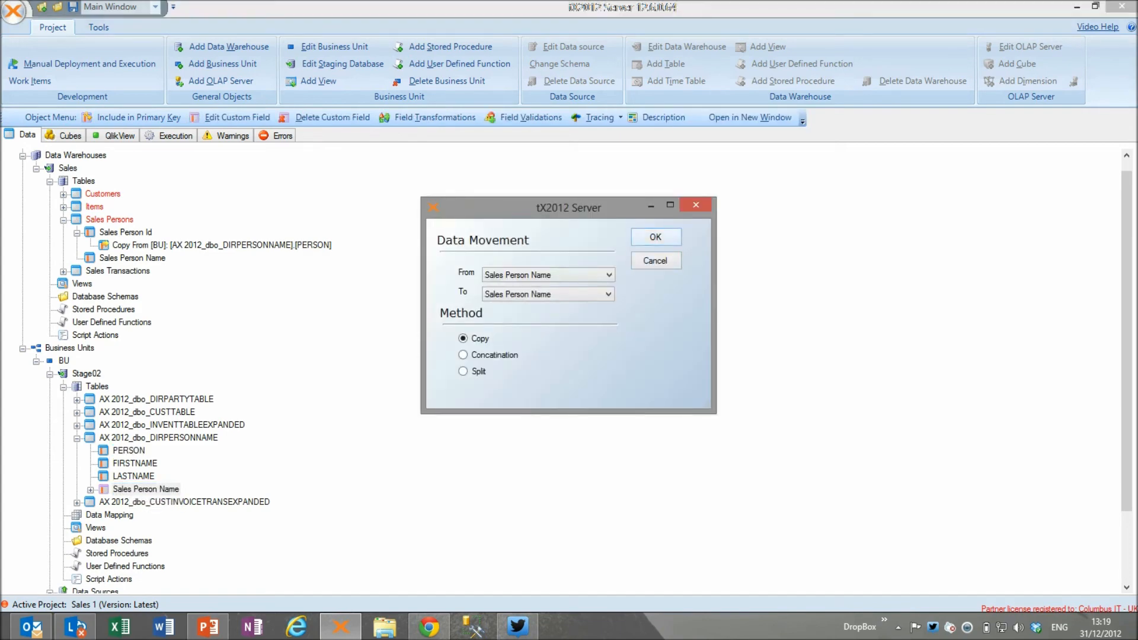
key("Return")
double_click(109, 219)
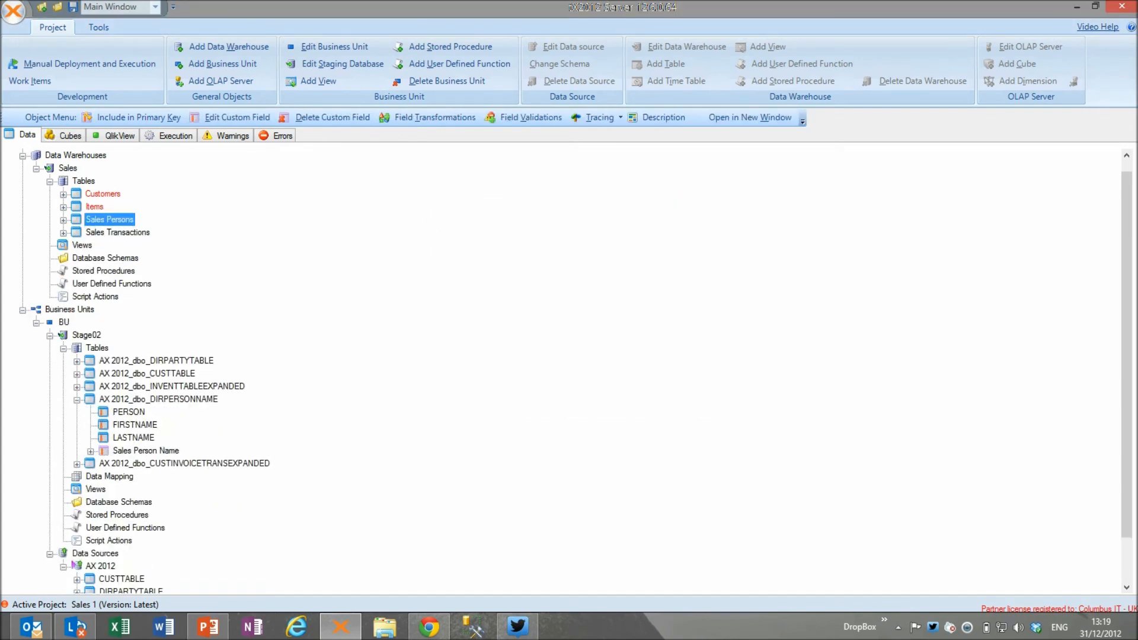
Step: Map INVOICEACCOUNT from the AX 2012_dbo_CUSTINVOICETRANSEXPANDED staging table to Customer Number in the warehouse's Sales Transactions table, using the Copy method
double_click(117, 232)
scroll(569, 370, "down", 5)
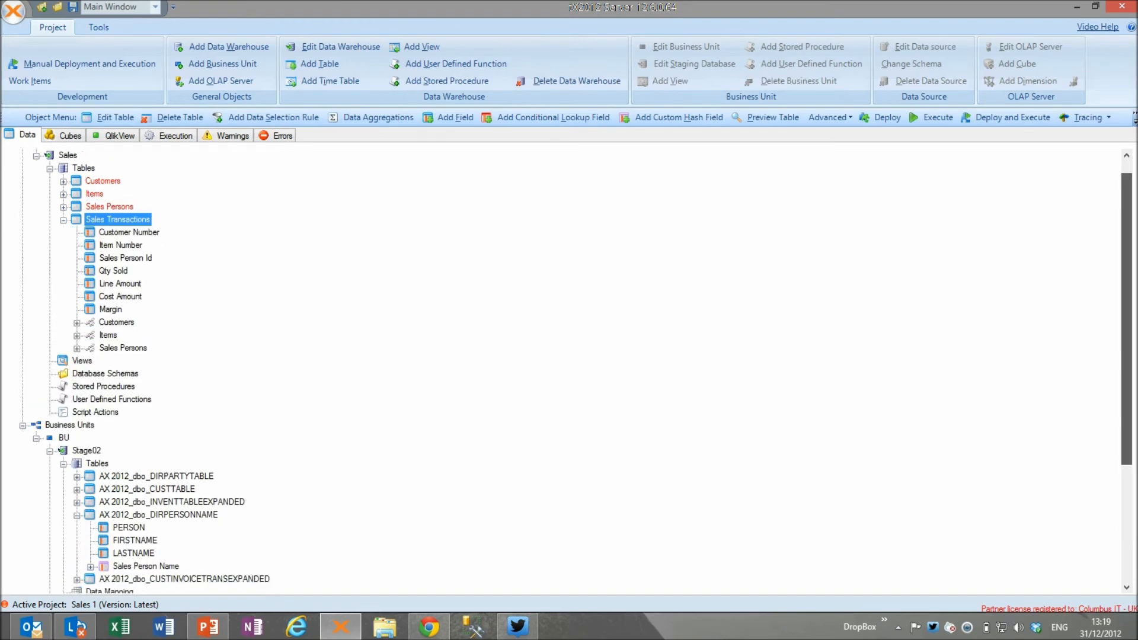
double_click(158, 348)
scroll(569, 371, "up", 3)
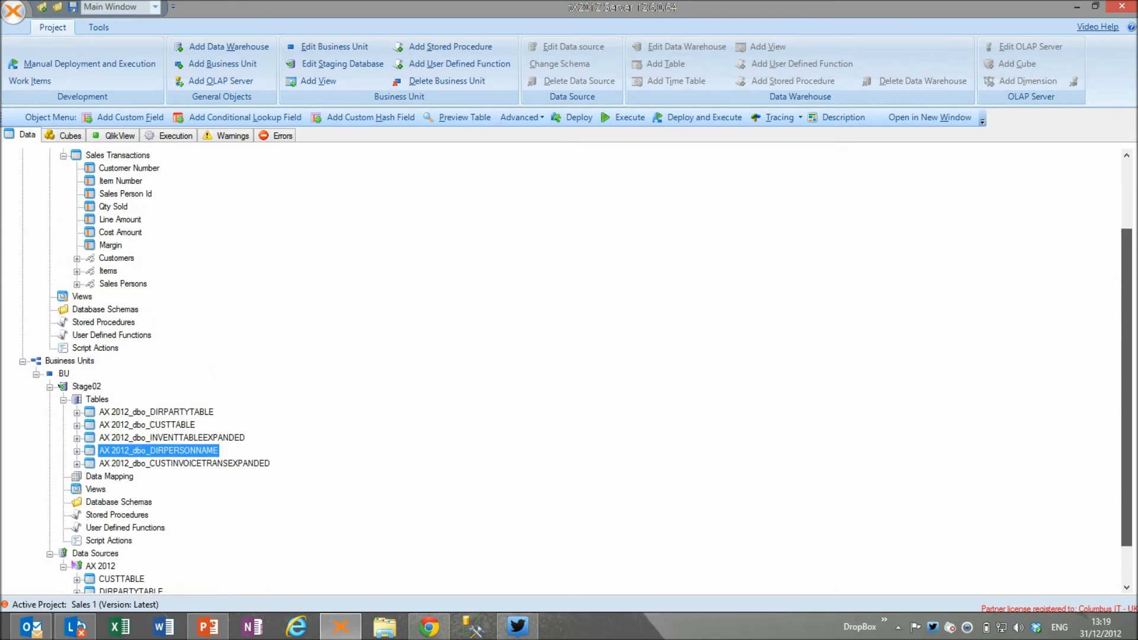
double_click(183, 501)
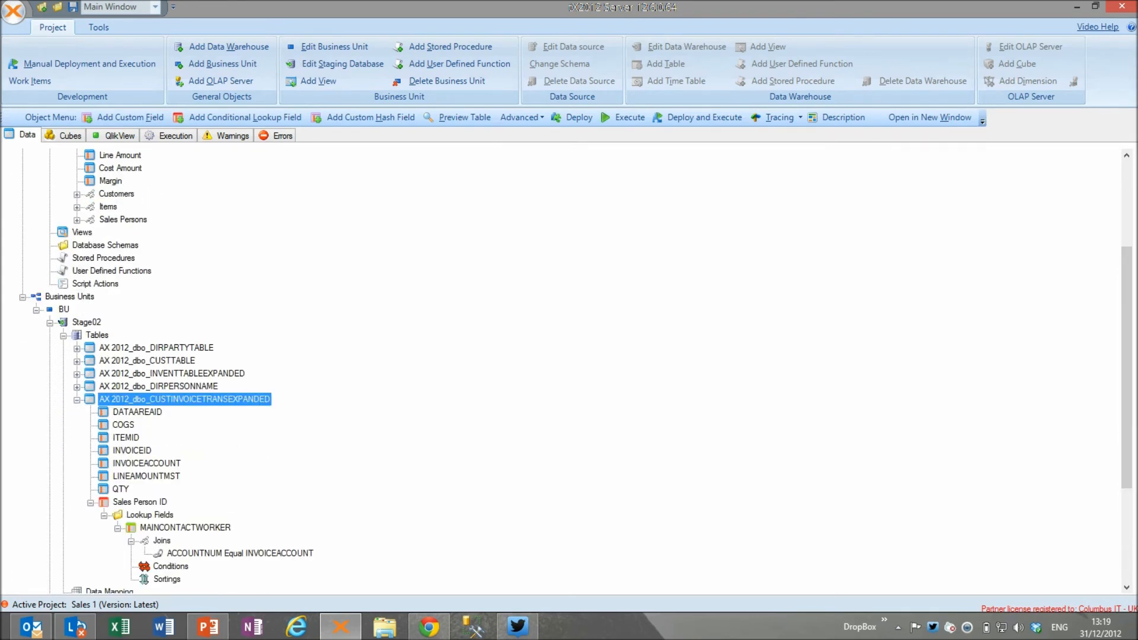
scroll(569, 370, "up", 3)
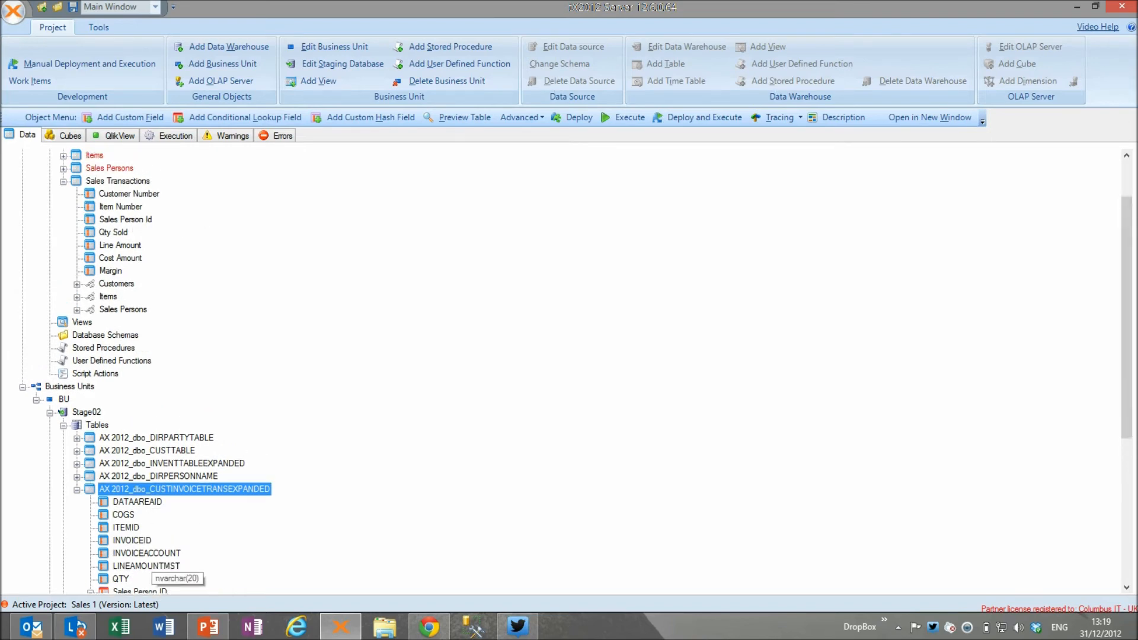
left_click(146, 553)
left_click_drag(147, 553, 129, 193)
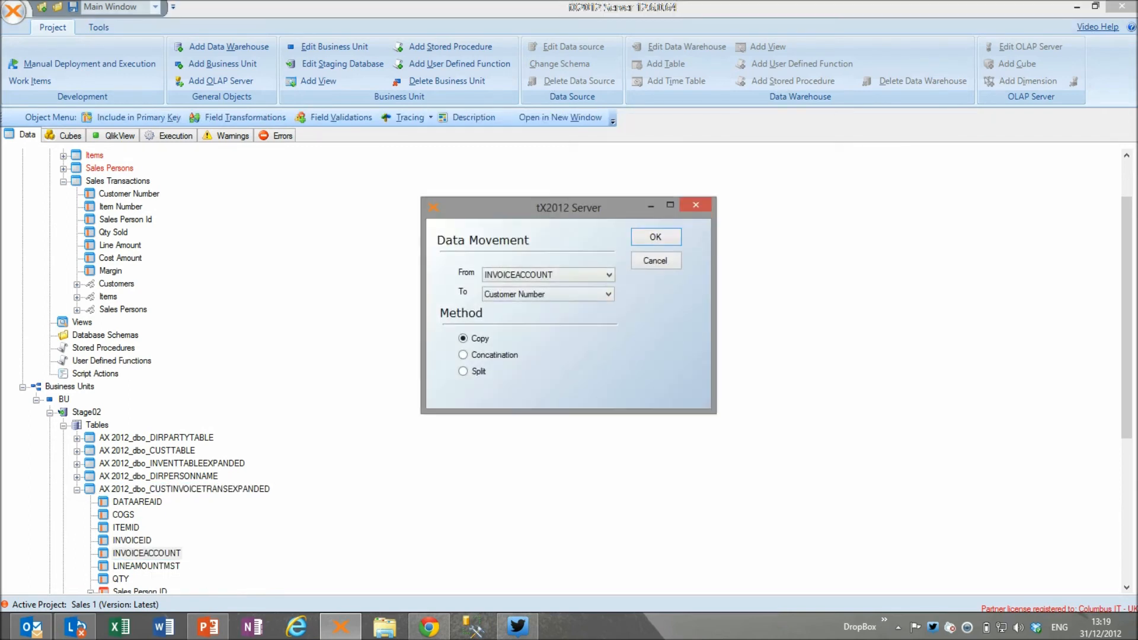
left_click(655, 233)
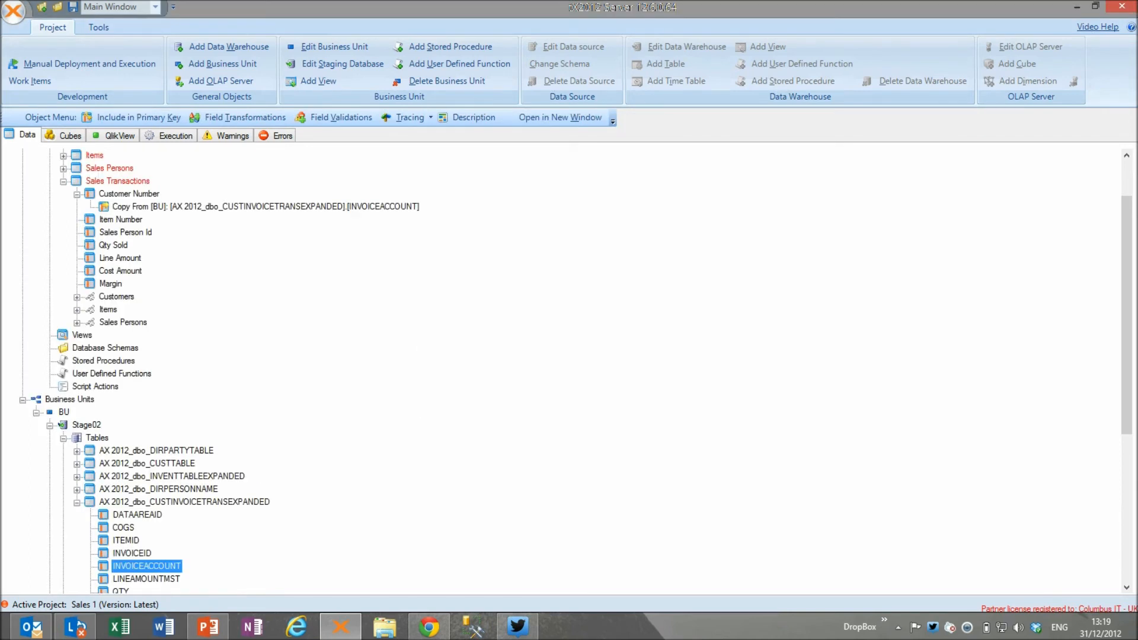
scroll(1126, 320, "down", 2)
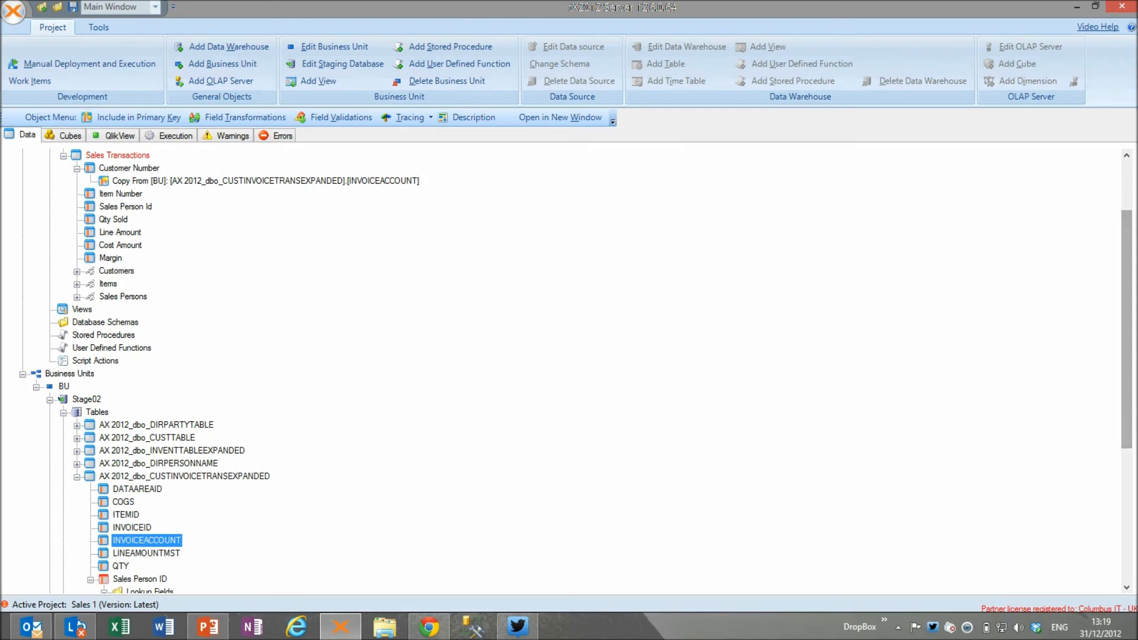
Step: Map ITEMID from the AX 2012_dbo_CUSTINVOICETRANSEXPANDED staging table to Item Number in the warehouse's Sales Transactions table
left_click(126, 514)
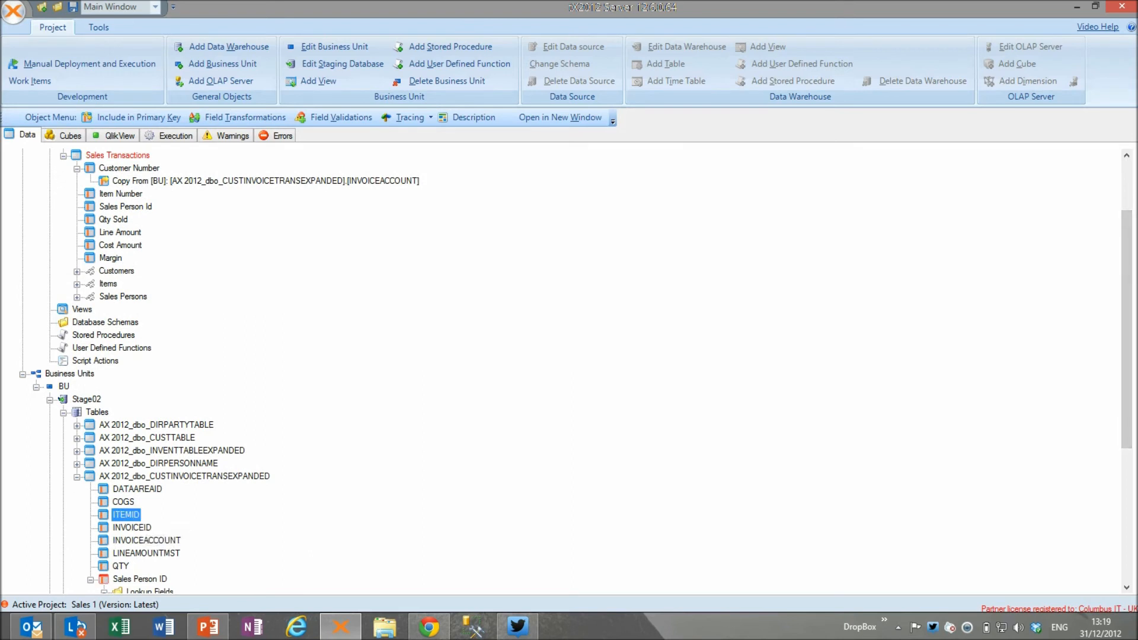
left_click_drag(125, 514, 121, 193)
left_click(655, 237)
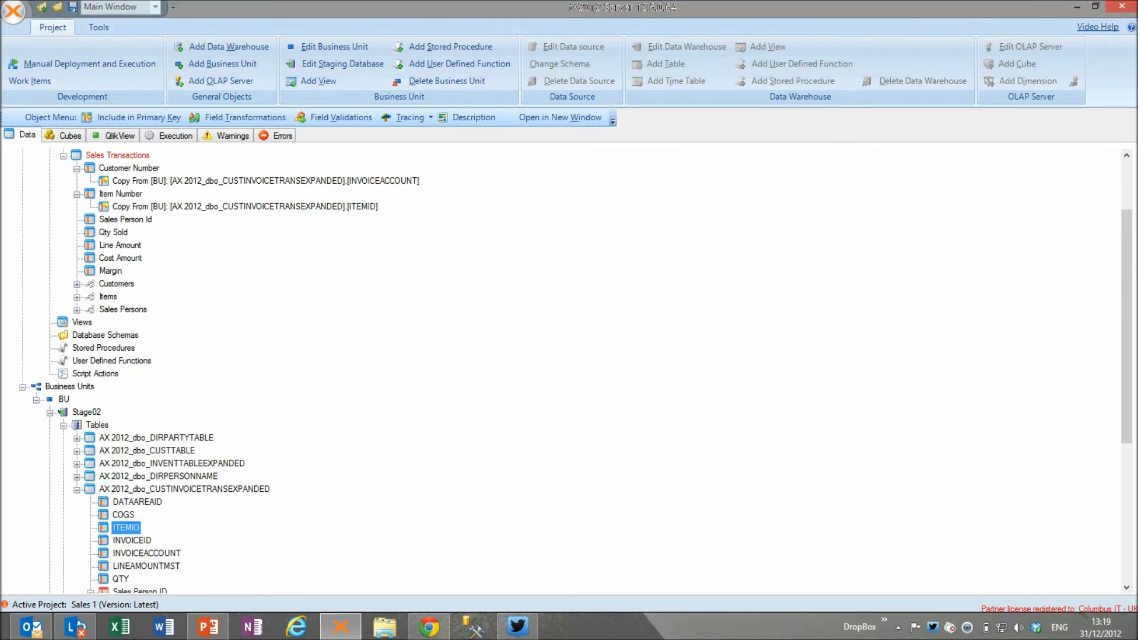
Step: Map the CUSTINVOICETRANSEXPANDED lookup field Sales Person ID to Sales Person Id in the Sales Transactions table, using the Copy method
scroll(1126, 326, "down", 1)
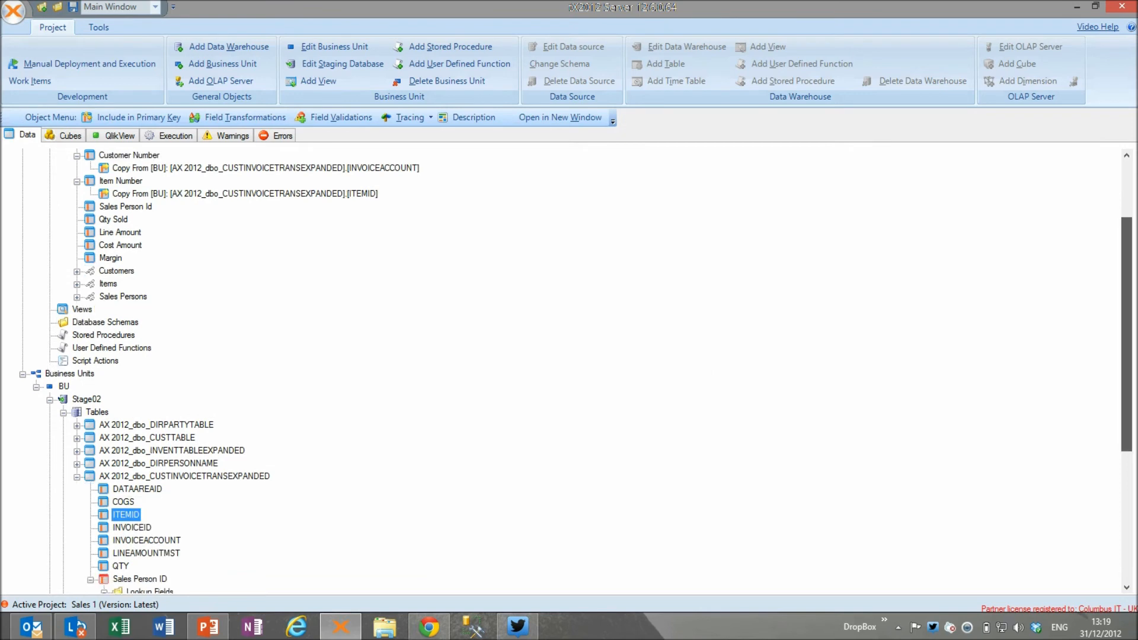
left_click(140, 579)
scroll(140, 579, "down", 2)
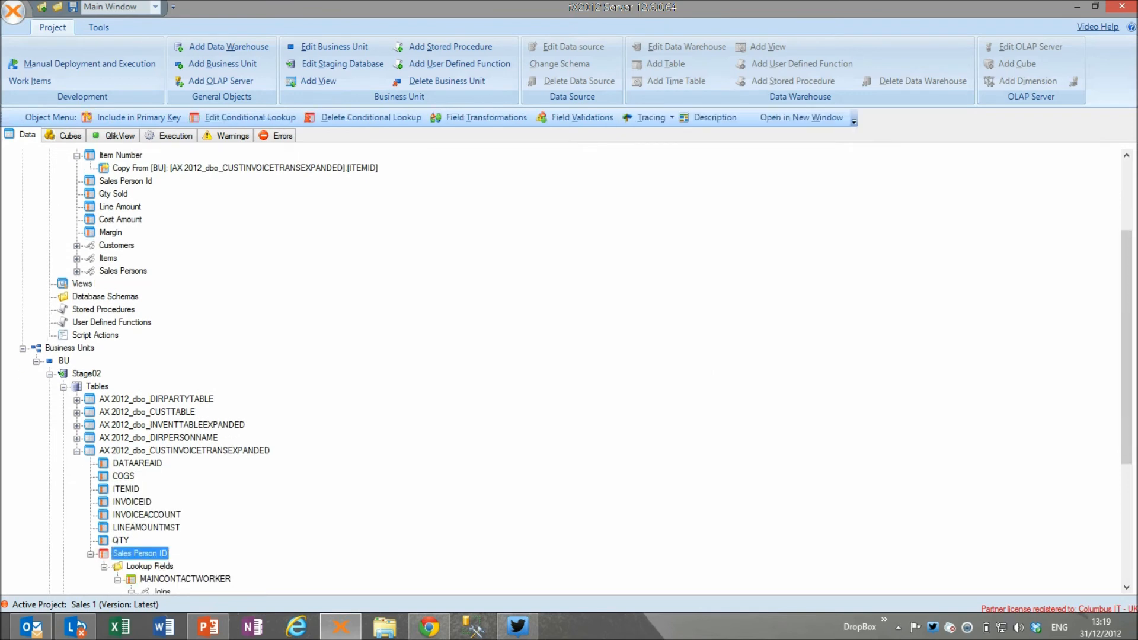
left_click_drag(140, 553, 125, 180)
key("Return")
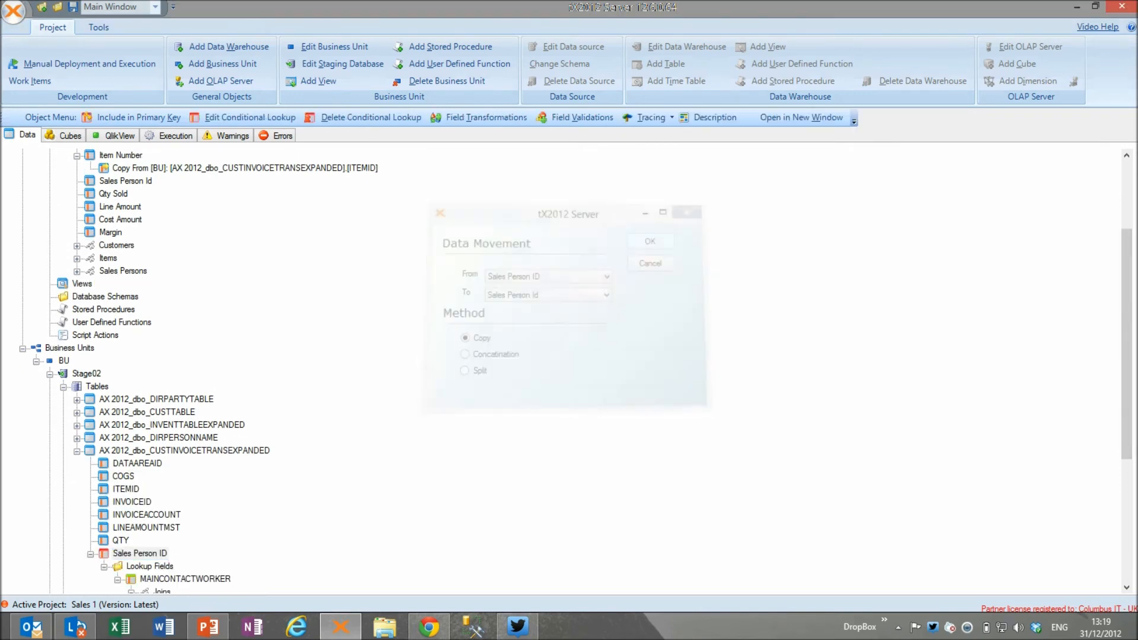
Step: Map QTY to Qty Sold and LINEAMOUNTMST to Line Amount in the Sales Transactions table with the Copy method
left_click(121, 553)
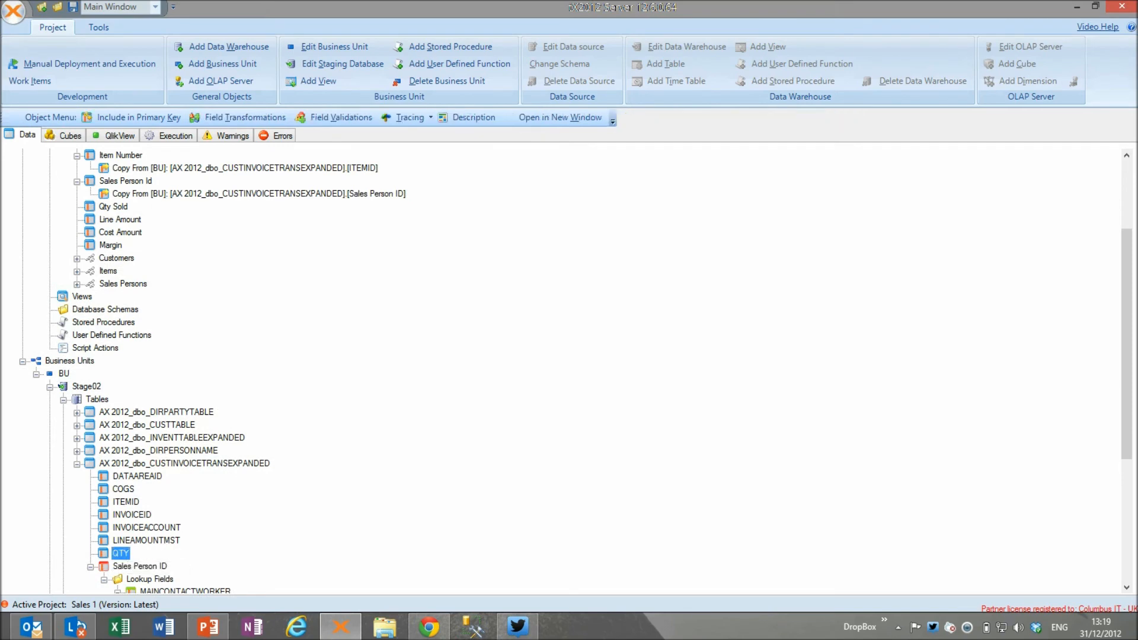
left_click_drag(120, 553, 113, 206)
key("Return")
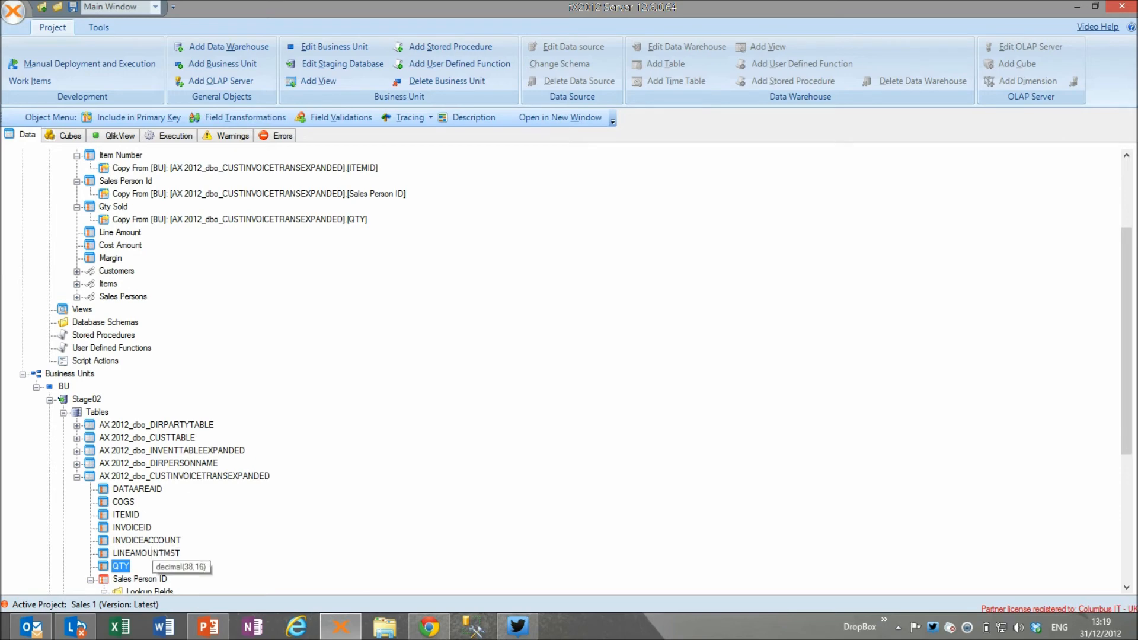
left_click(144, 555)
left_click_drag(146, 553, 120, 231)
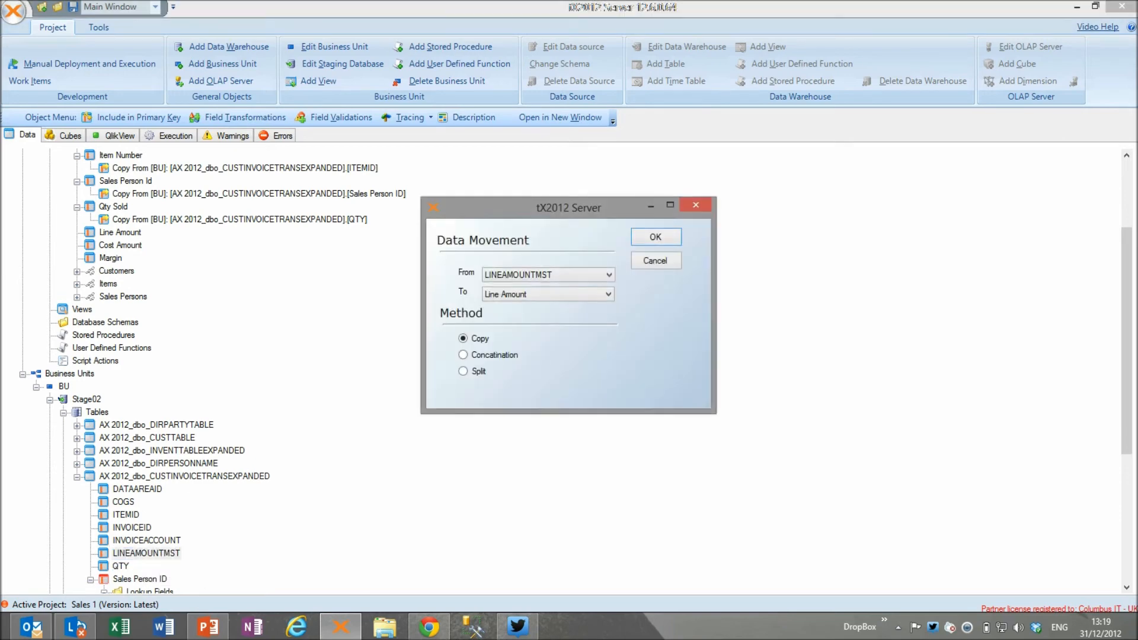
key("Return")
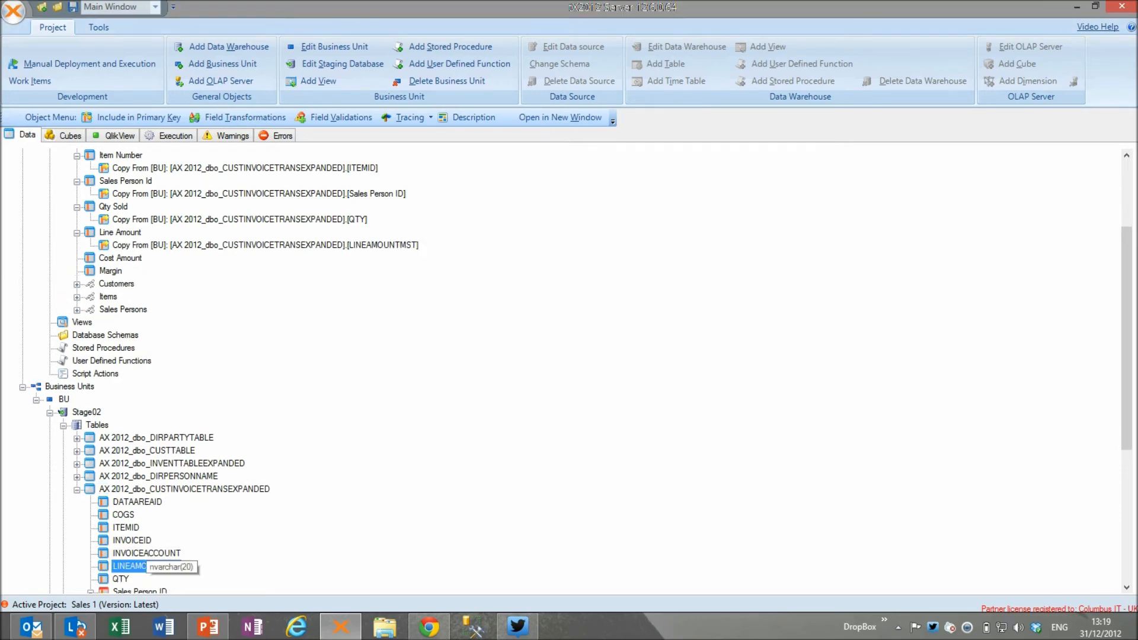
Step: Map COGS to Cost Amount in the Sales Transactions table with the Copy method, and review the Margin field's custom transformation
left_click(124, 515)
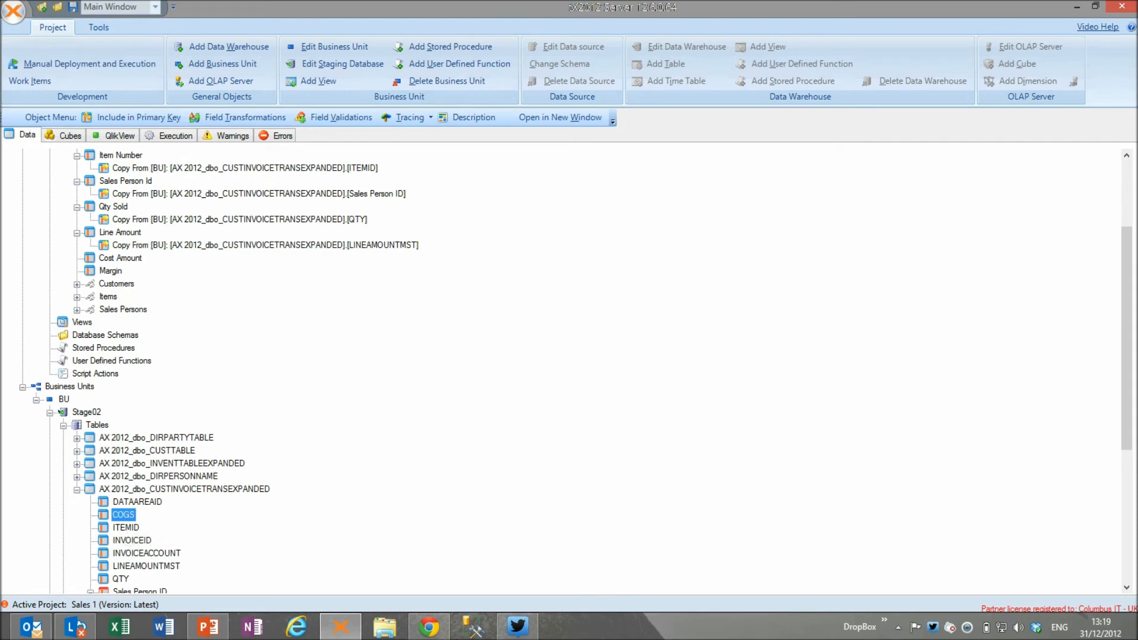
left_click_drag(123, 515, 120, 258)
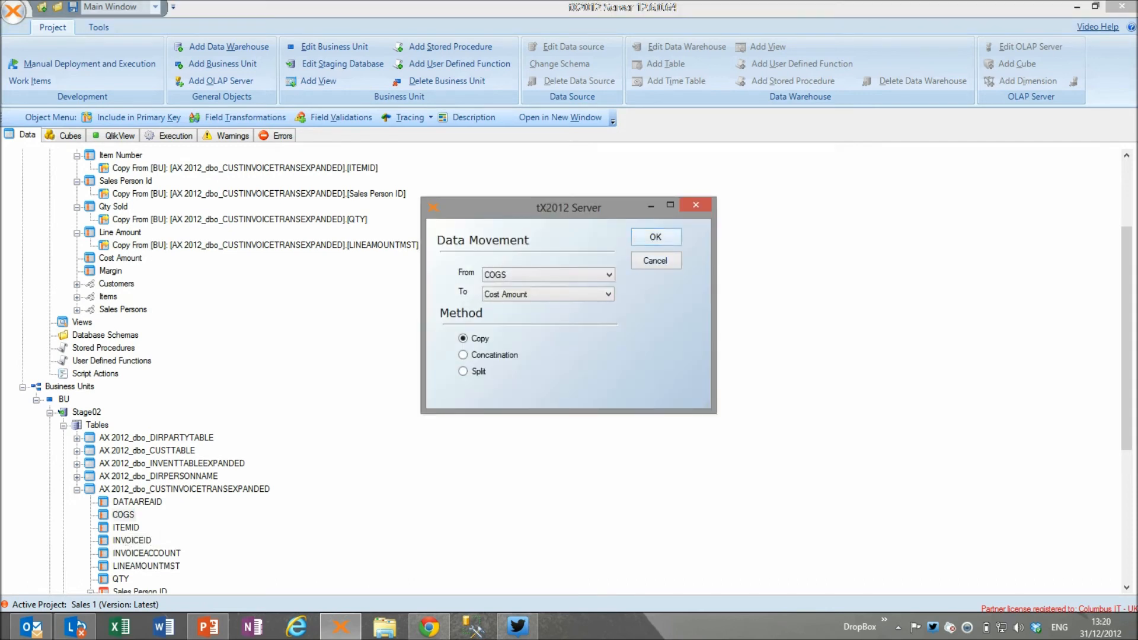
key("Return")
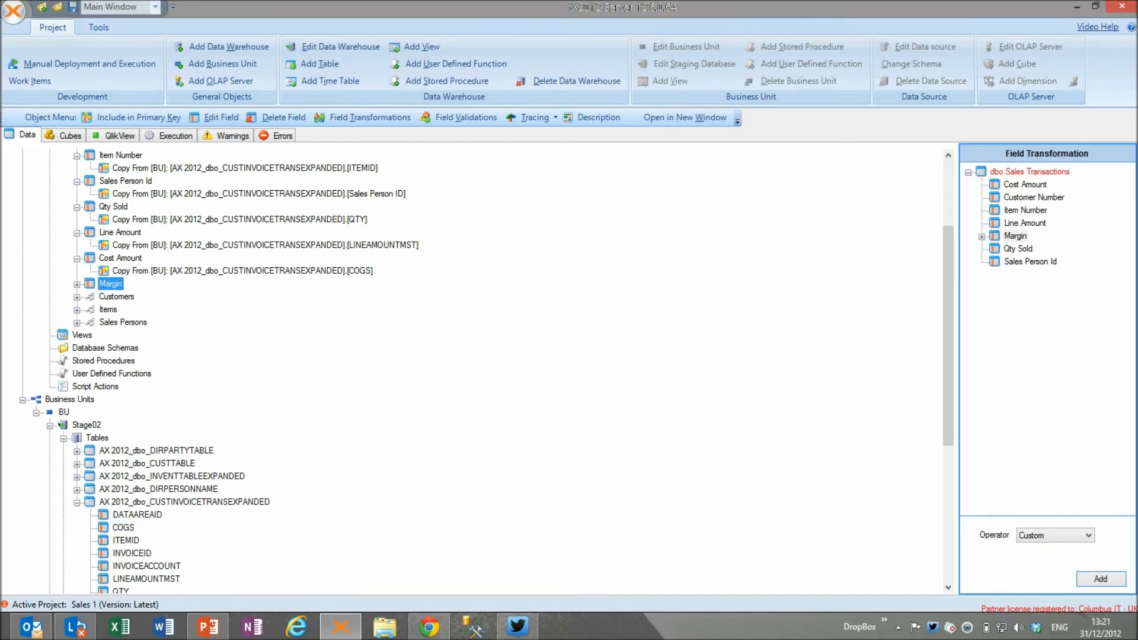
key("Right")
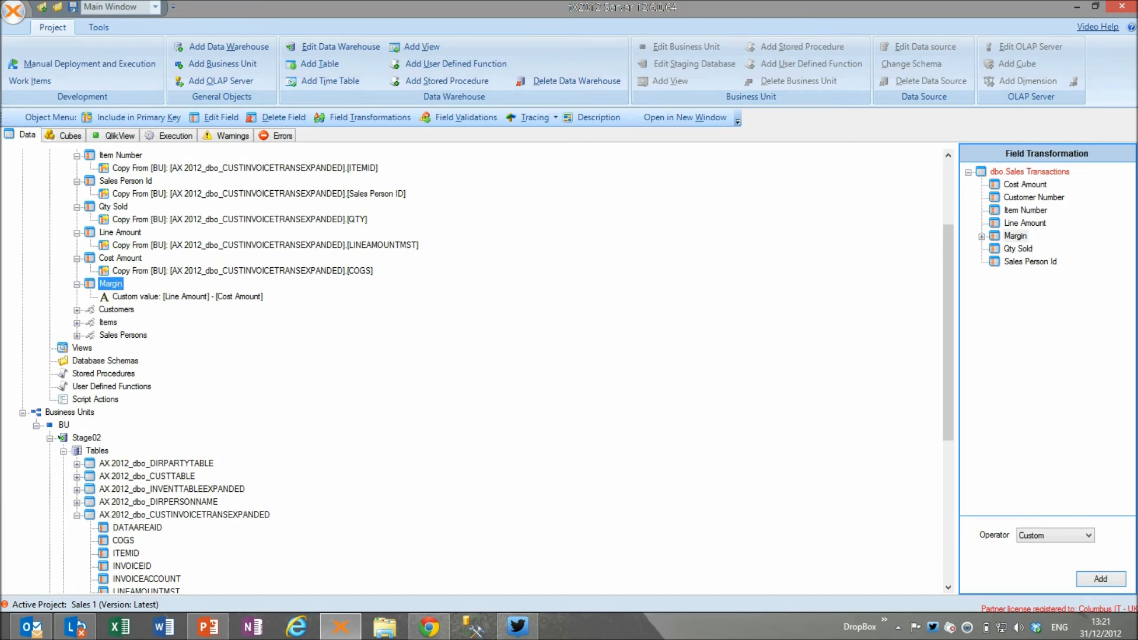
key("Left")
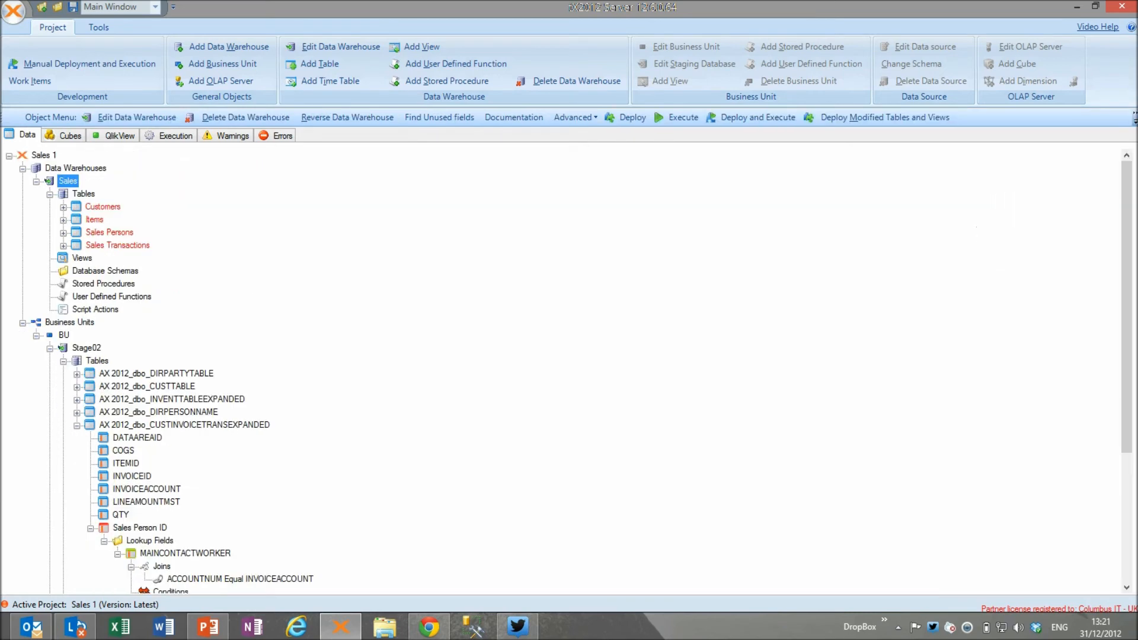
Step: Deploy and execute the modified tables and views of the Sales data warehouse, leaving the version note blank
key("shift+F10")
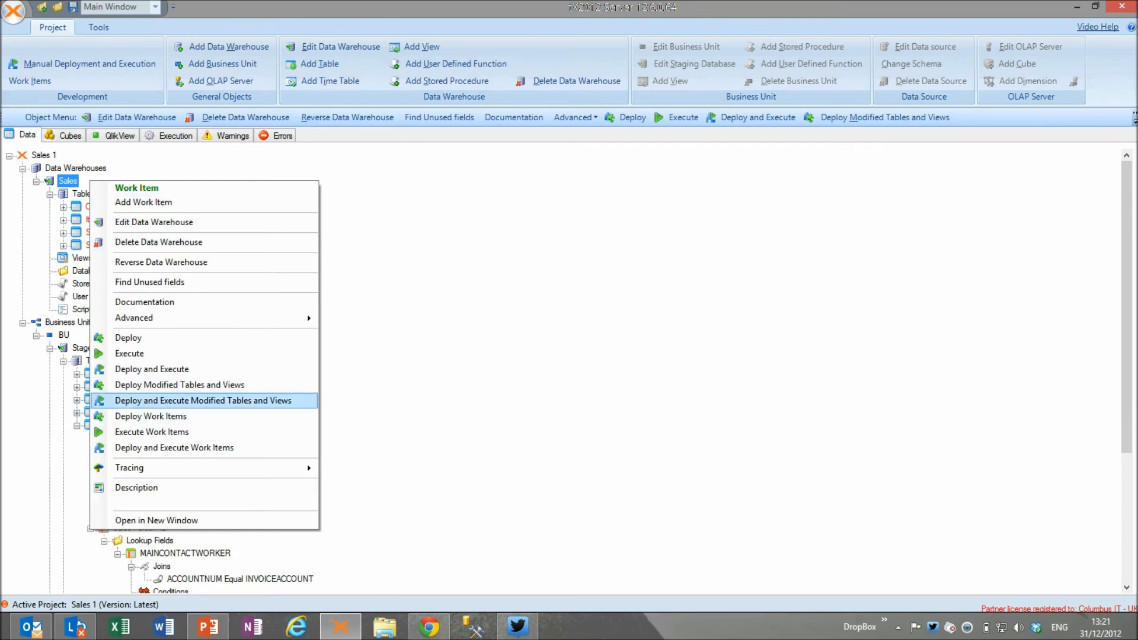
key("Return")
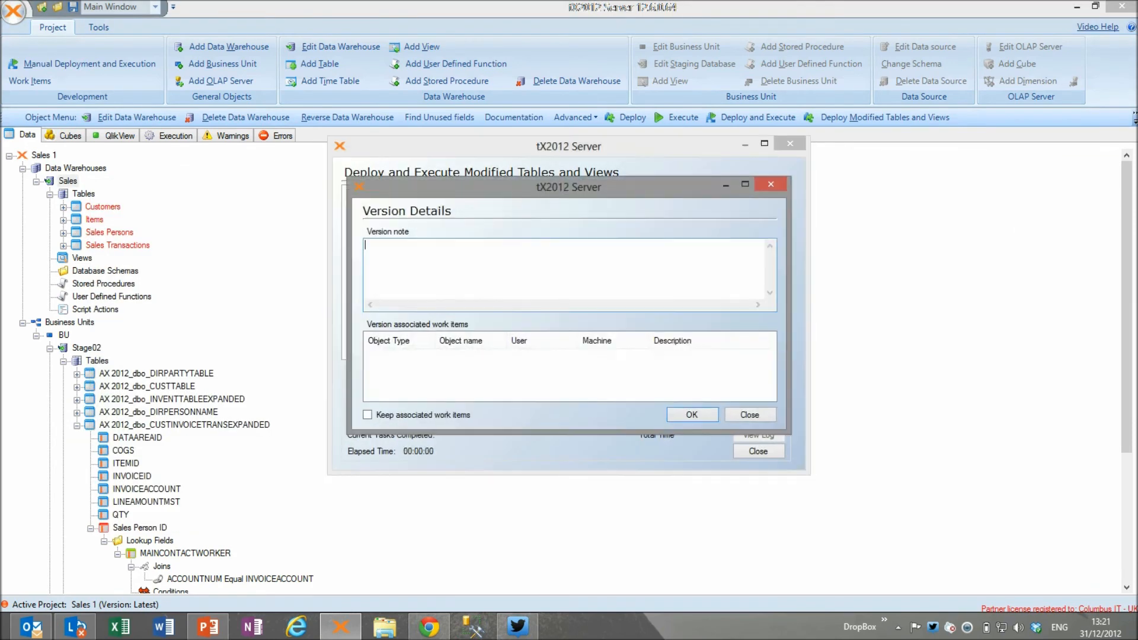
key("Return")
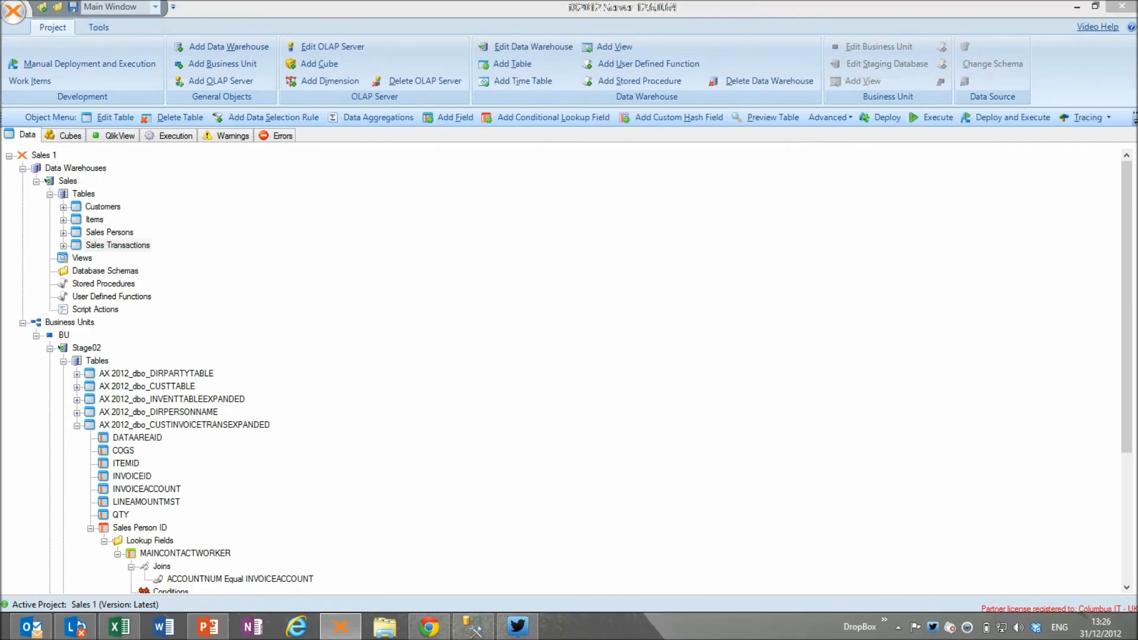
Step: Preview the loaded rows of the warehouse's Customers table and close the preview
right_click(97, 206)
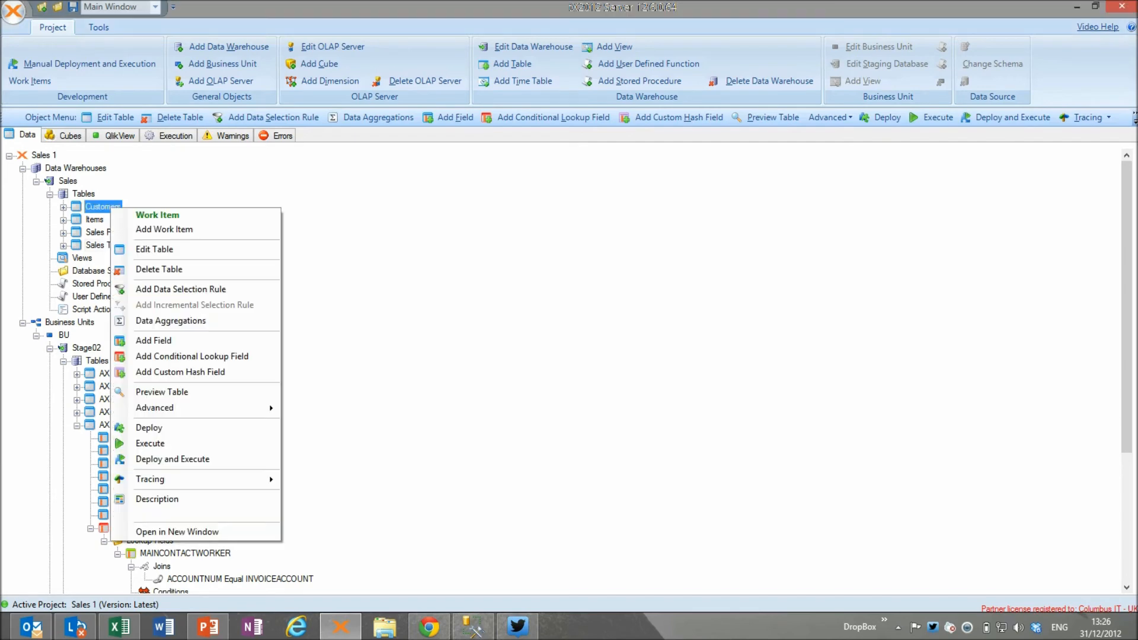
key("Escape")
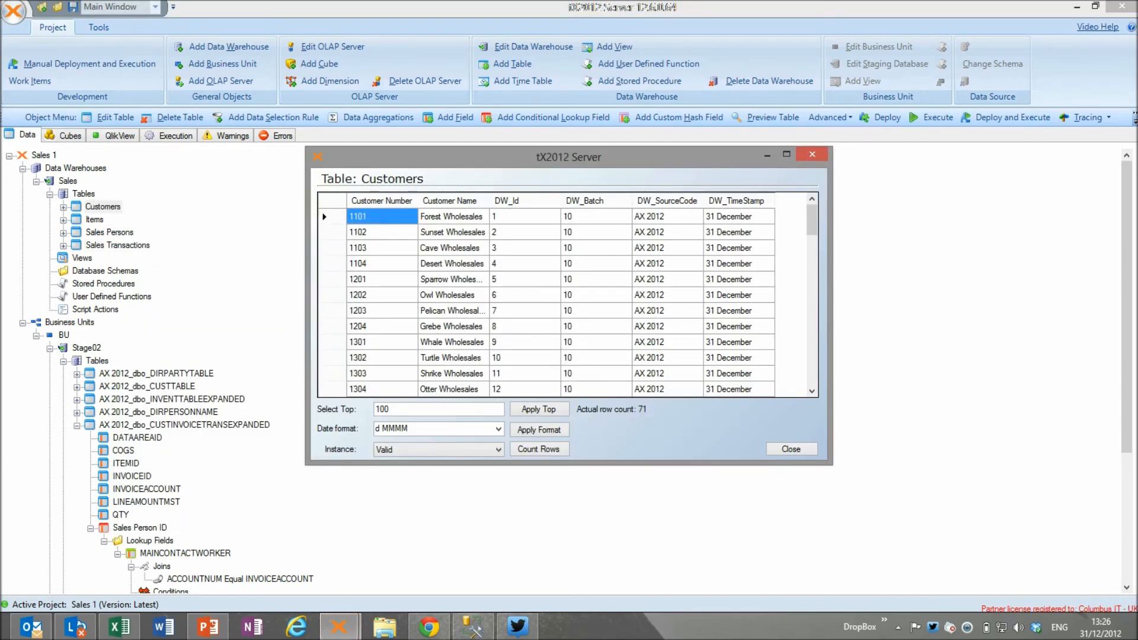
key("Escape")
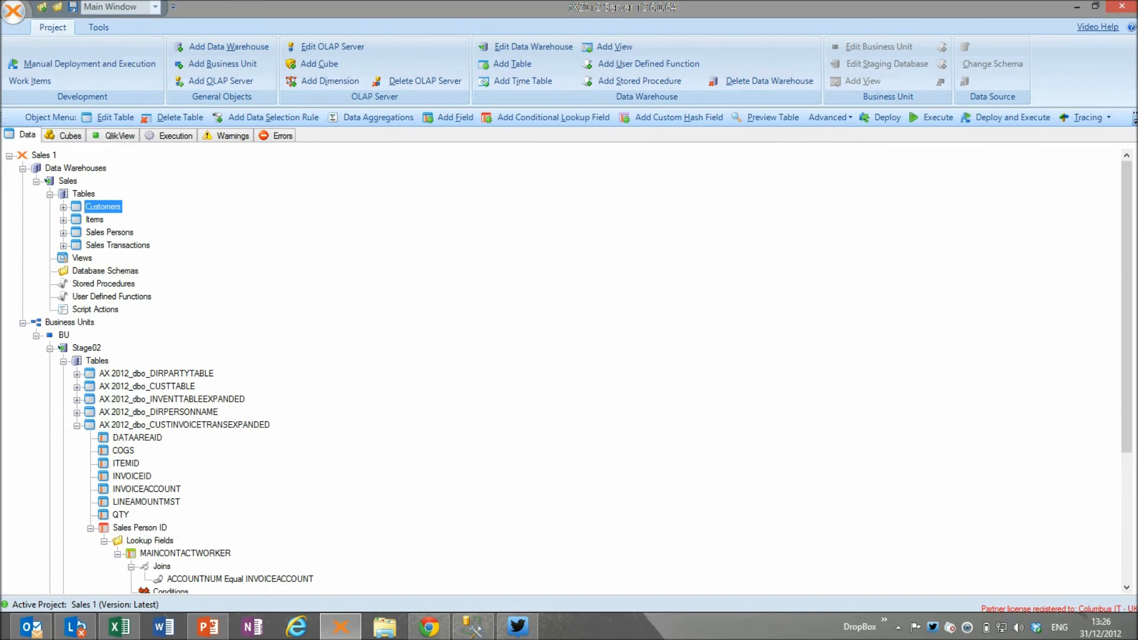
Step: Preview the warehouse's Sales Transactions table and switch the preview from the Valid to the Raw instance
right_click(145, 245)
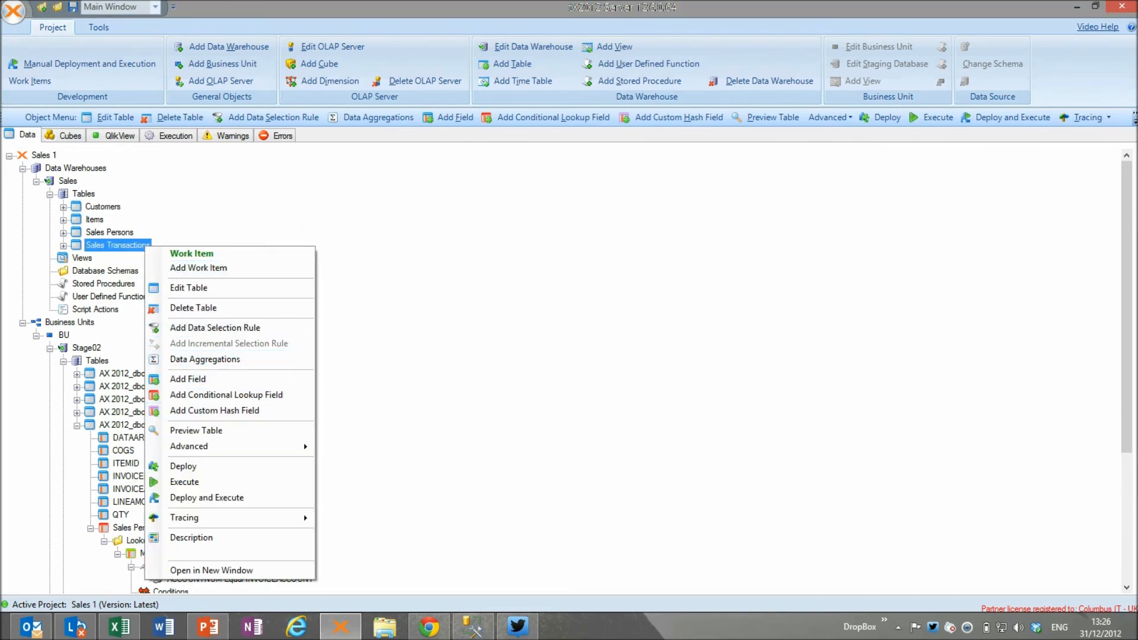
key("Down")
key("Return")
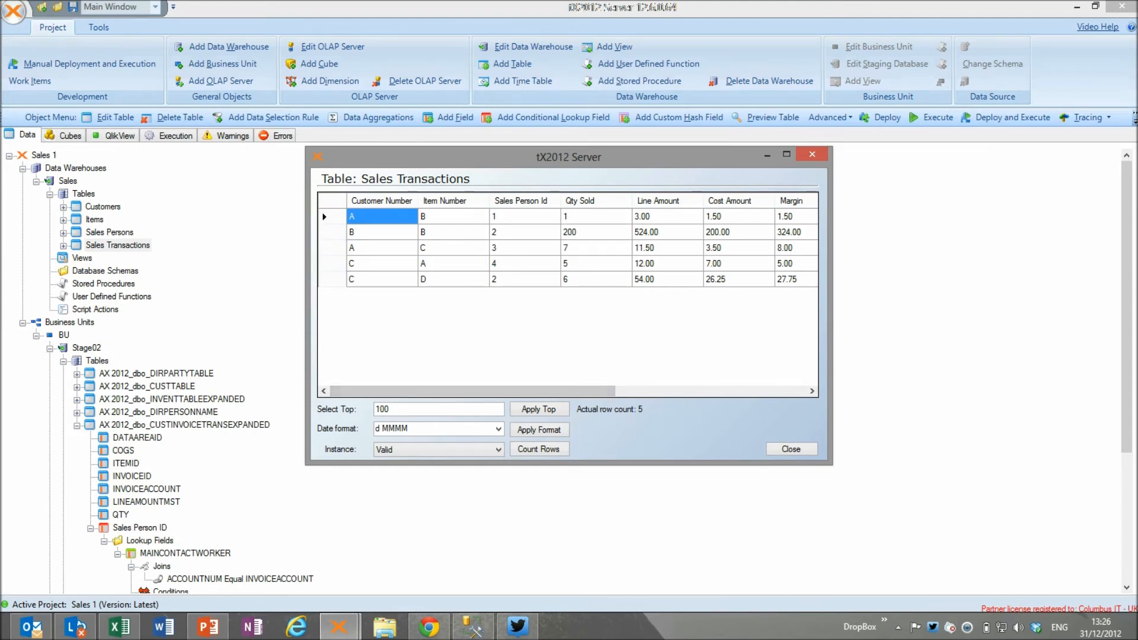
key("alt+Down")
key("Down")
key("Down")
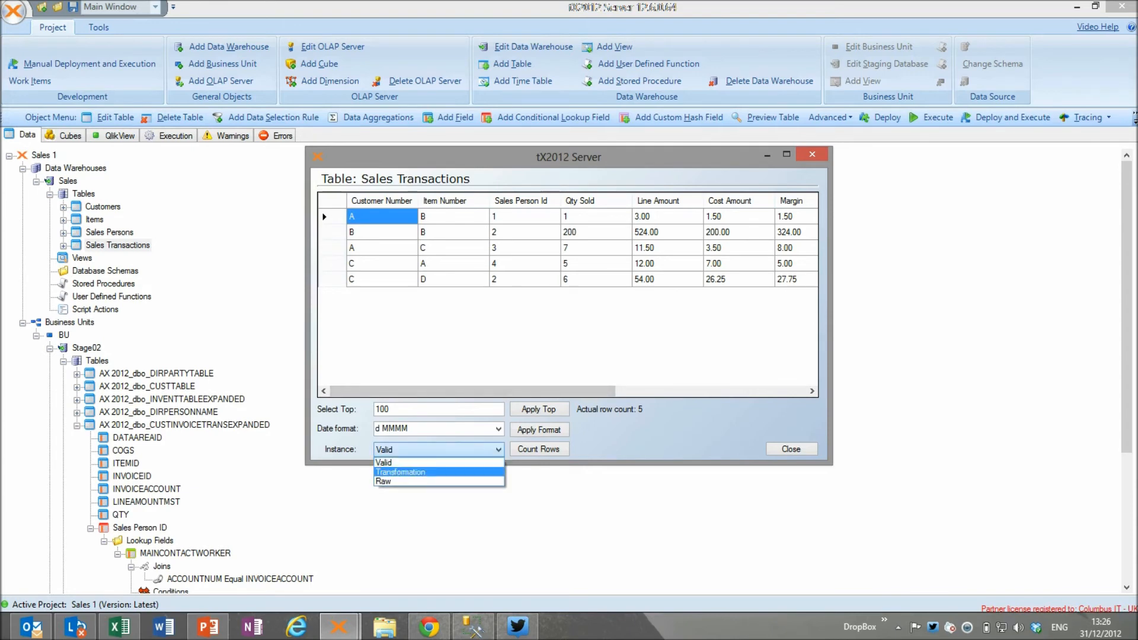
key("Return")
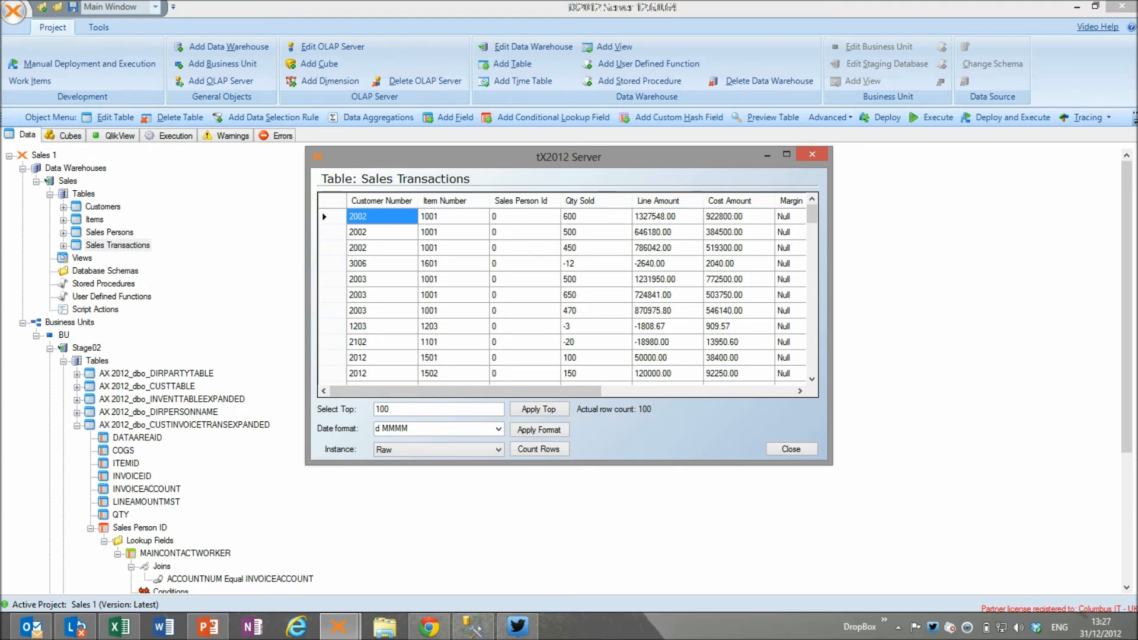
Step: Compare the Valid and Raw instances of Sales Transactions once more, checking the sales person ids, and close the preview
key("alt+Down")
key("Up")
key("Up")
key("Return")
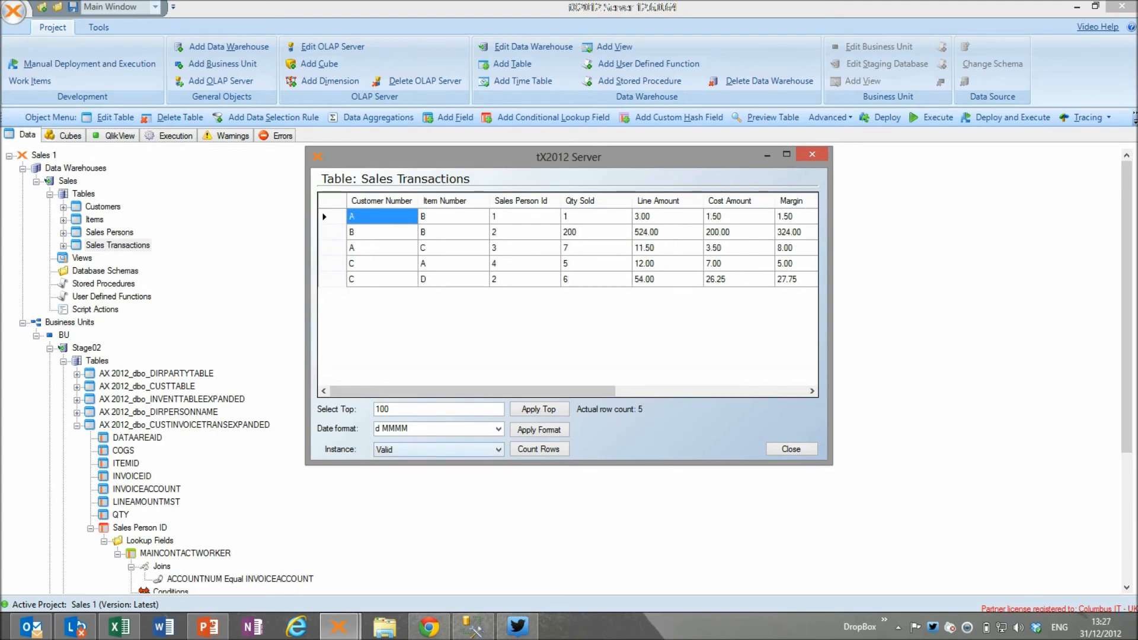
key("alt+Down")
key("Down")
key("Down")
key("Return")
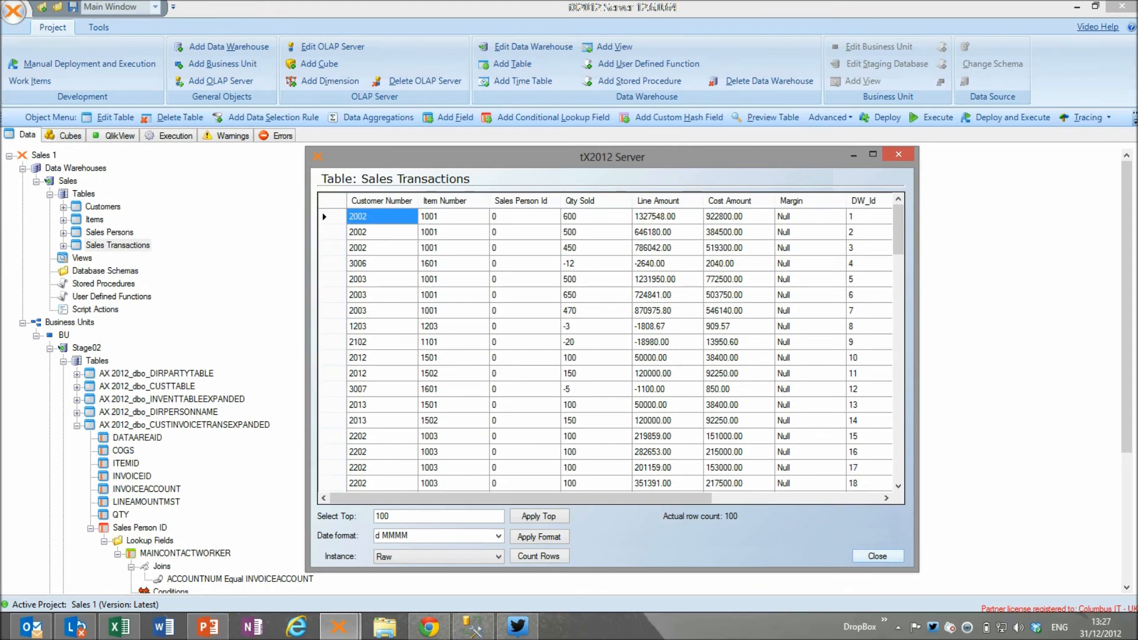
left_click(877, 556)
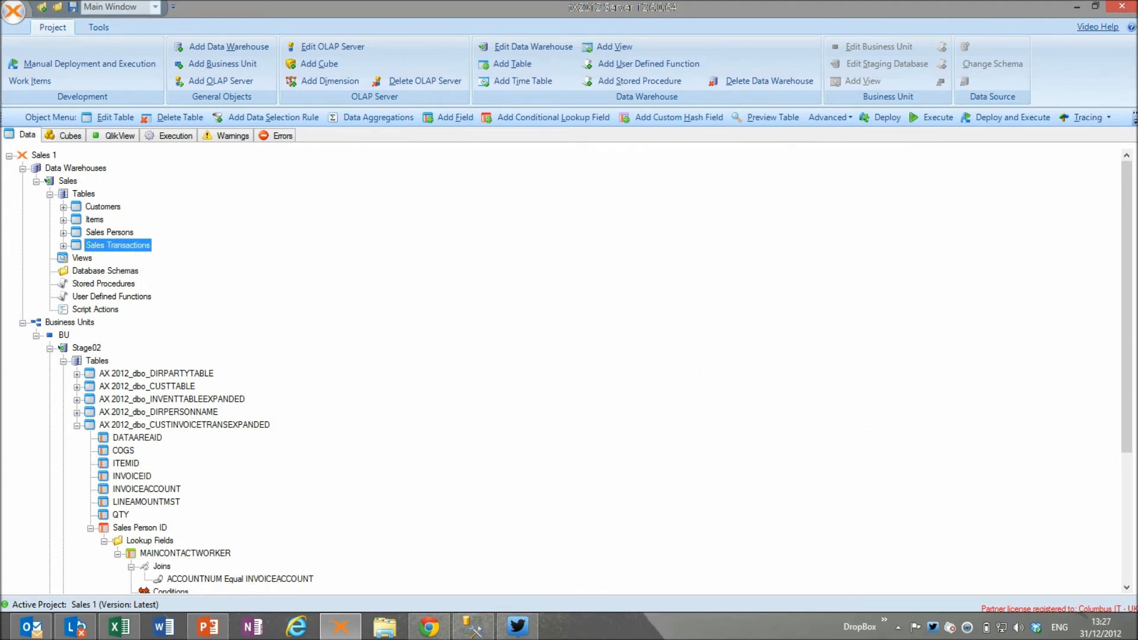
Step: Add a custom data row to the Sales Persons table with Sales Person Id 0 and Sales Person Name "No Sales Person in AX"
double_click(110, 232)
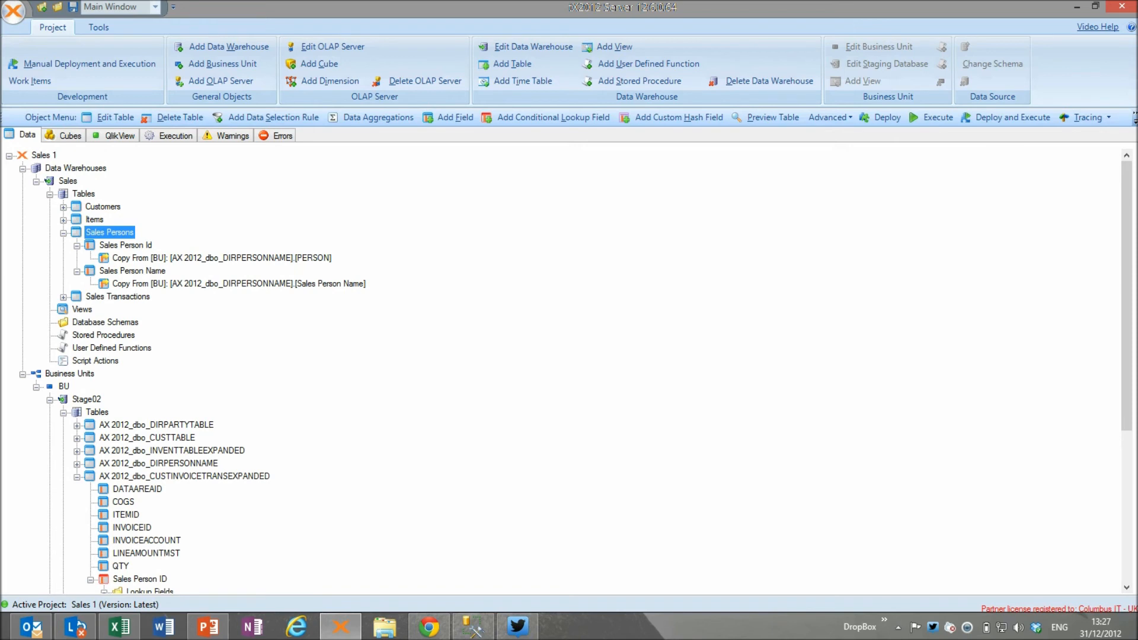
right_click(124, 233)
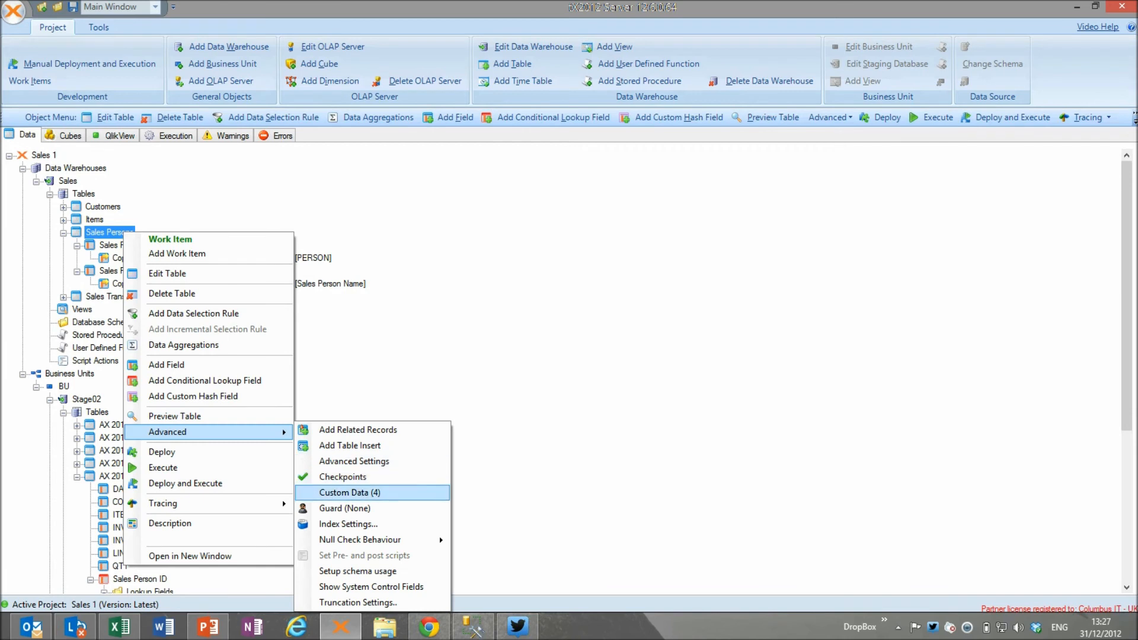
left_click(338, 493)
left_click(505, 338)
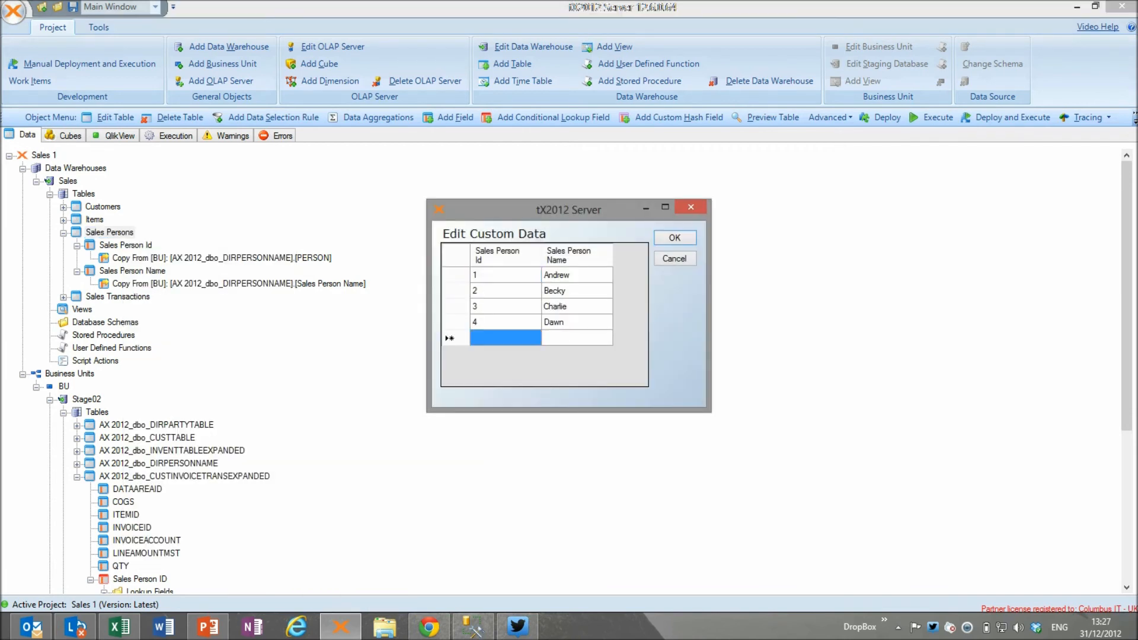
type("0")
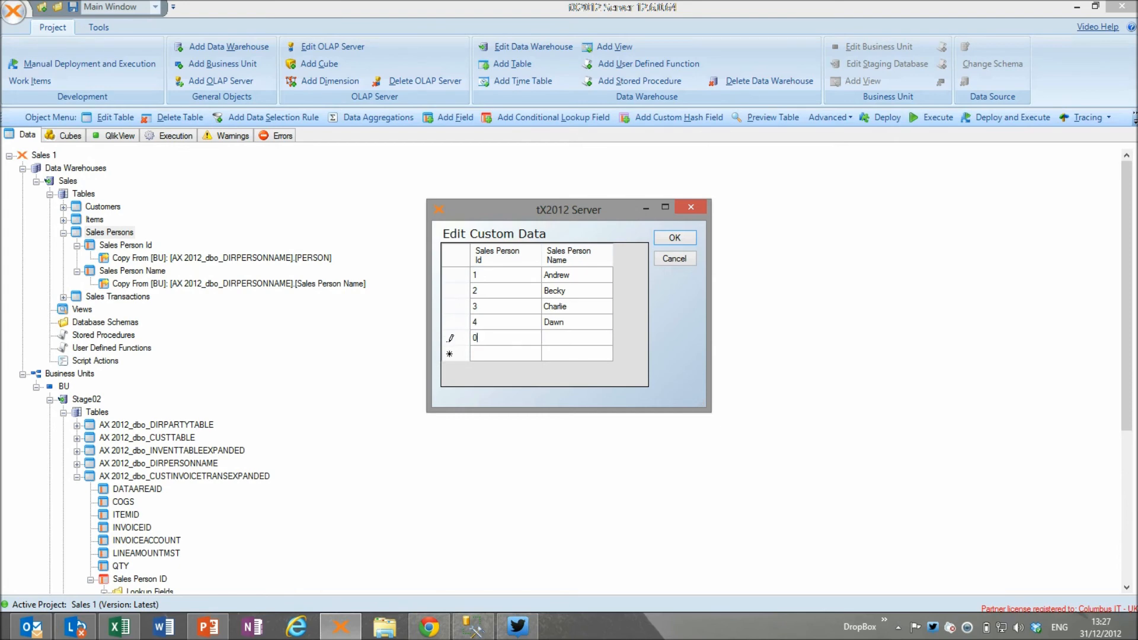
left_click(577, 338)
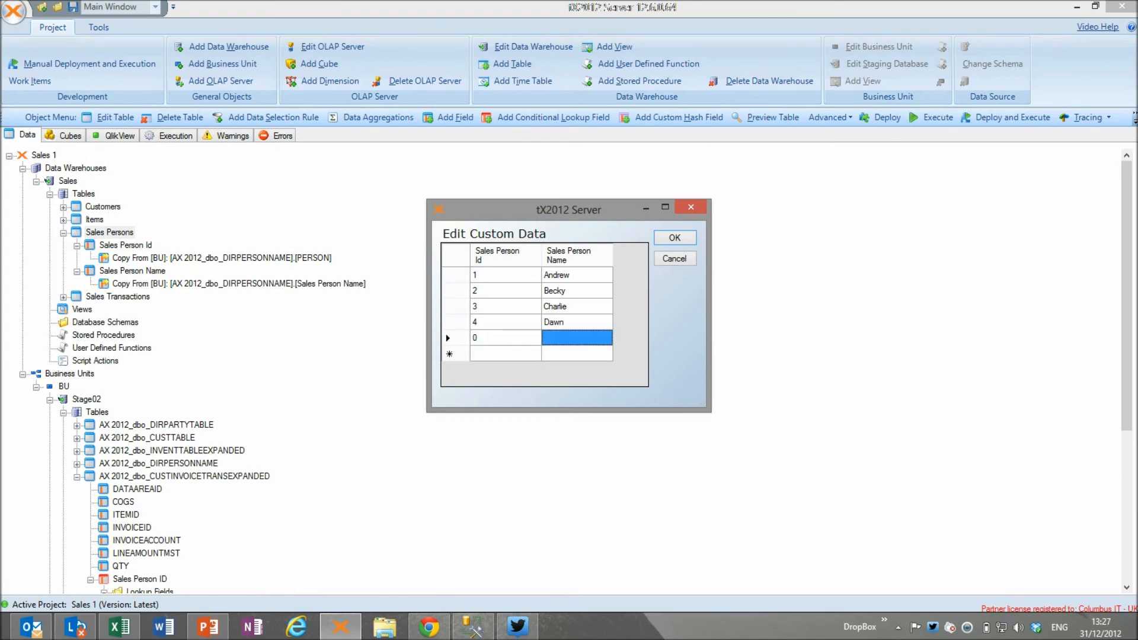
type("No ")
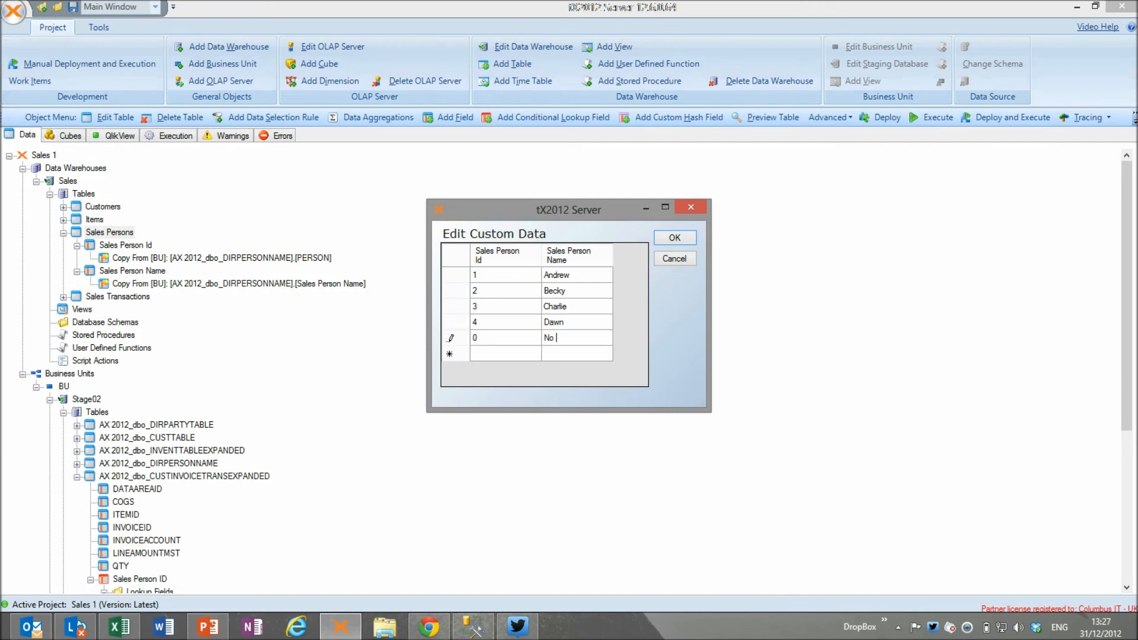
type("Sales Peron")
key("BackSpace")
key("BackSpace")
key("BackSpace")
type("son in AX")
key("Return")
left_click(675, 237)
Step: Deploy and execute the Sales Persons table, accepting the version details
right_click(134, 232)
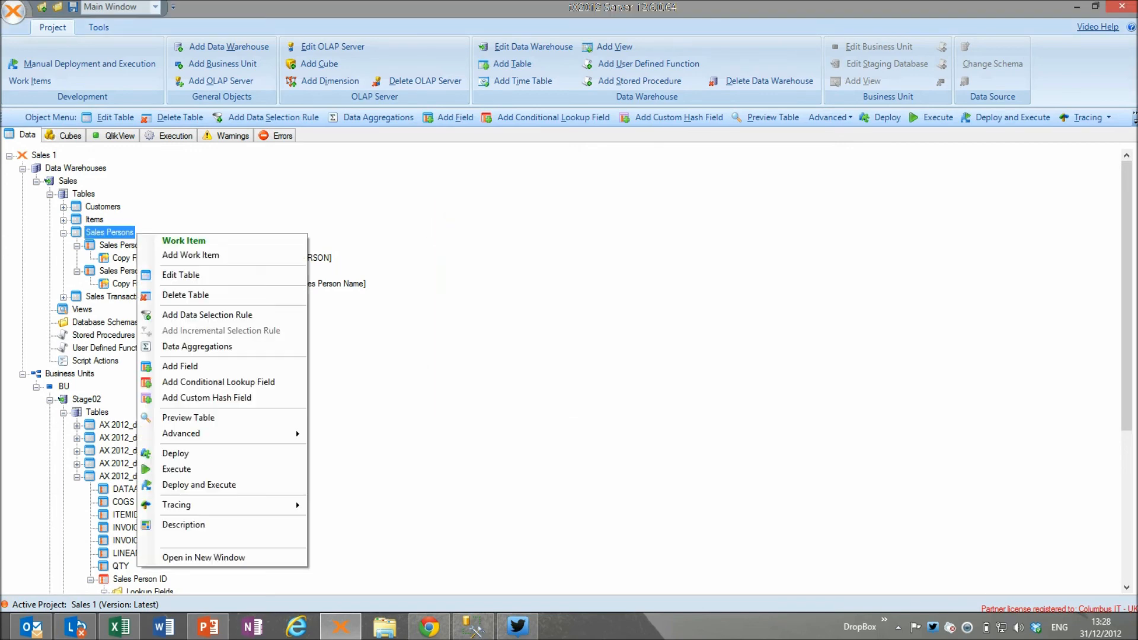
left_click(199, 485)
left_click(759, 401)
left_click(679, 414)
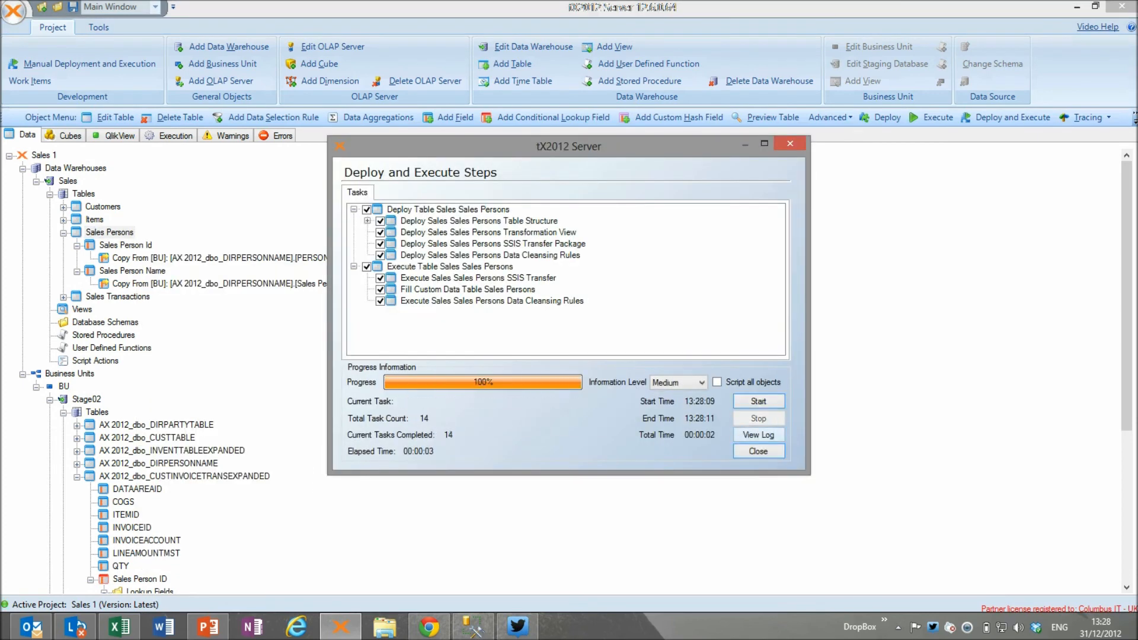
Step: Close the finished deployment of Sales Persons and execute the warehouse's Sales Transactions table
left_click(758, 452)
key("Left")
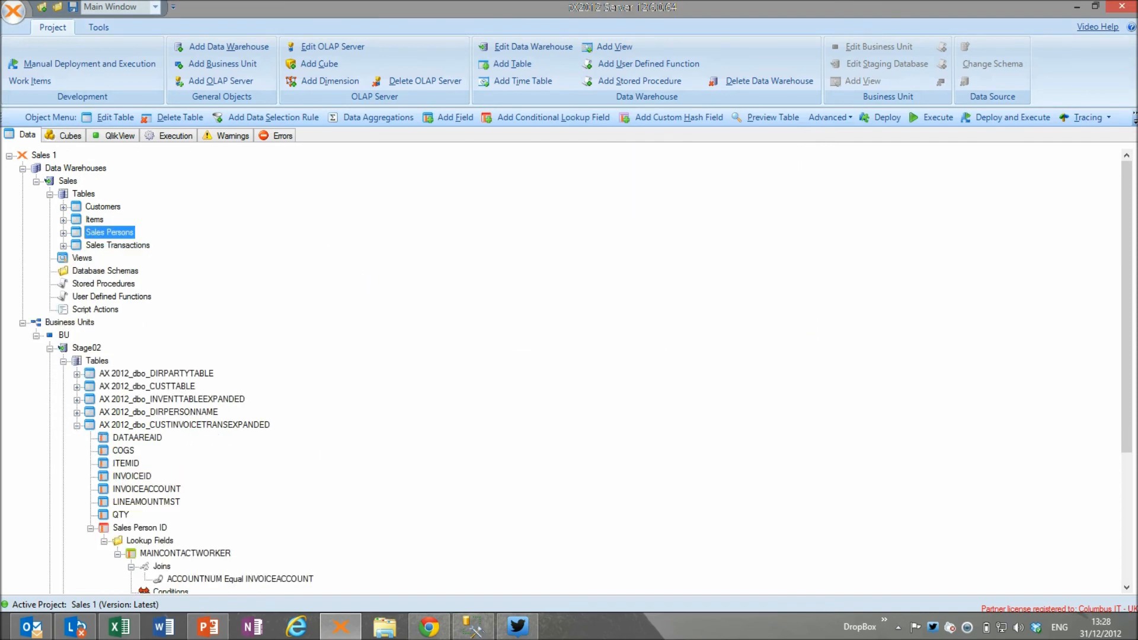
right_click(116, 247)
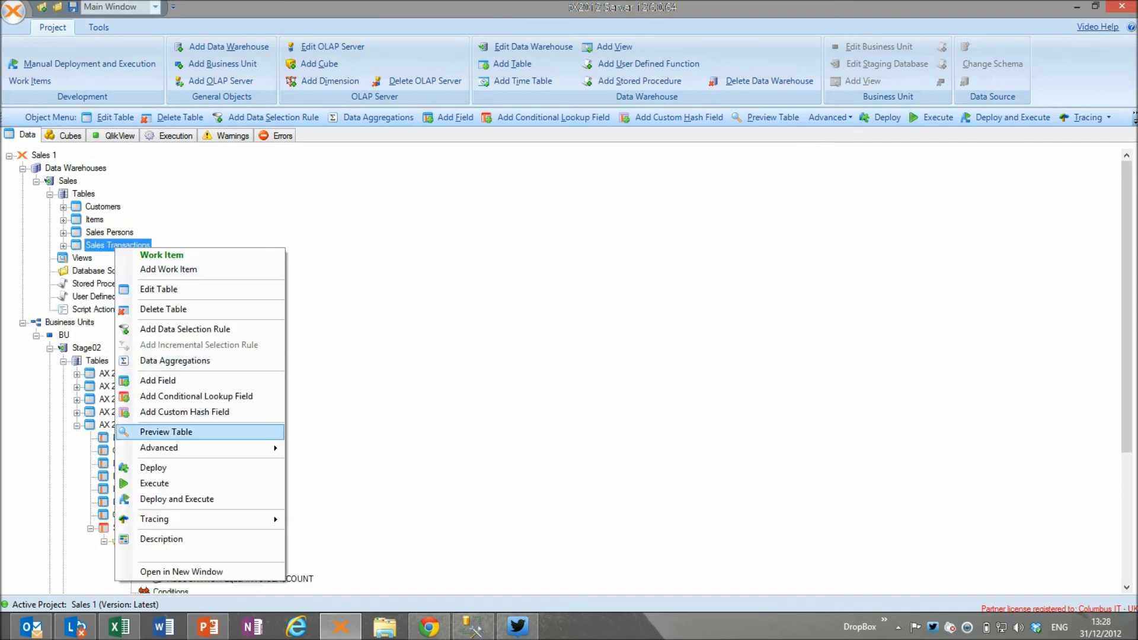
left_click(154, 483)
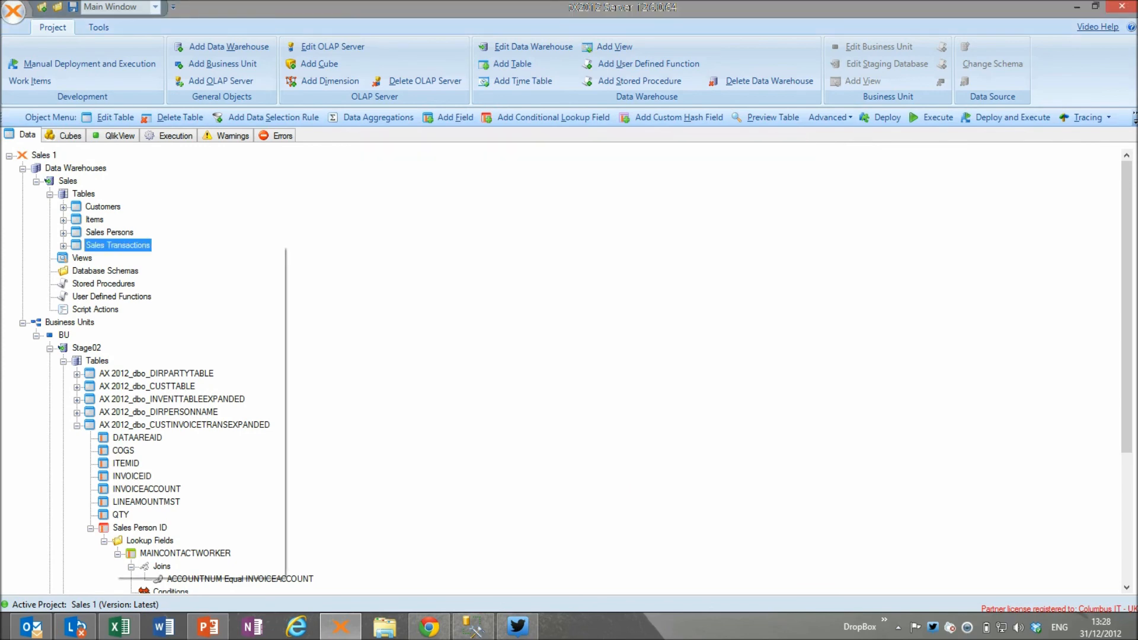
Step: Preview the Valid instance of Sales Transactions, checking the Sales Person Id values, and close the preview
right_click(116, 245)
left_click(172, 429)
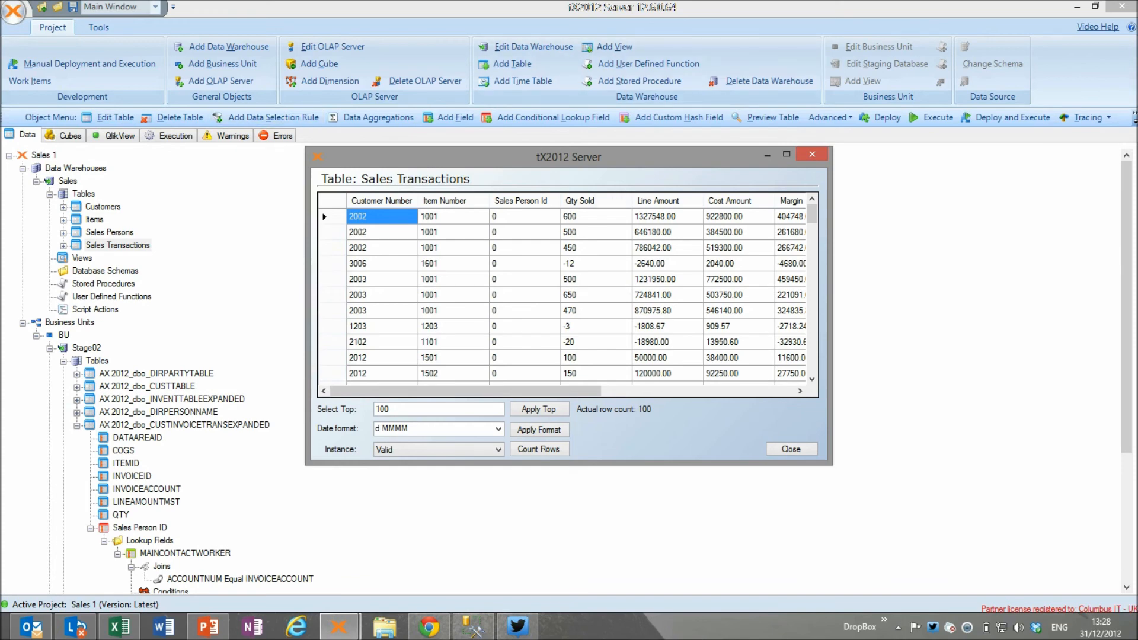
key("Escape")
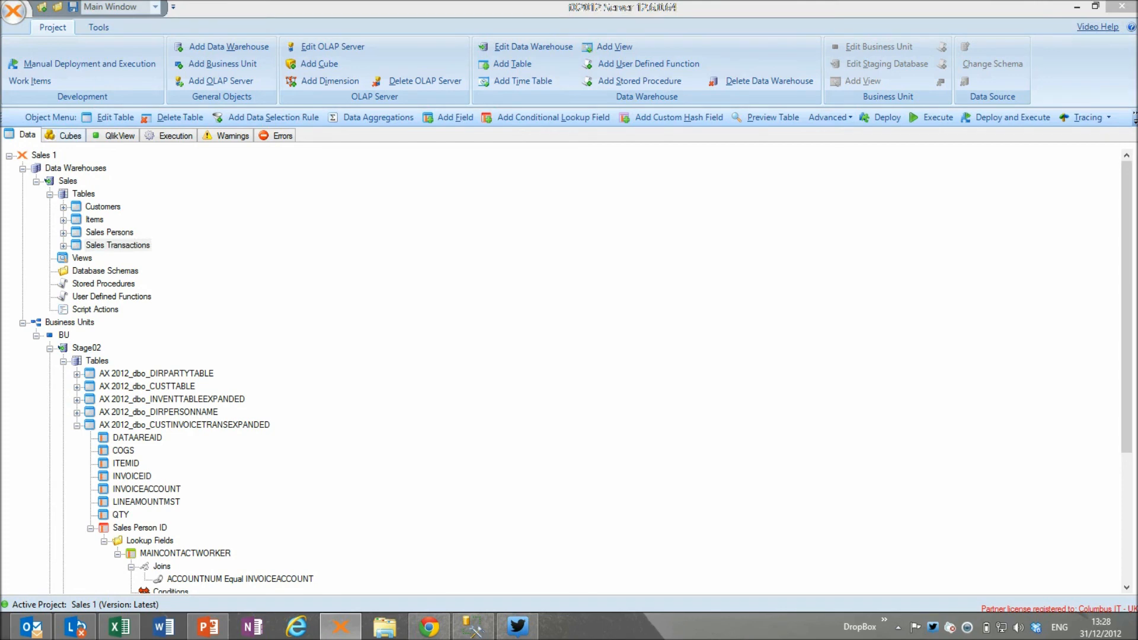
Step: Review the measures of the Sales Transactions cube and execute the UK0083 OLAP server
left_click(66, 135)
double_click(59, 162)
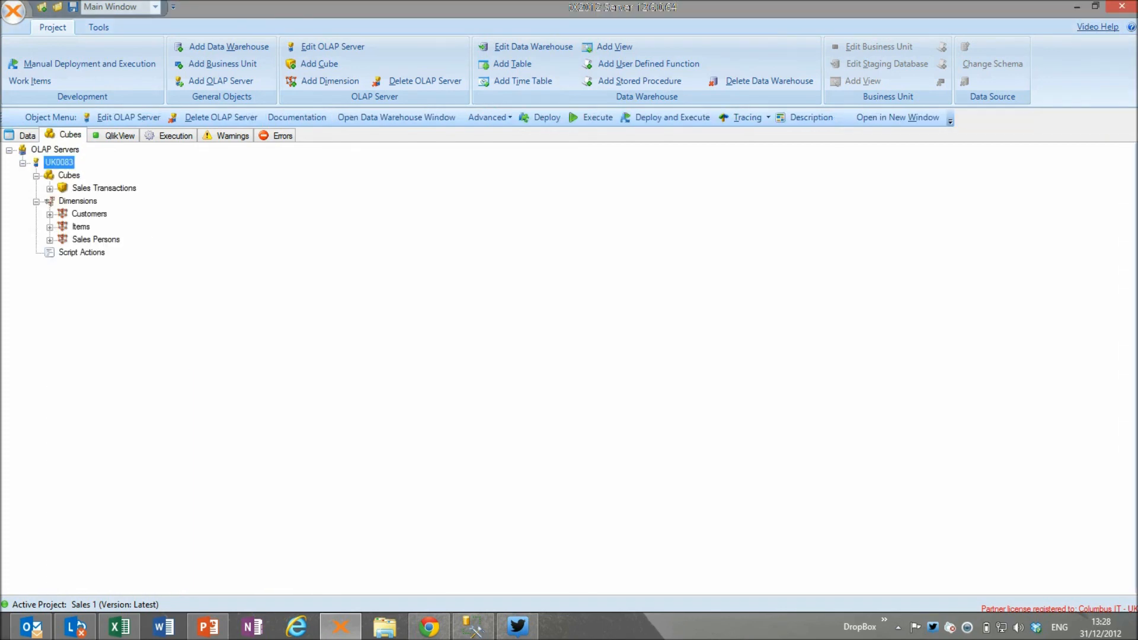
double_click(104, 188)
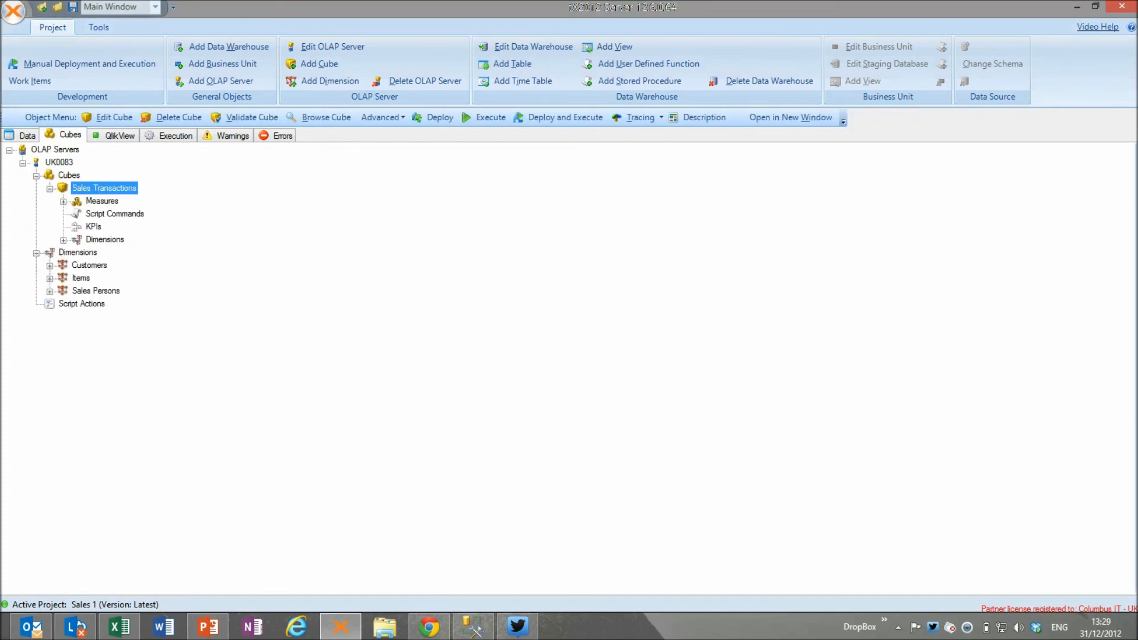
double_click(102, 201)
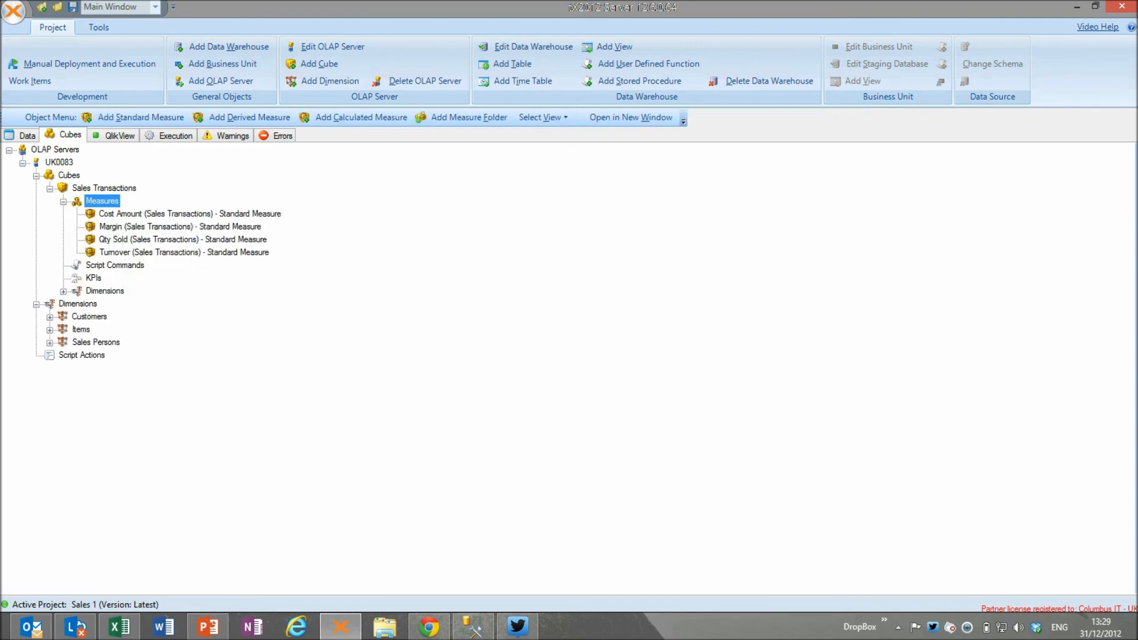
right_click(58, 162)
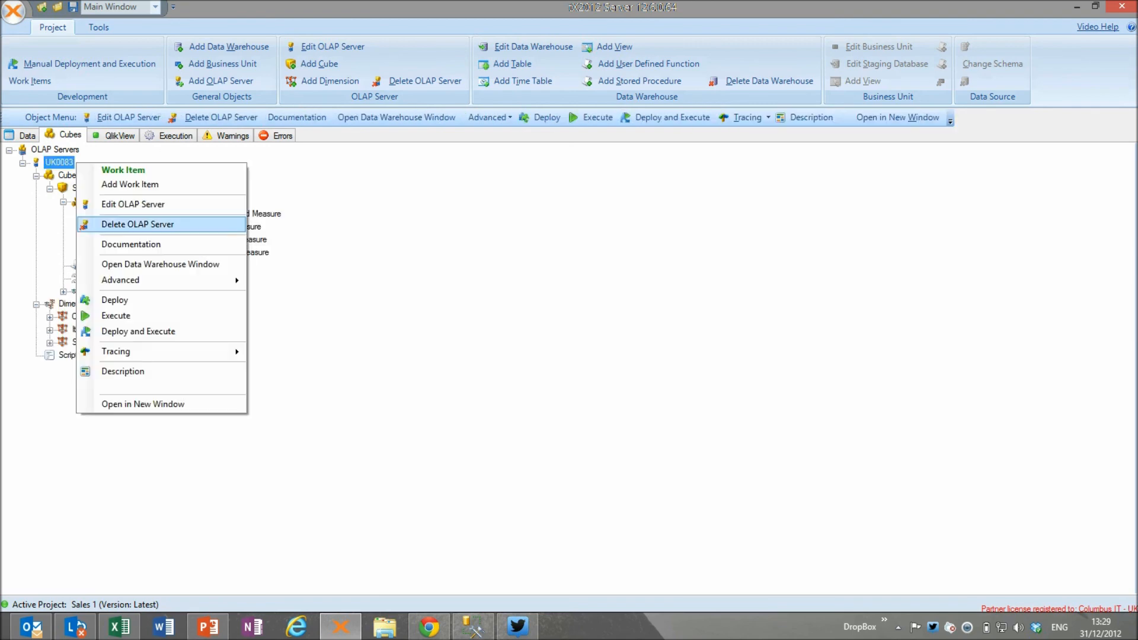
left_click(107, 315)
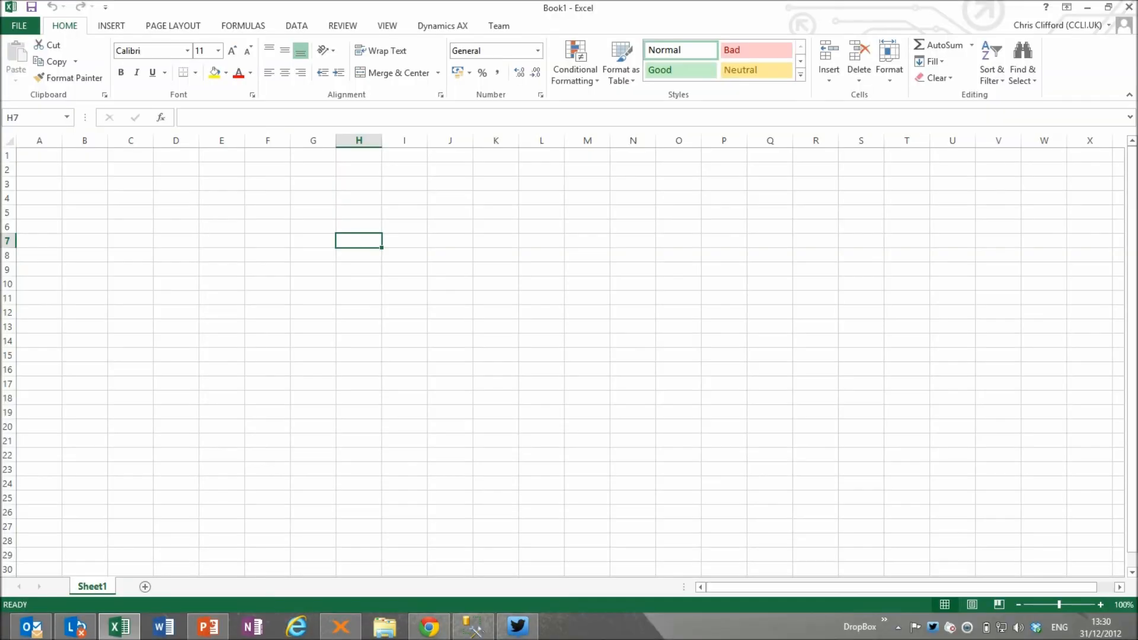
Step: In Excel, start a data connection from cell A1 to the database server "." using Windows Authentication
left_click(39, 155)
left_click(297, 25)
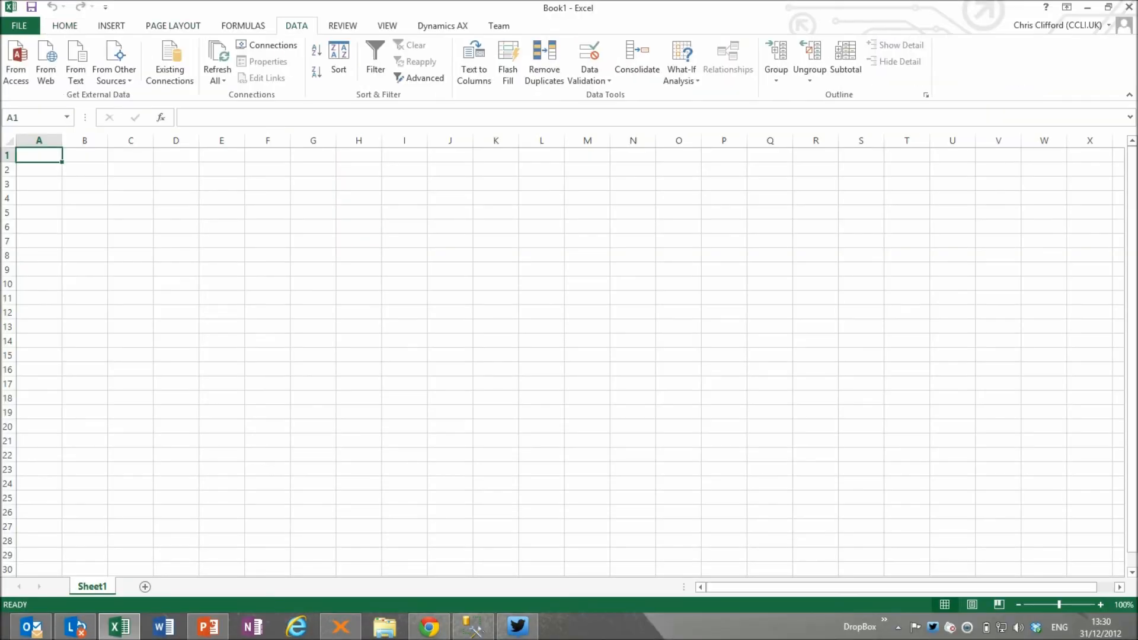
left_click(114, 66)
key("Escape")
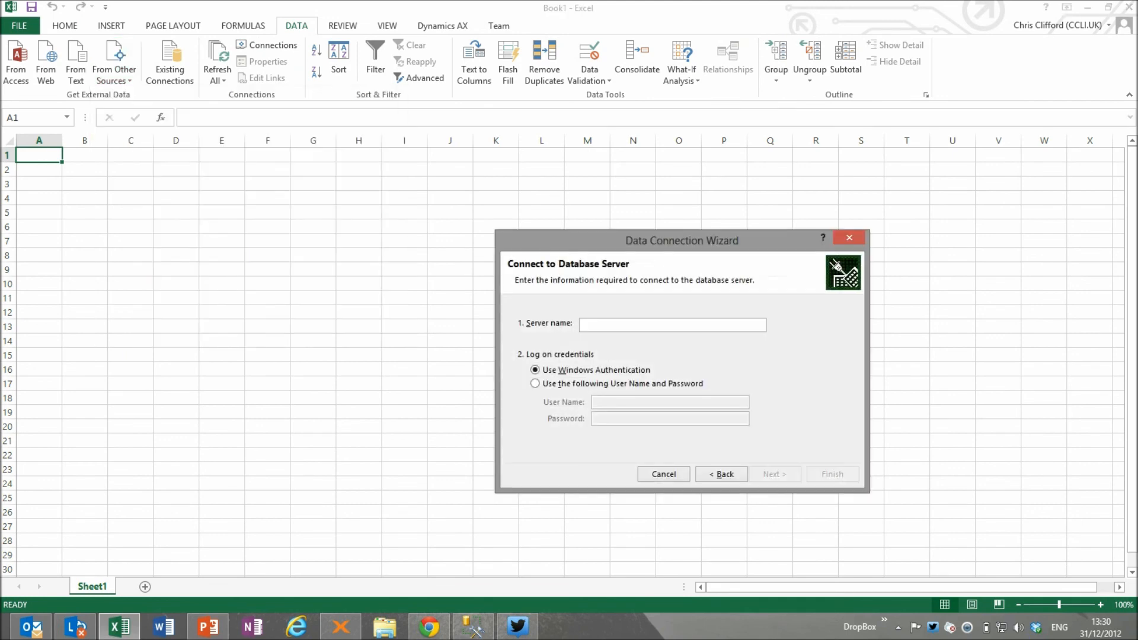
key("Return")
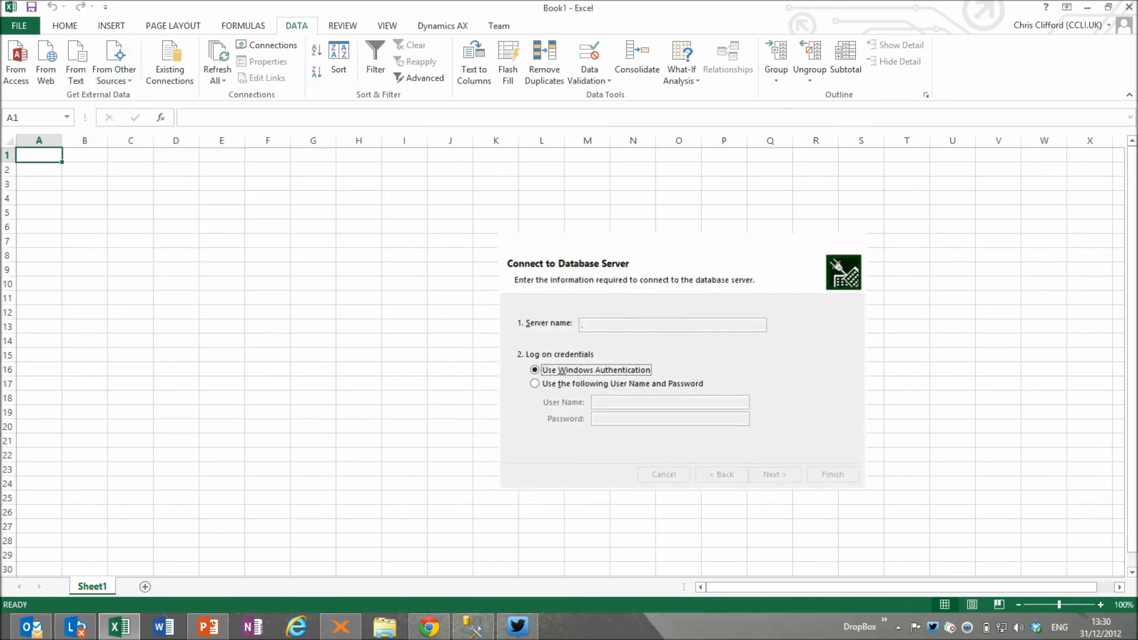
Step: Connect to the Sales Transactions cube in the Sales Cube database and insert it as a PivotTable Report at A1 of the existing worksheet
key("alt+Down")
key("Down")
key("Down")
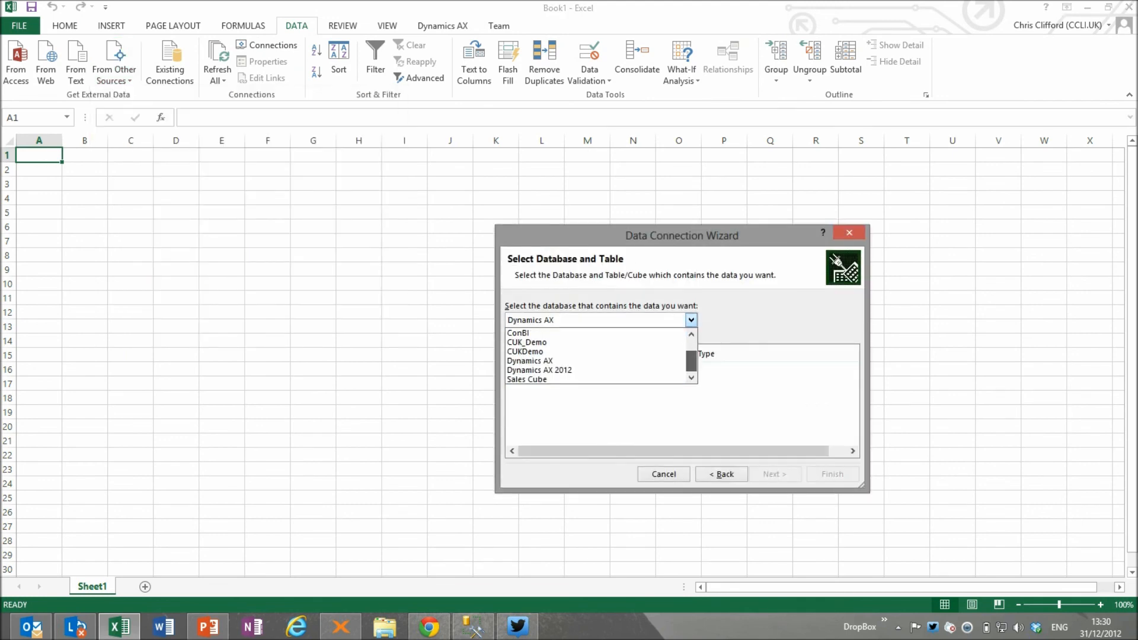
key("Return")
key("alt+f")
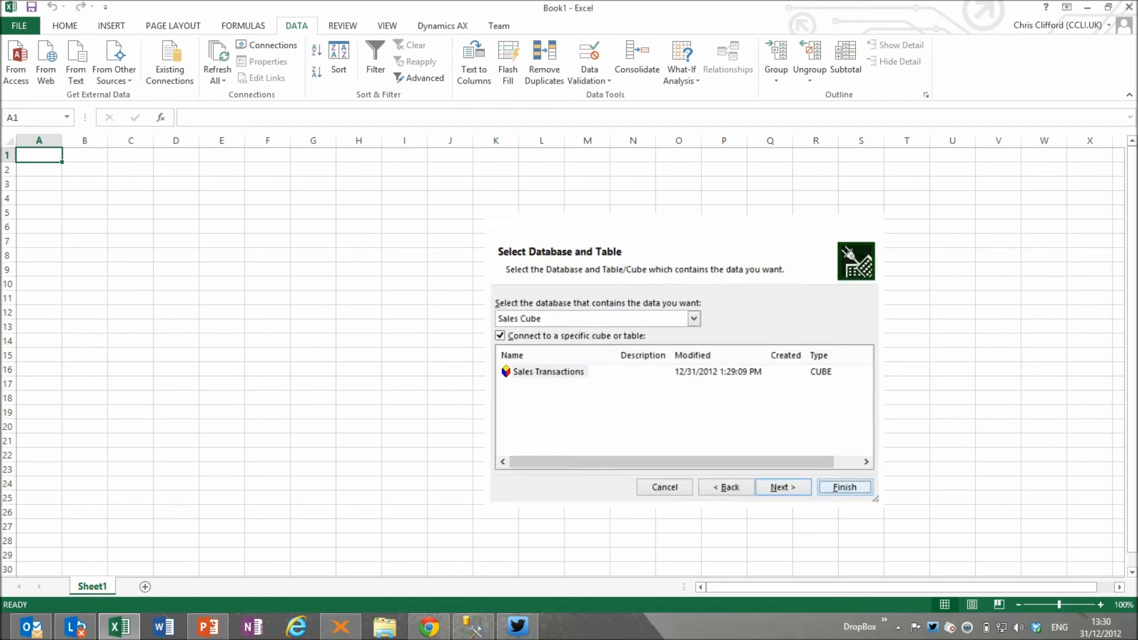
key("Return")
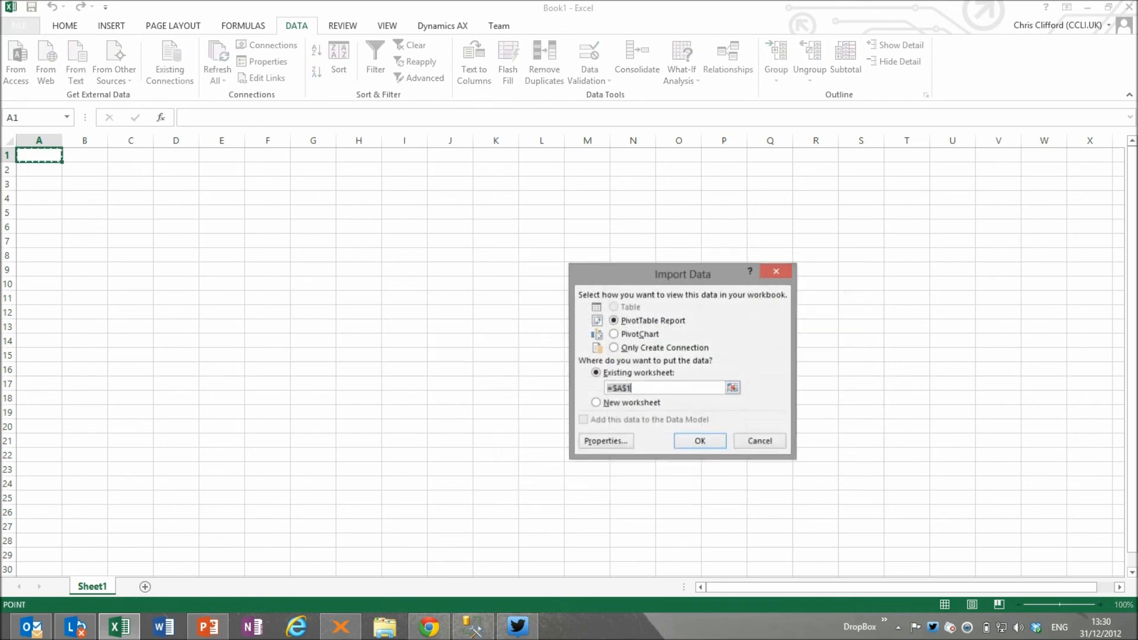
key("Return")
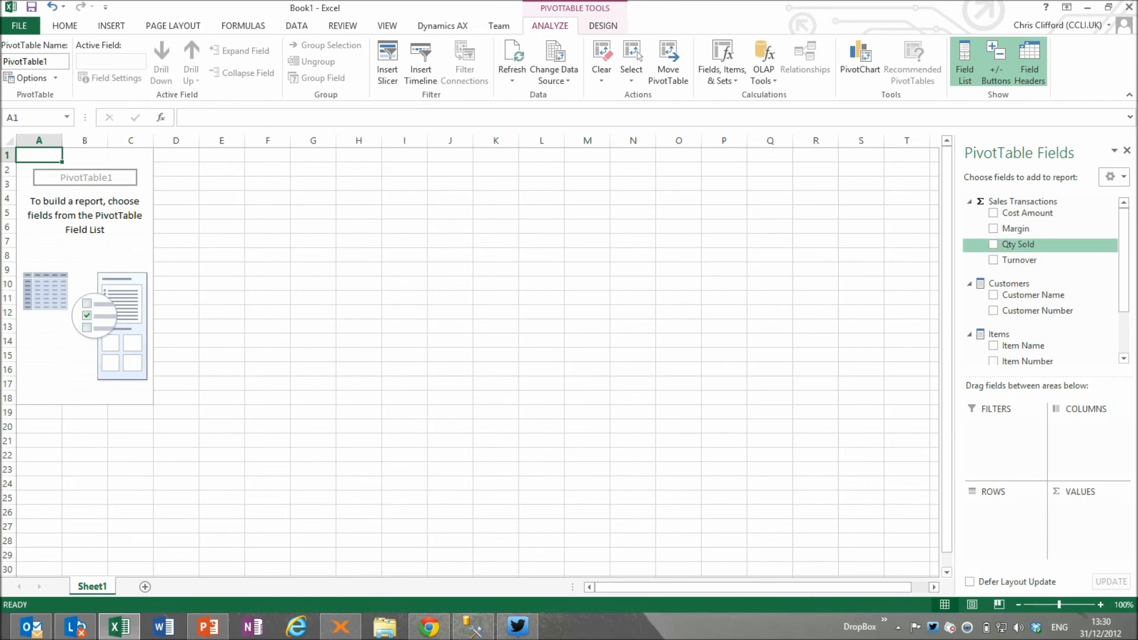
Step: Add the Cost Amount, Margin, Qty Sold and Turnover measures to the PivotTable values
left_click(993, 213)
left_click(993, 229)
left_click(993, 244)
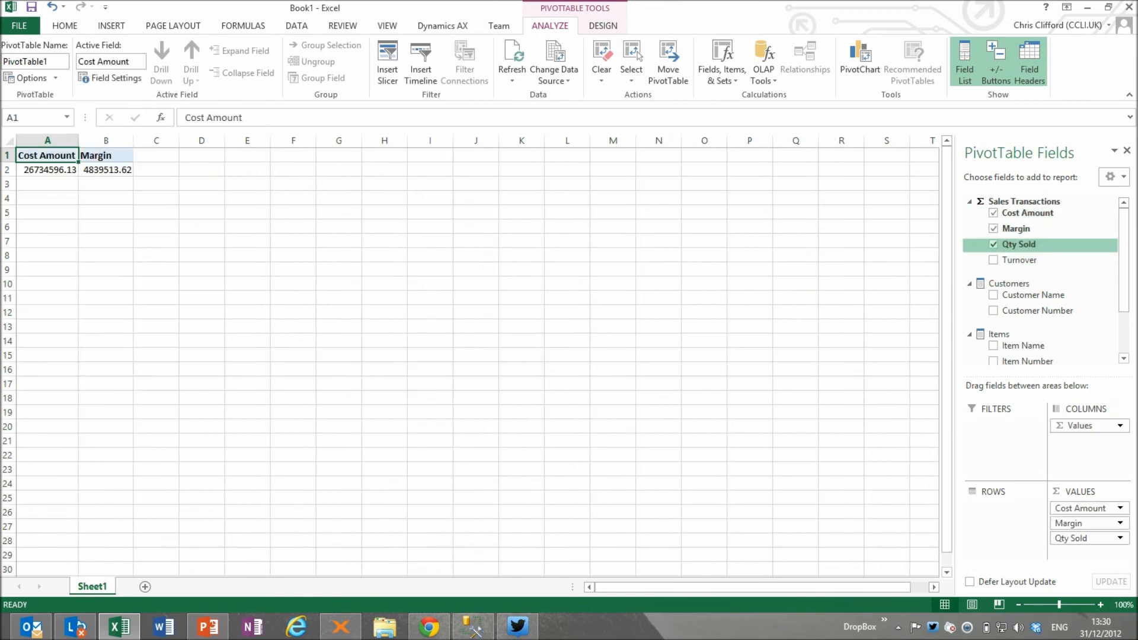
left_click(993, 260)
Step: Try breaking the measures down by Customer Name and Item Name, and remove both fields from the rows again
scroll(1043, 285, "down", 2)
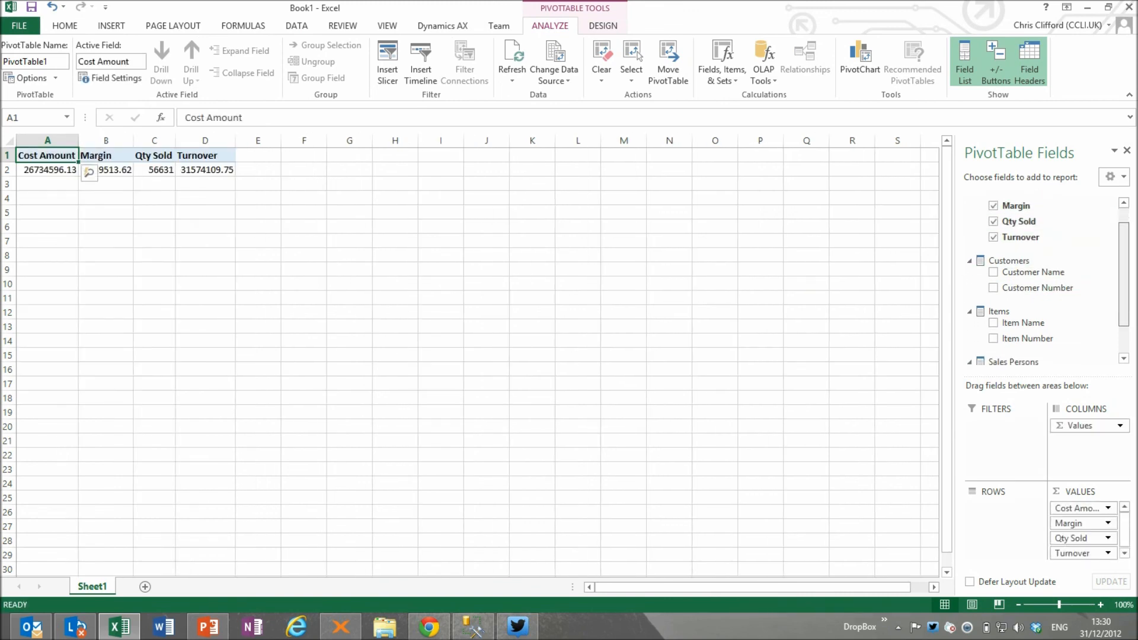
left_click(993, 267)
left_click(994, 268)
left_click(993, 251)
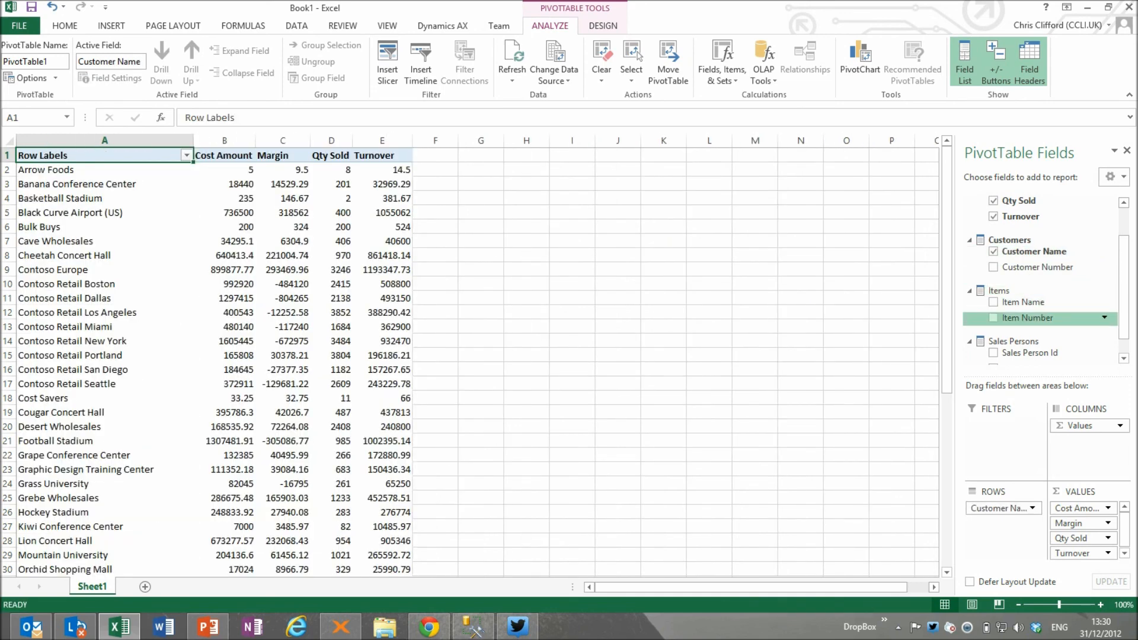
left_click(993, 302)
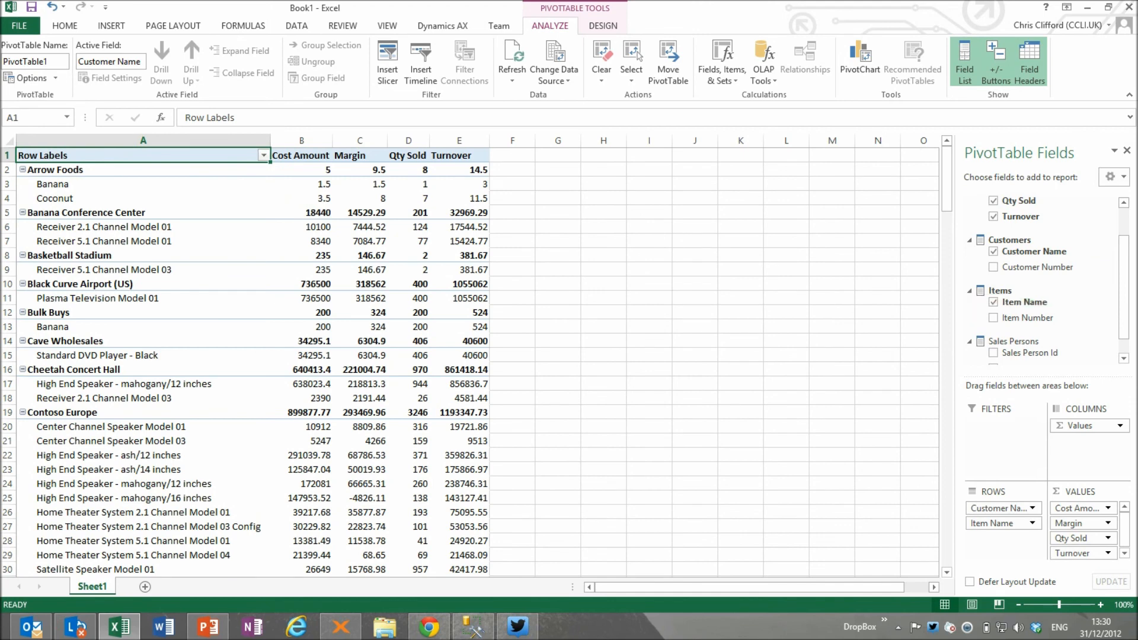
left_click(993, 302)
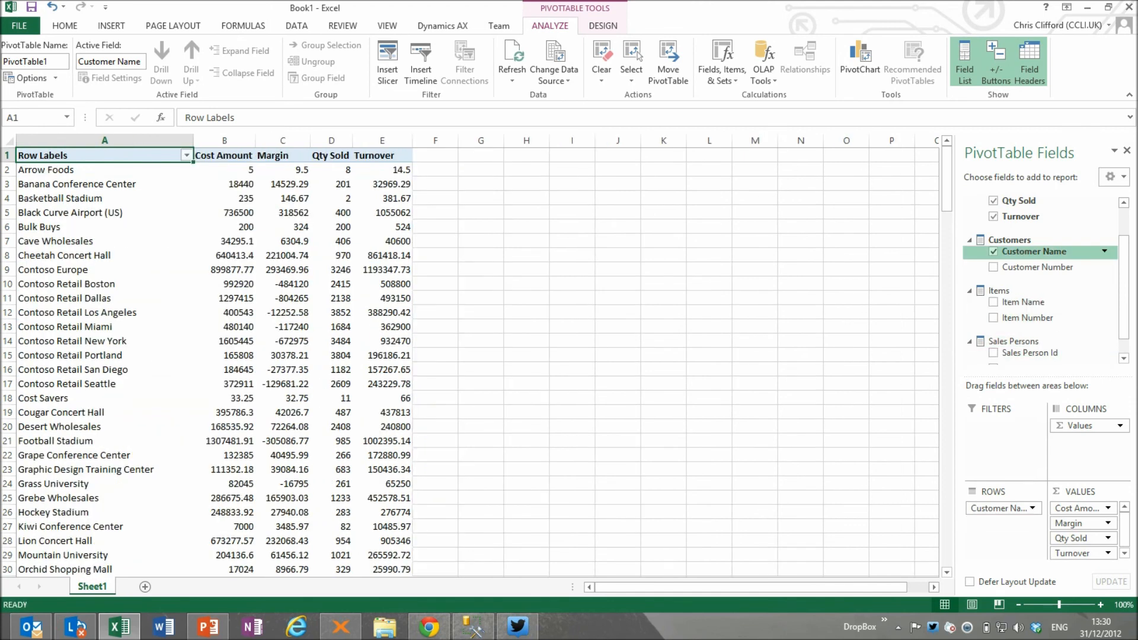
left_click(993, 251)
Step: Break the measures down by Sales Person Name and highlight the named sales persons' rows, followed by the "No Sales Person in AX" row
scroll(1031, 320, "down", 2)
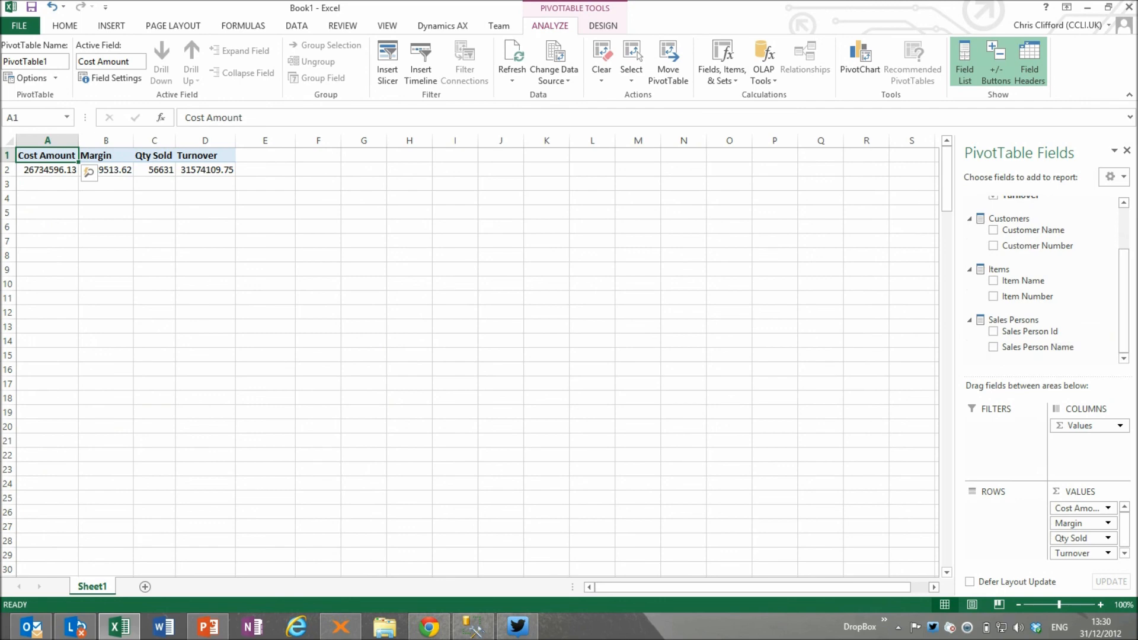
left_click(994, 347)
left_click_drag(36, 170, 314, 212)
left_click(65, 227)
left_click_drag(65, 227, 314, 227)
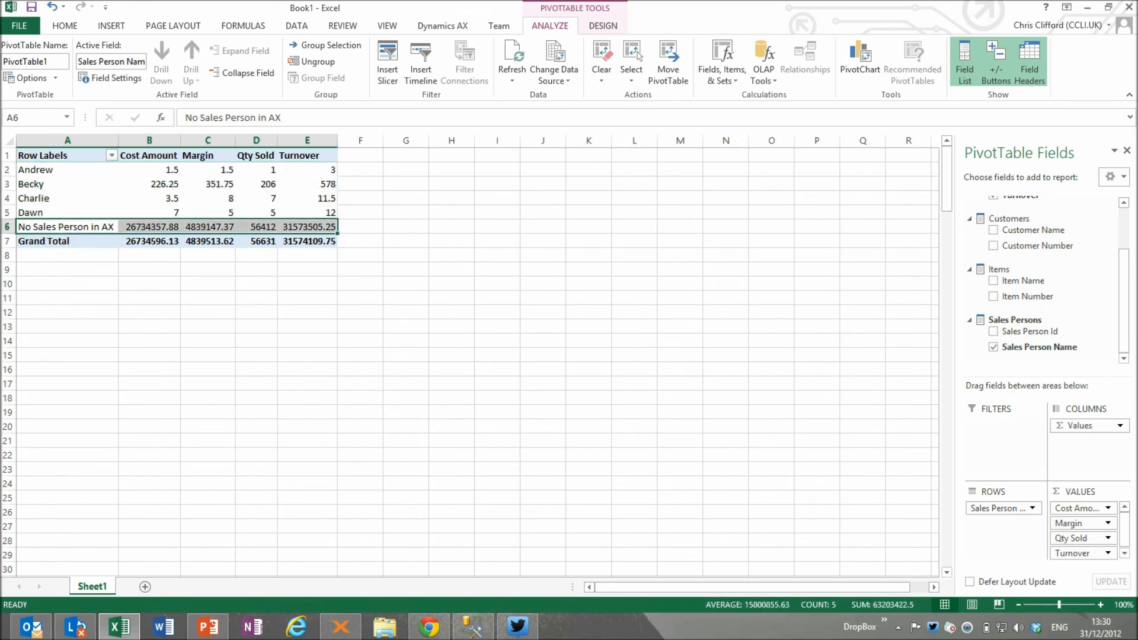